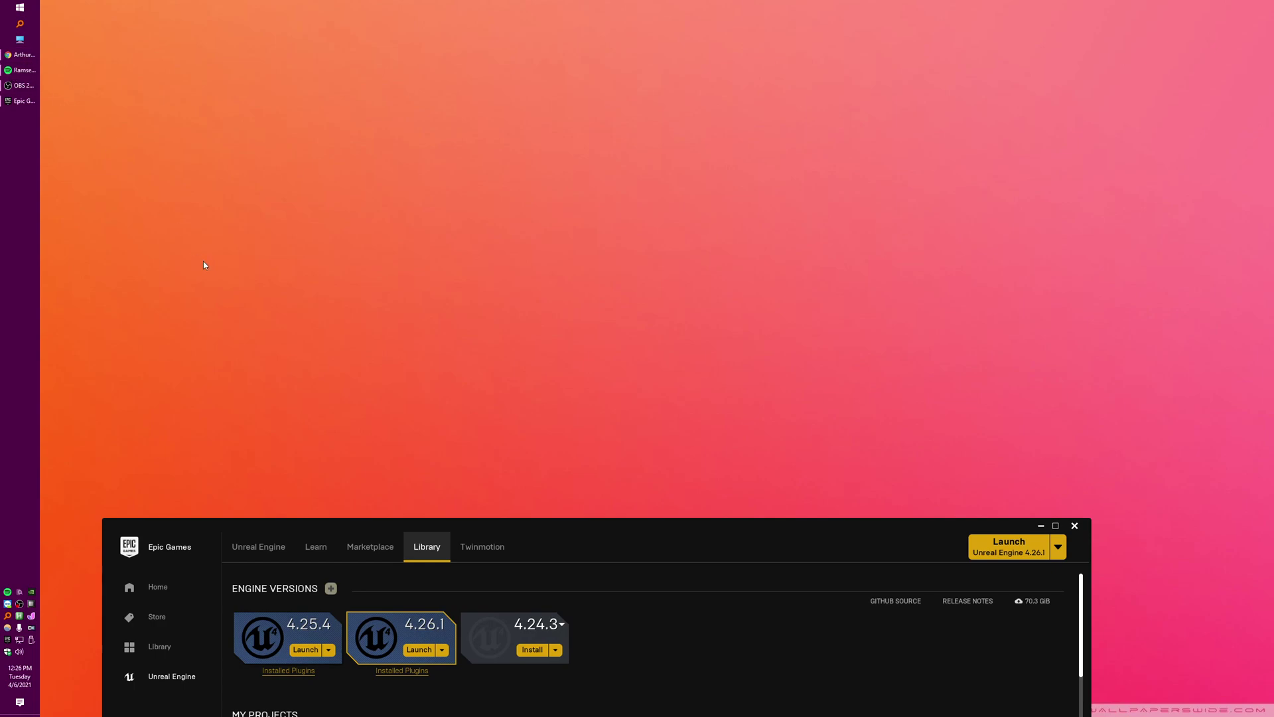
Switch to the Chrome browser, search Google for "epic games launcher" and move the window clear of the launcher.
click(24, 55)
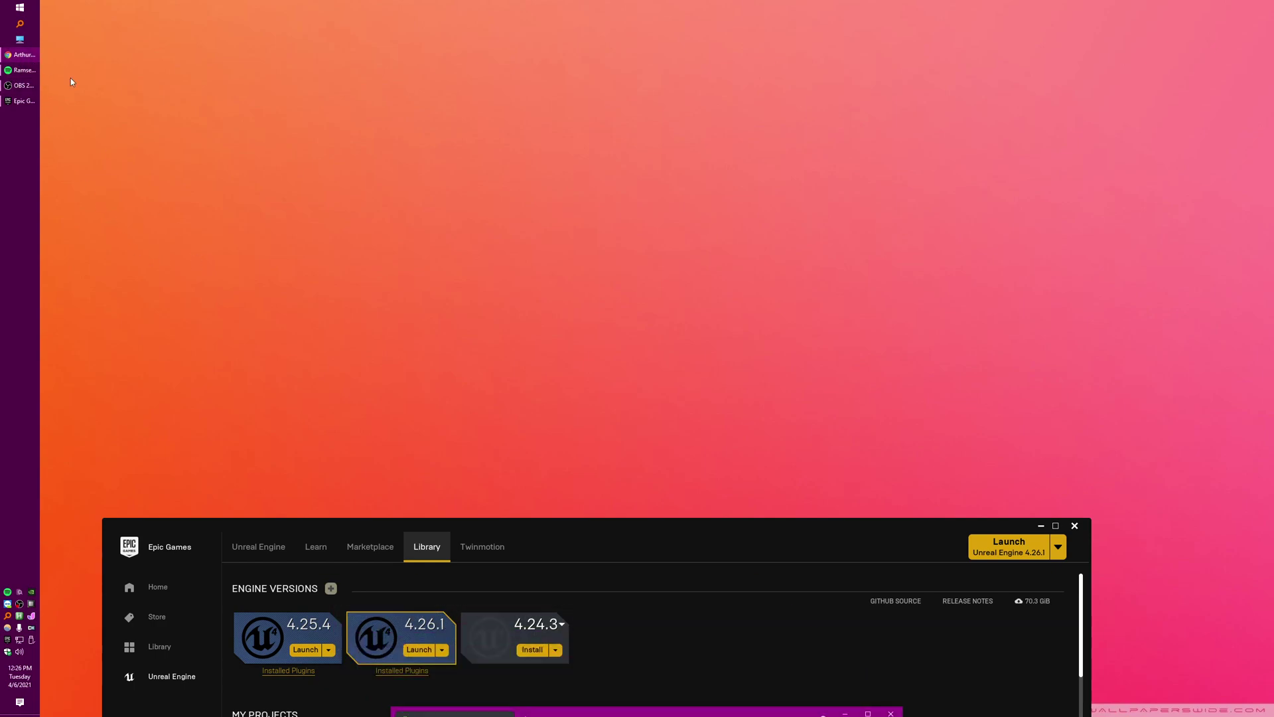
click(461, 94)
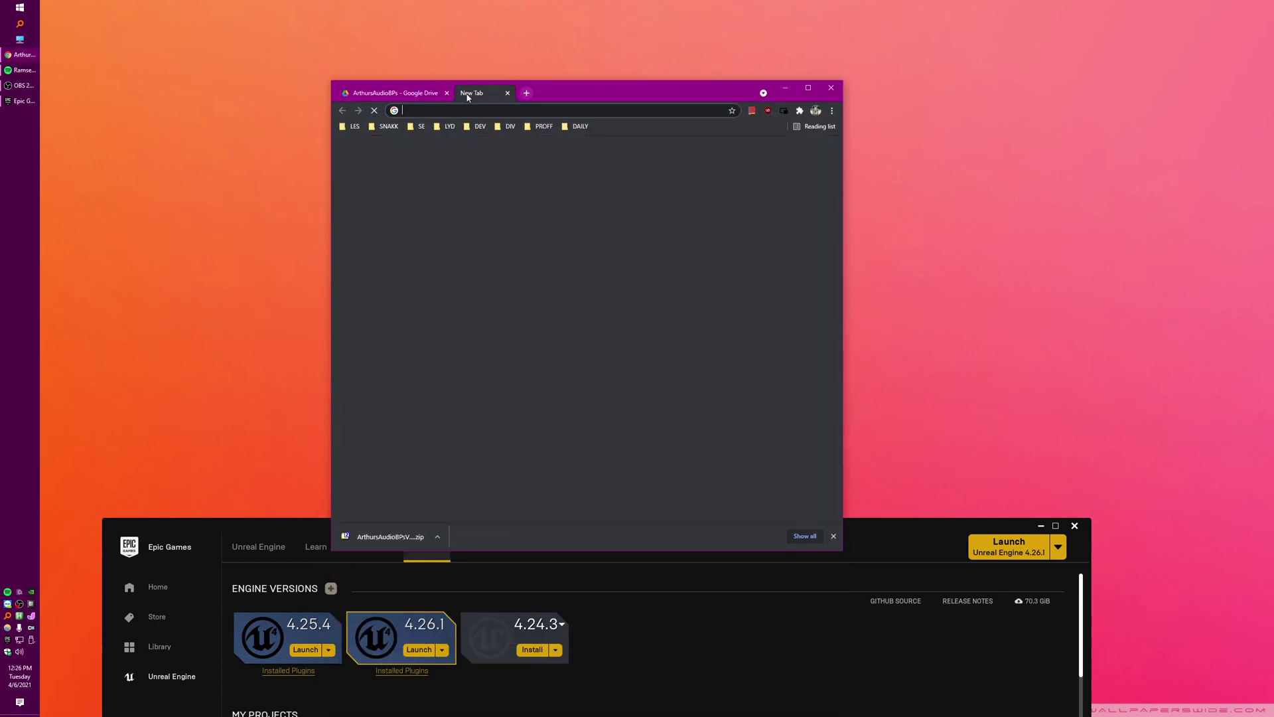
text(epic)
key(Return)
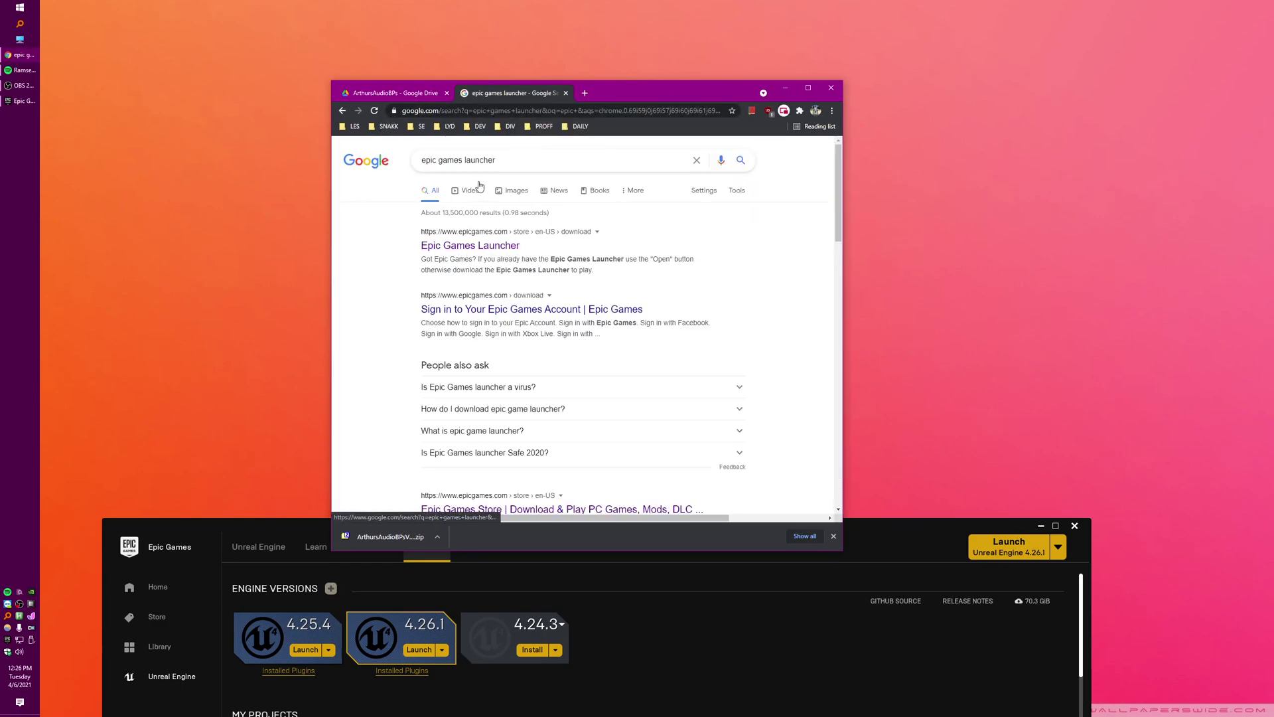
drag(601, 99, 617, 34)
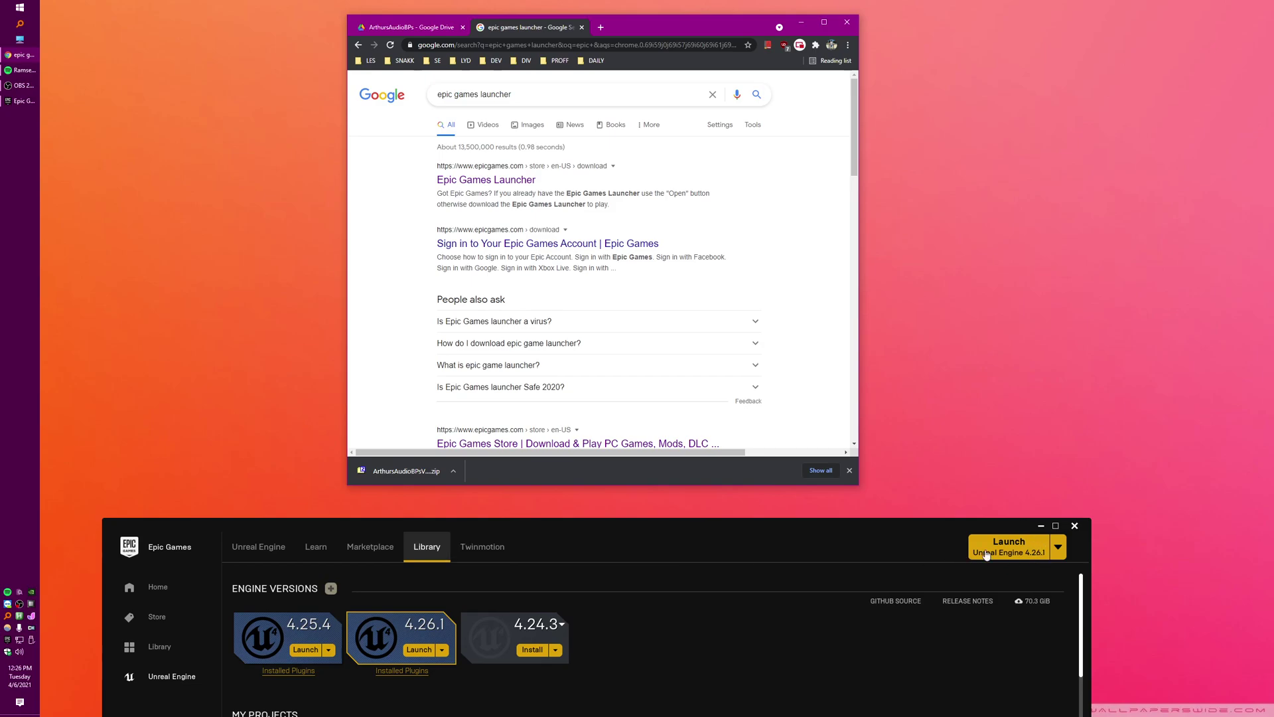
Switch to the Epic Games Launcher and remove the uninstalled 4.24.3 slot from the engine versions.
click(507, 602)
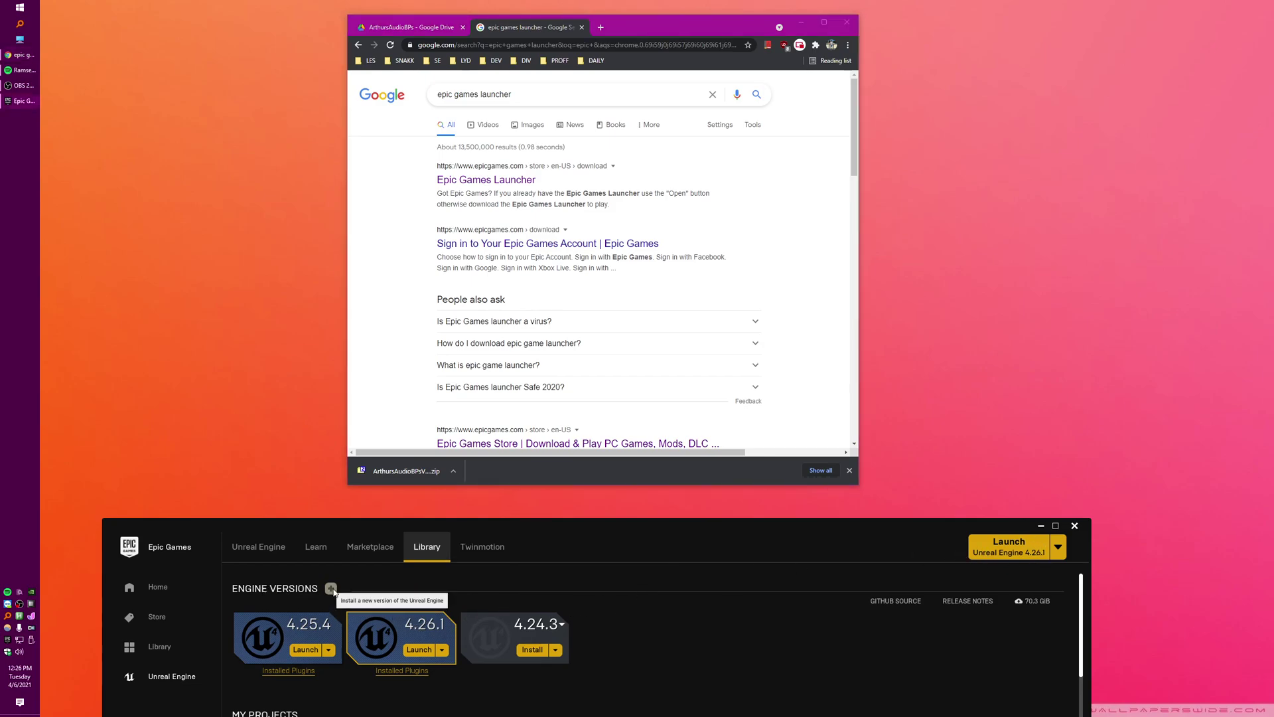
click(556, 650)
click(547, 694)
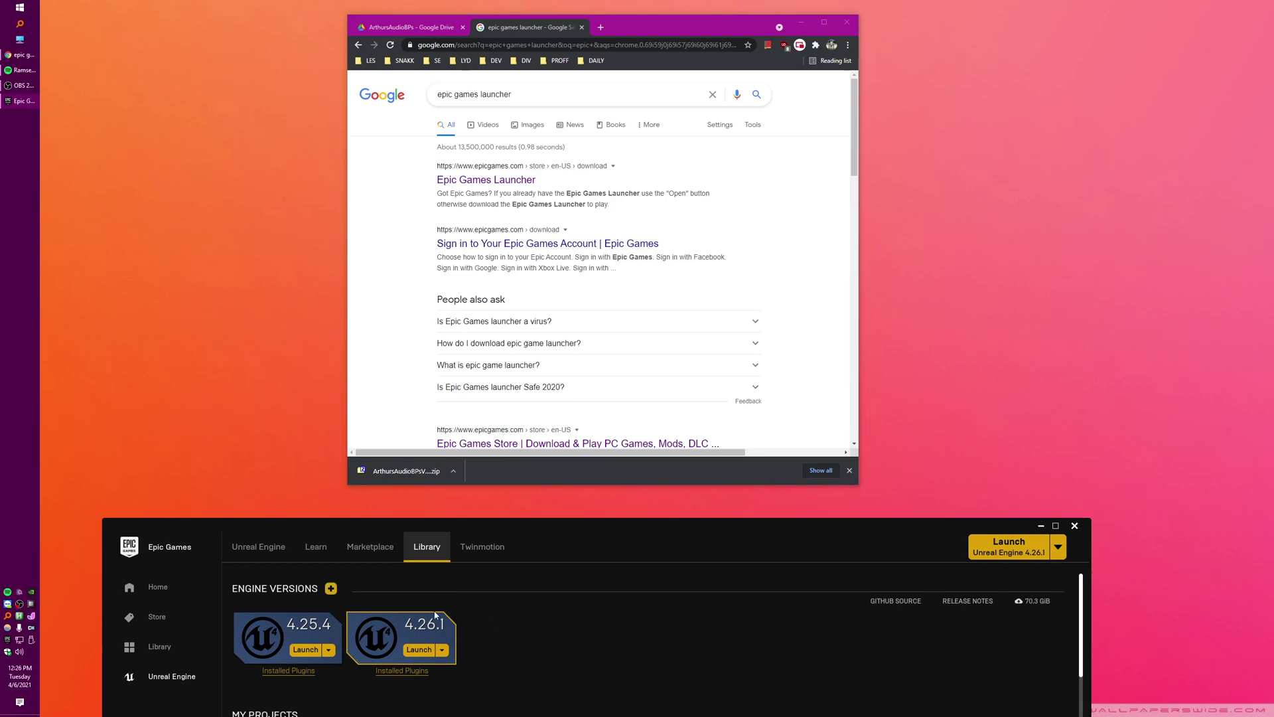
Add a new 4.24.3 engine version slot to the library, remove it again, and pause the music playback.
click(331, 589)
click(558, 653)
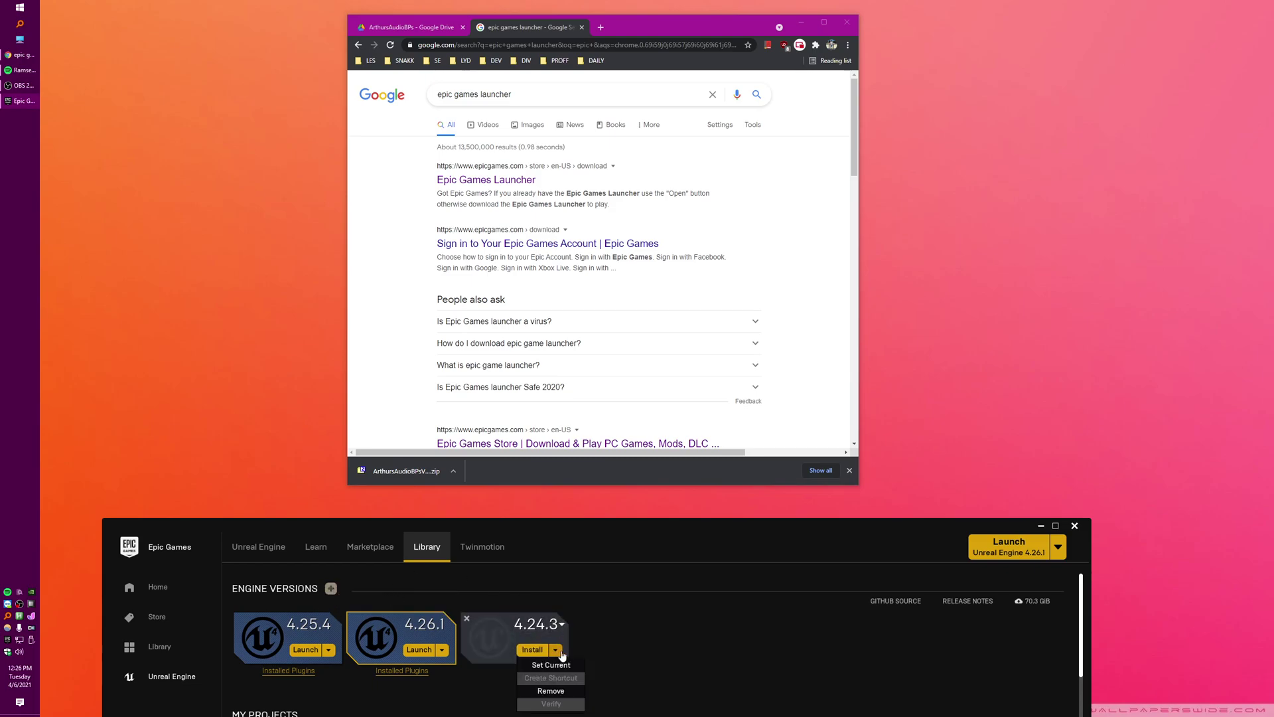
click(551, 690)
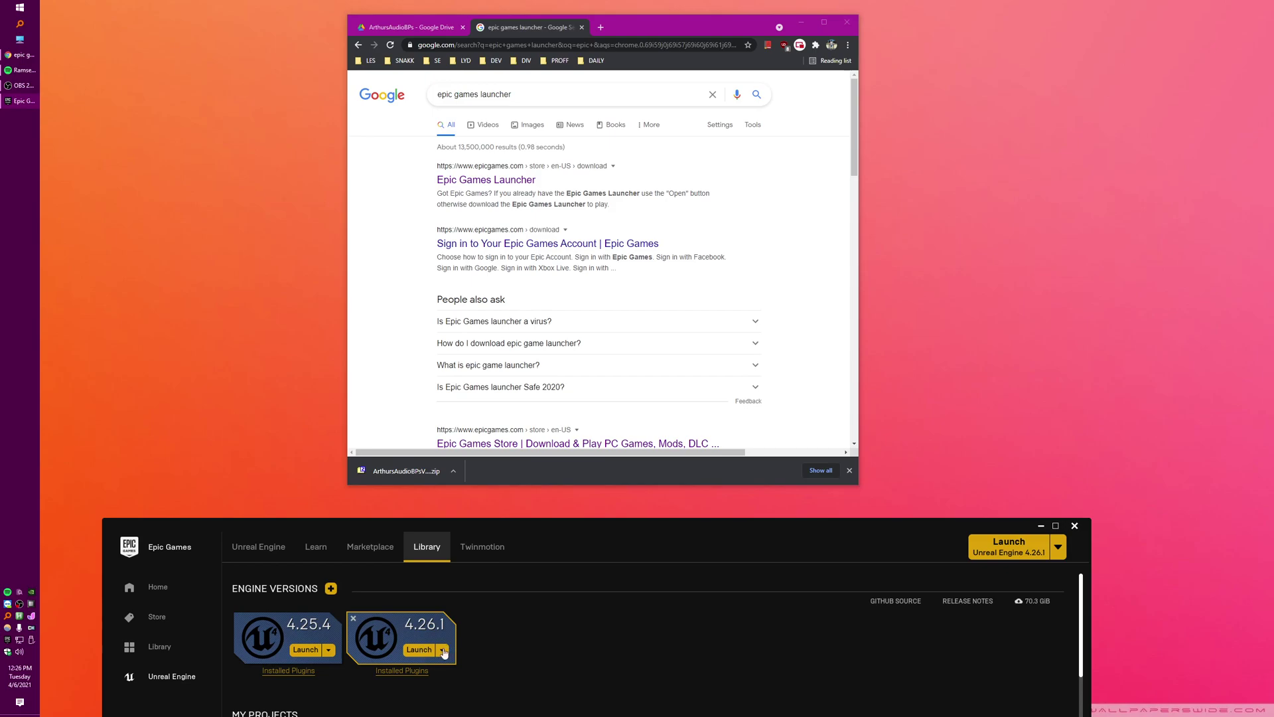
key(XF86AudioPlay)
Switch to the browser and open the ArthursAudioBPs GitHub repository from the DEV bookmarks in the Google Drive tab.
click(422, 30)
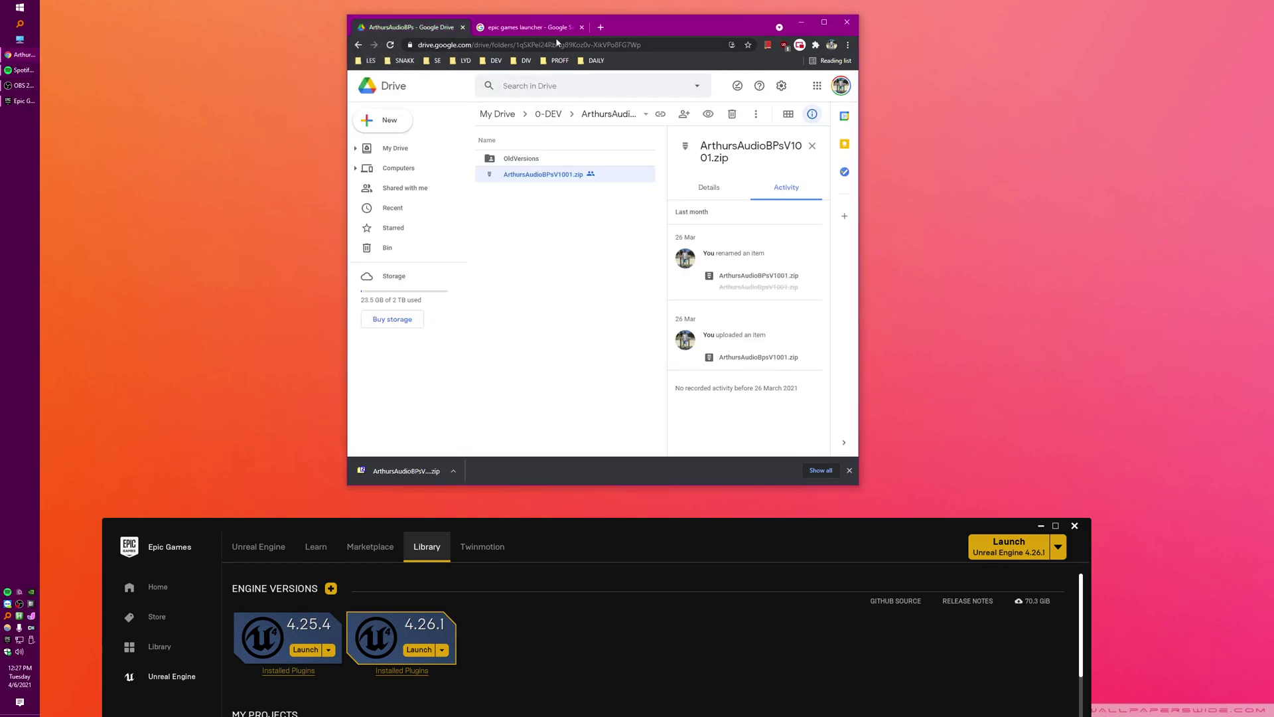
click(503, 60)
click(525, 99)
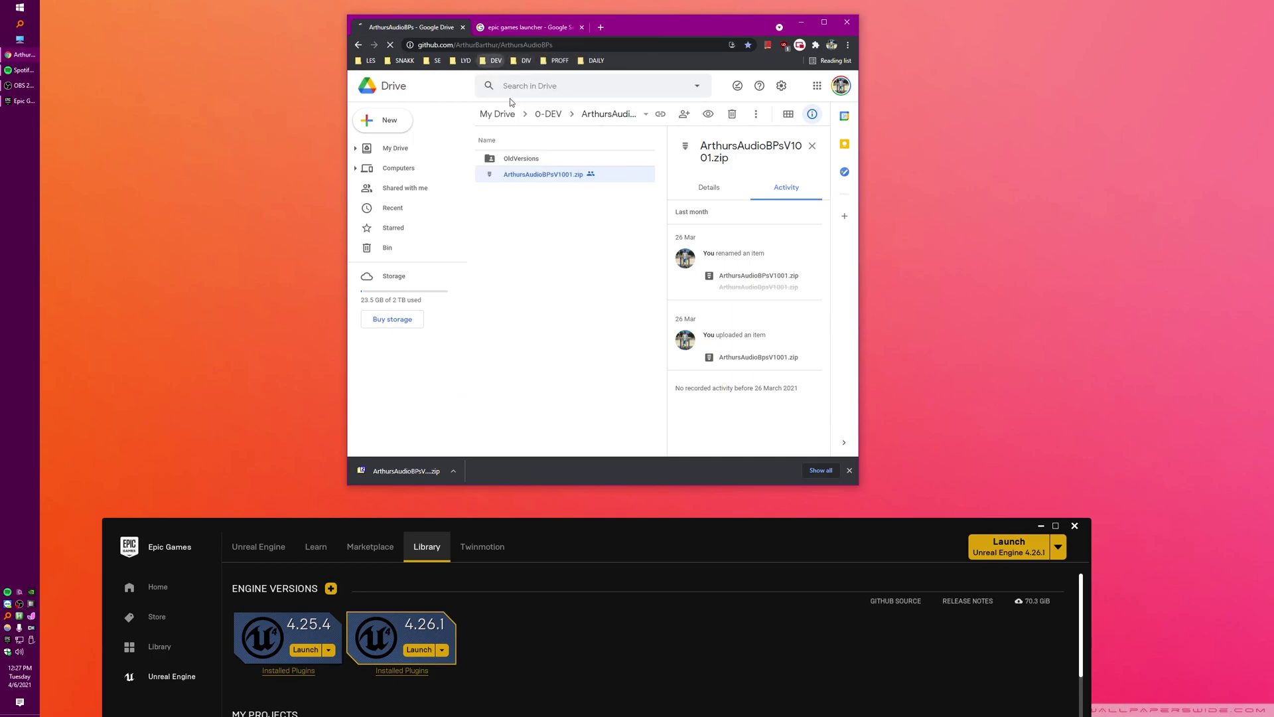
drag(664, 27, 642, 21)
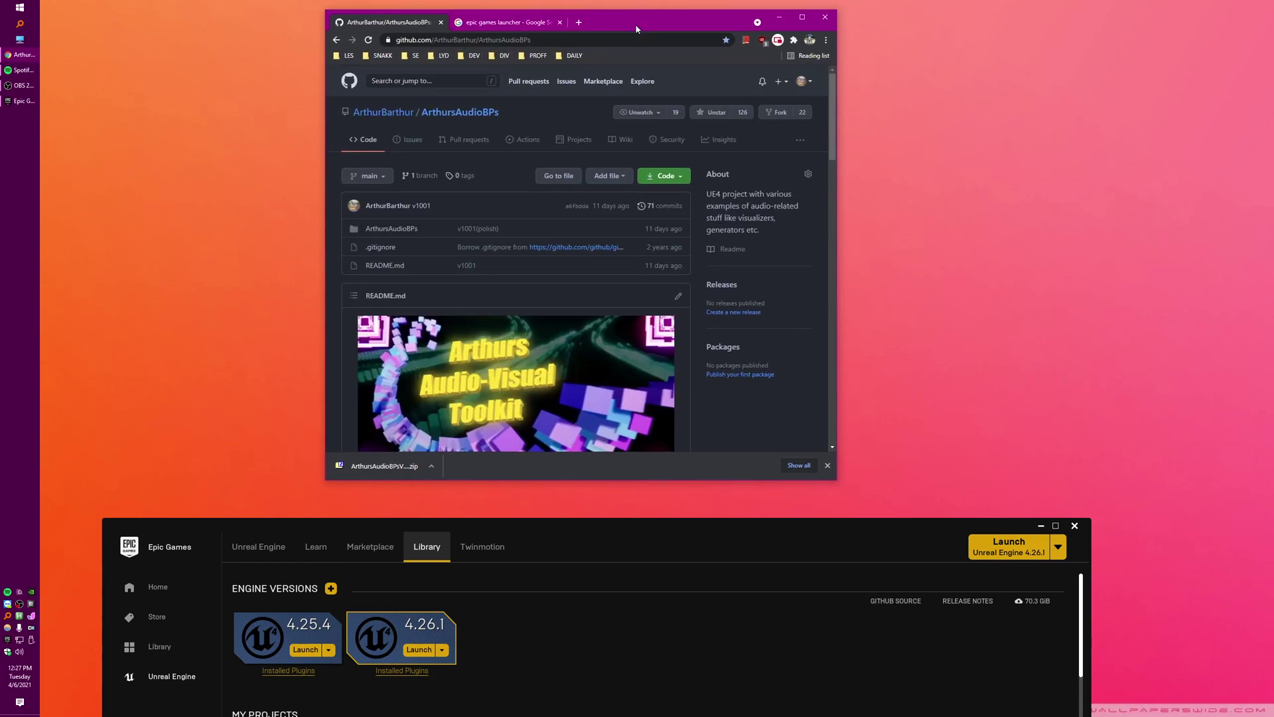
Check the Unreal Engine version in the repository's README, maximize the browser and open the Zip downloads link.
scroll(644, 164, down, 3)
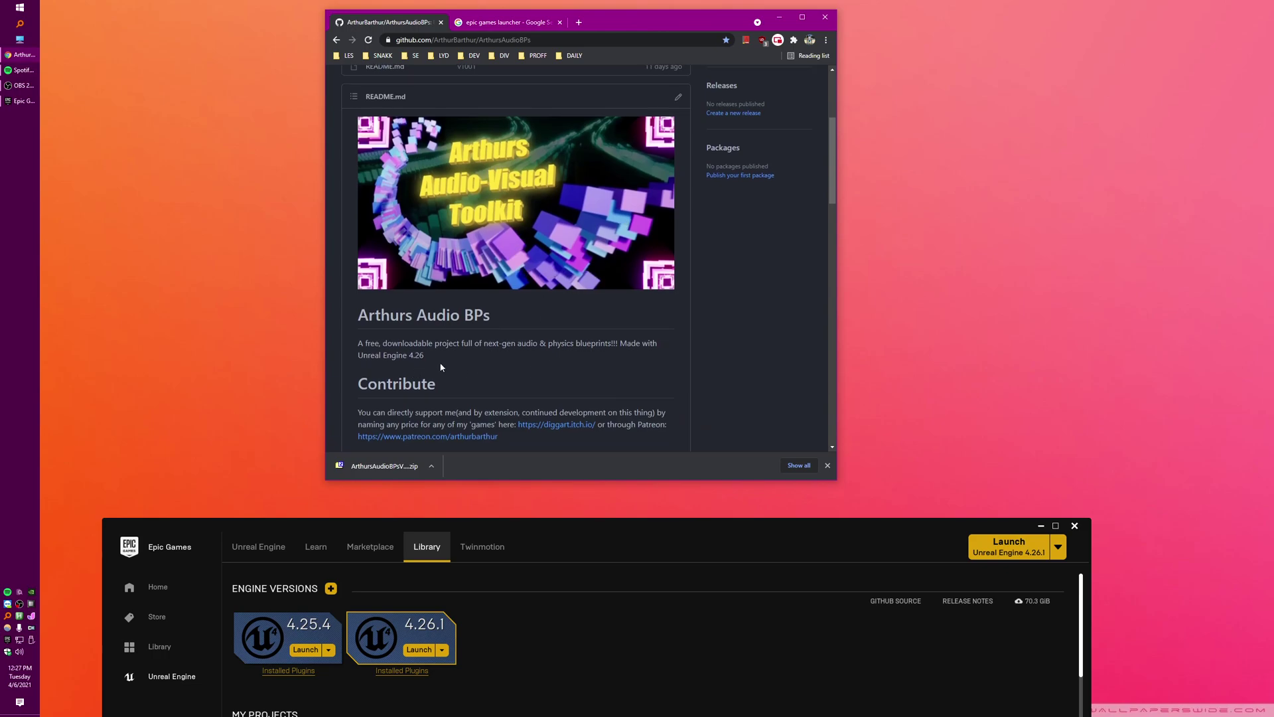
drag(425, 356, 413, 356)
click(417, 355)
scroll(465, 300, down, 1)
scroll(468, 299, up, 1)
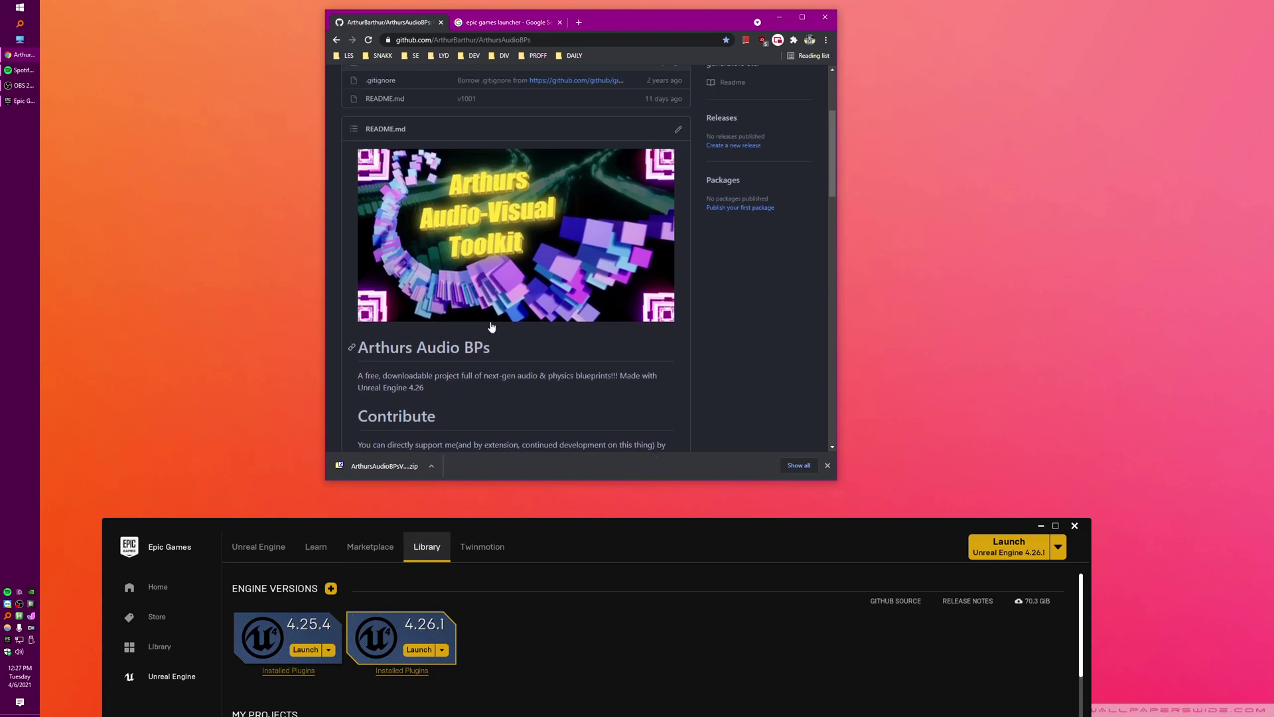
scroll(472, 295, down, 3)
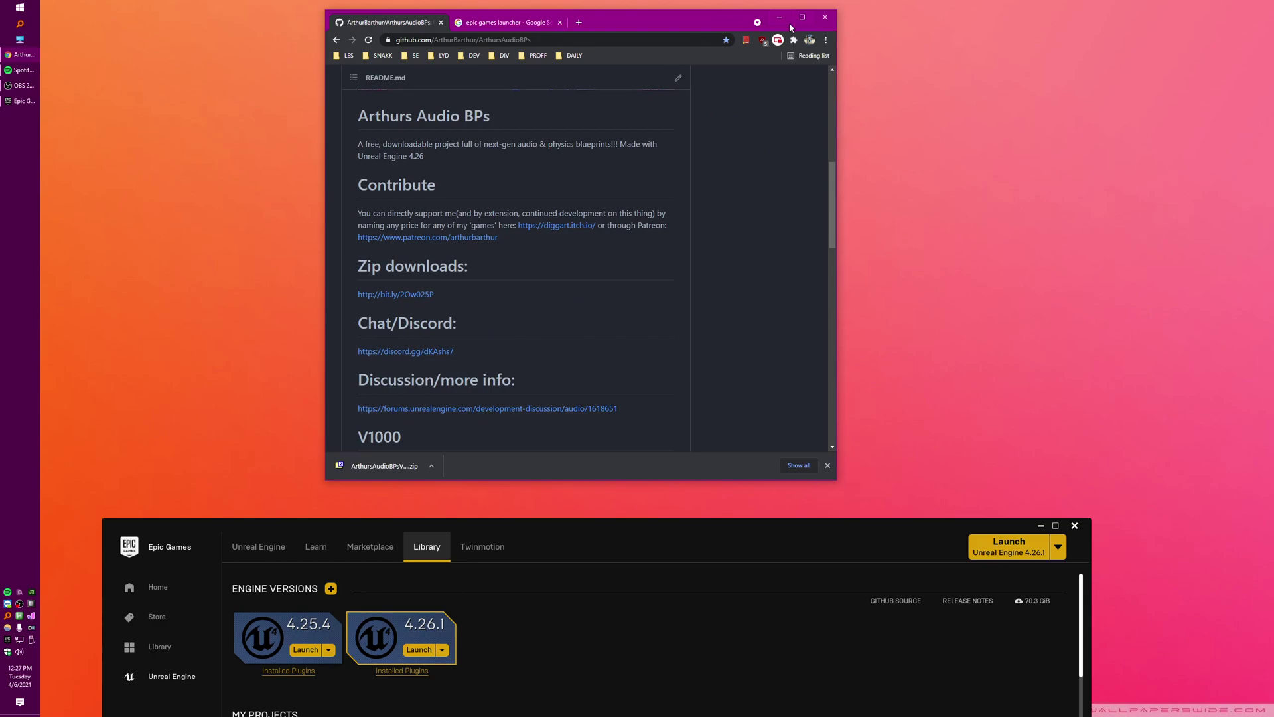
drag(386, 265, 438, 295)
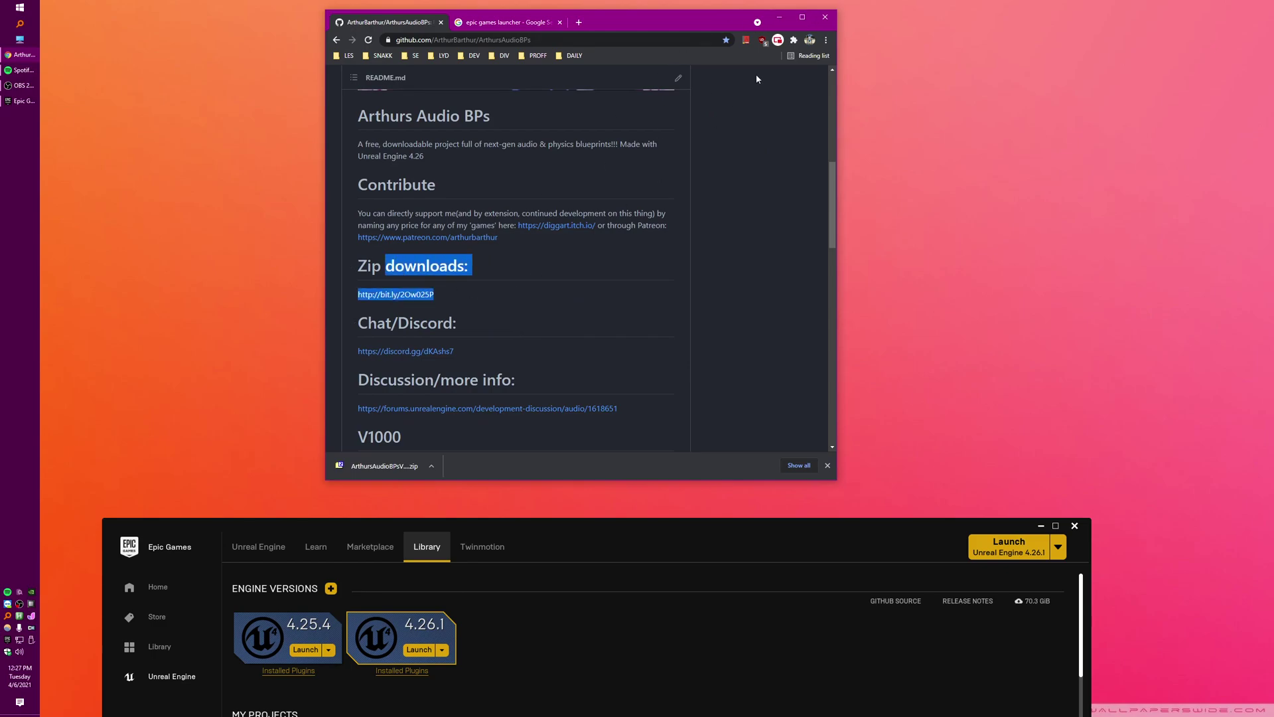
click(802, 17)
click(419, 363)
click(398, 312)
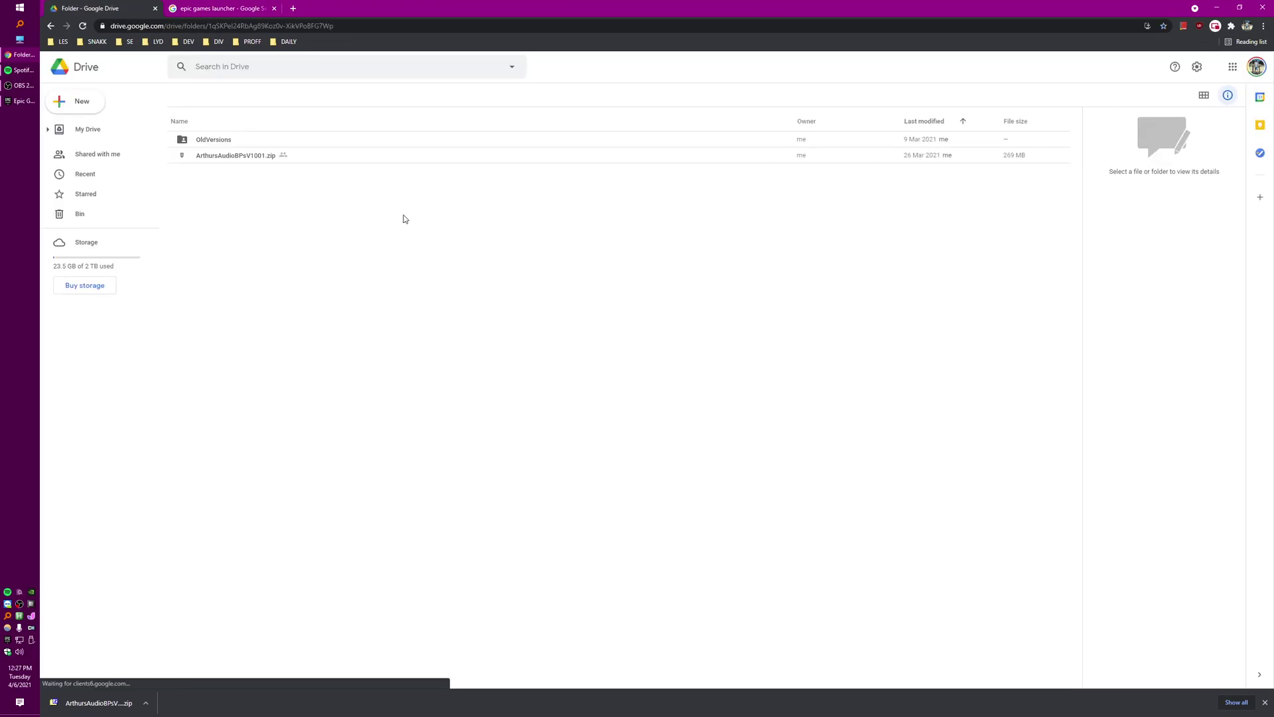
Download ArthursAudioBPsV1001.zip from the Google Drive folder and save it in the Downloads folder.
click(264, 158)
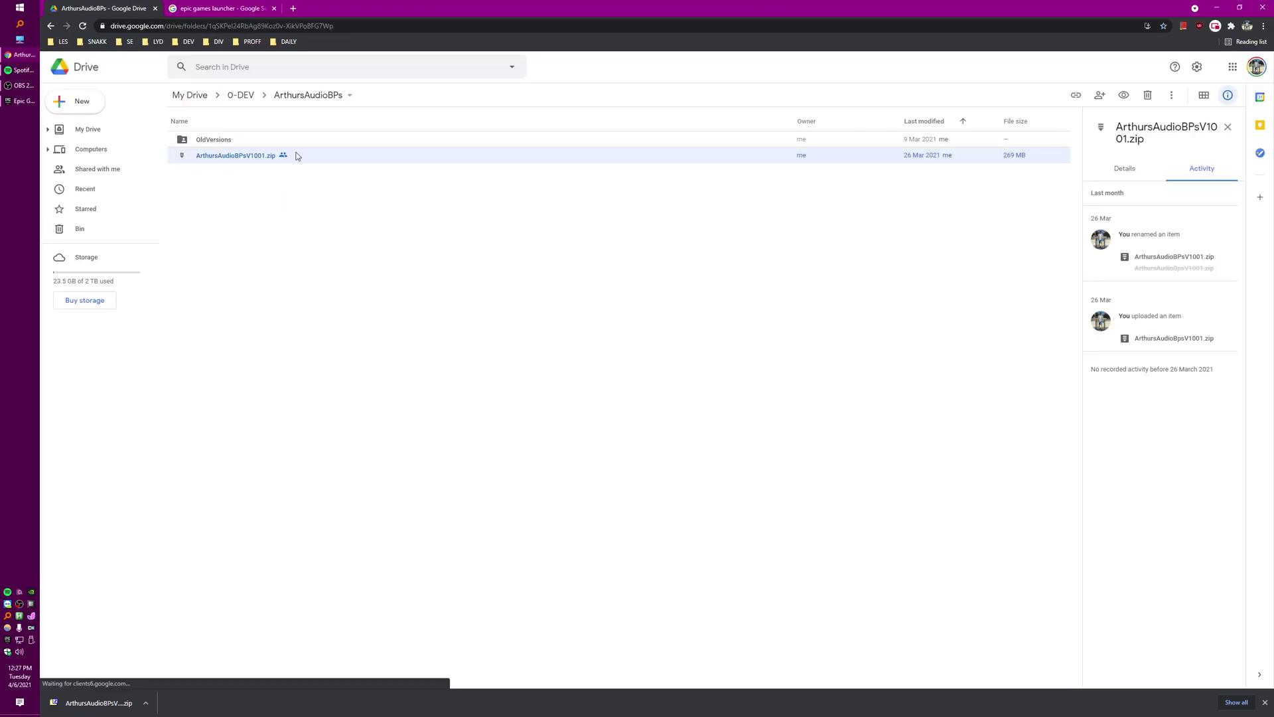
click(199, 141)
click(226, 158)
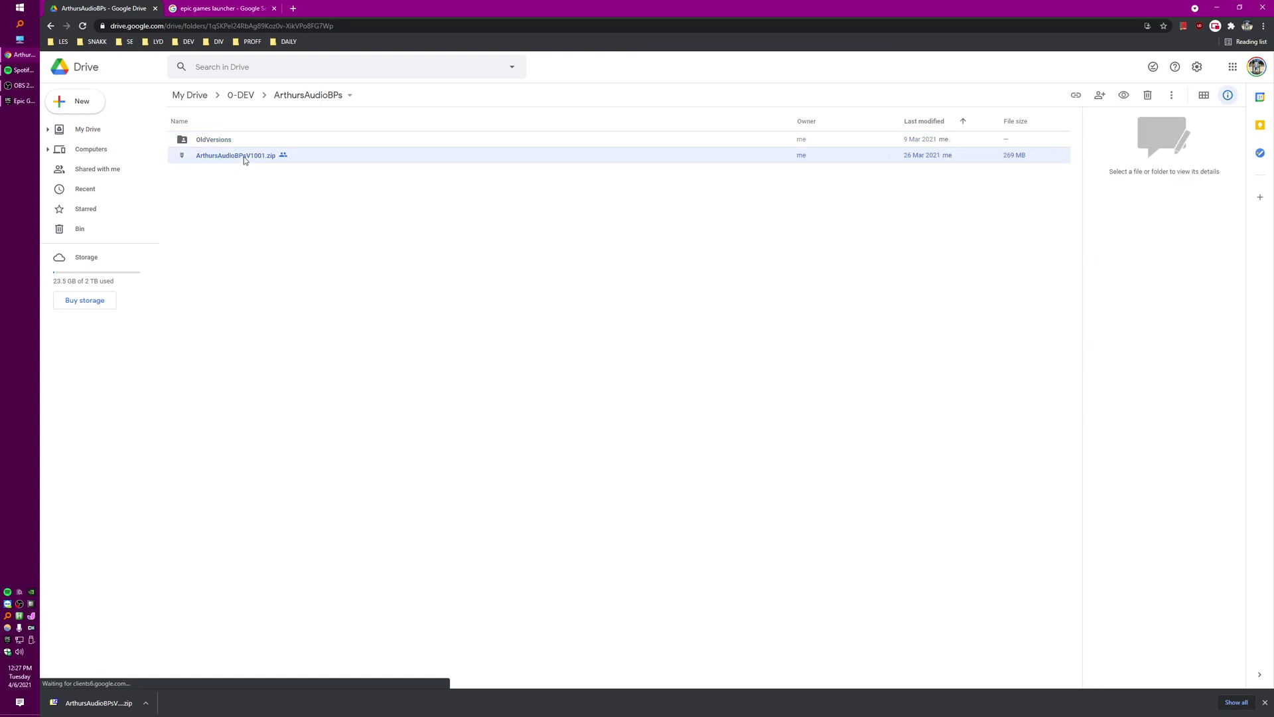
right_click(236, 154)
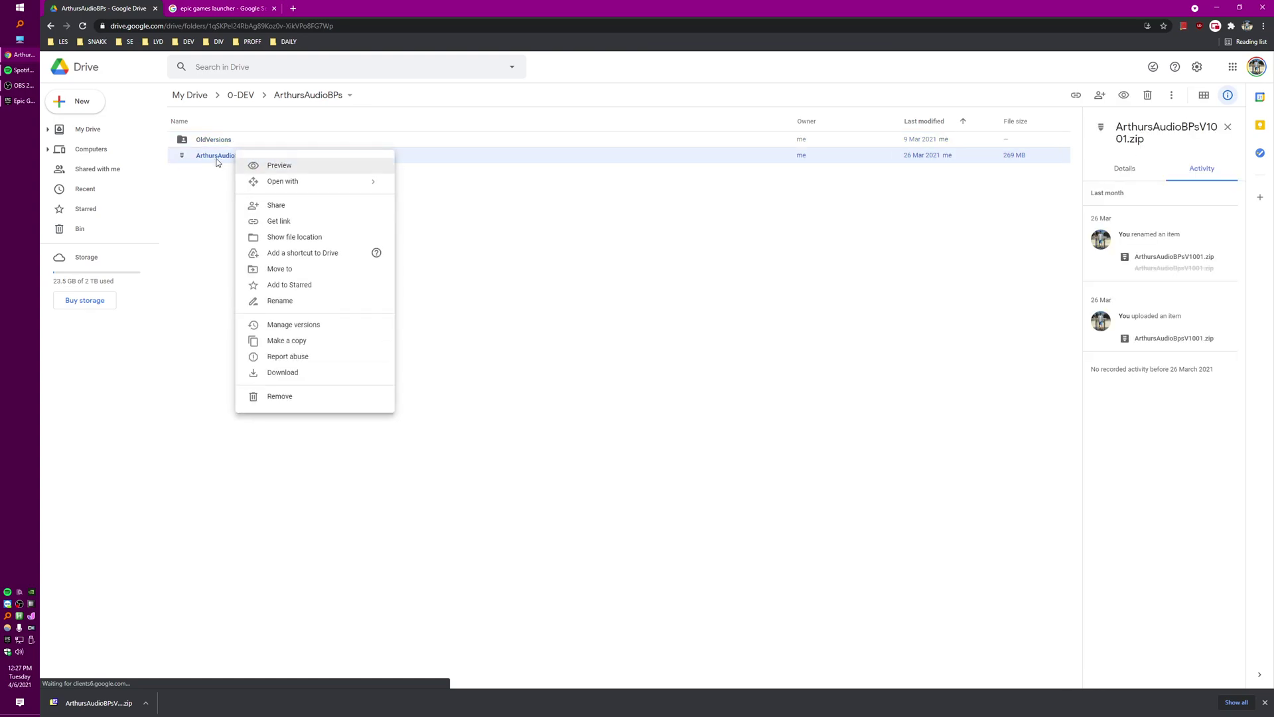
click(301, 376)
click(729, 400)
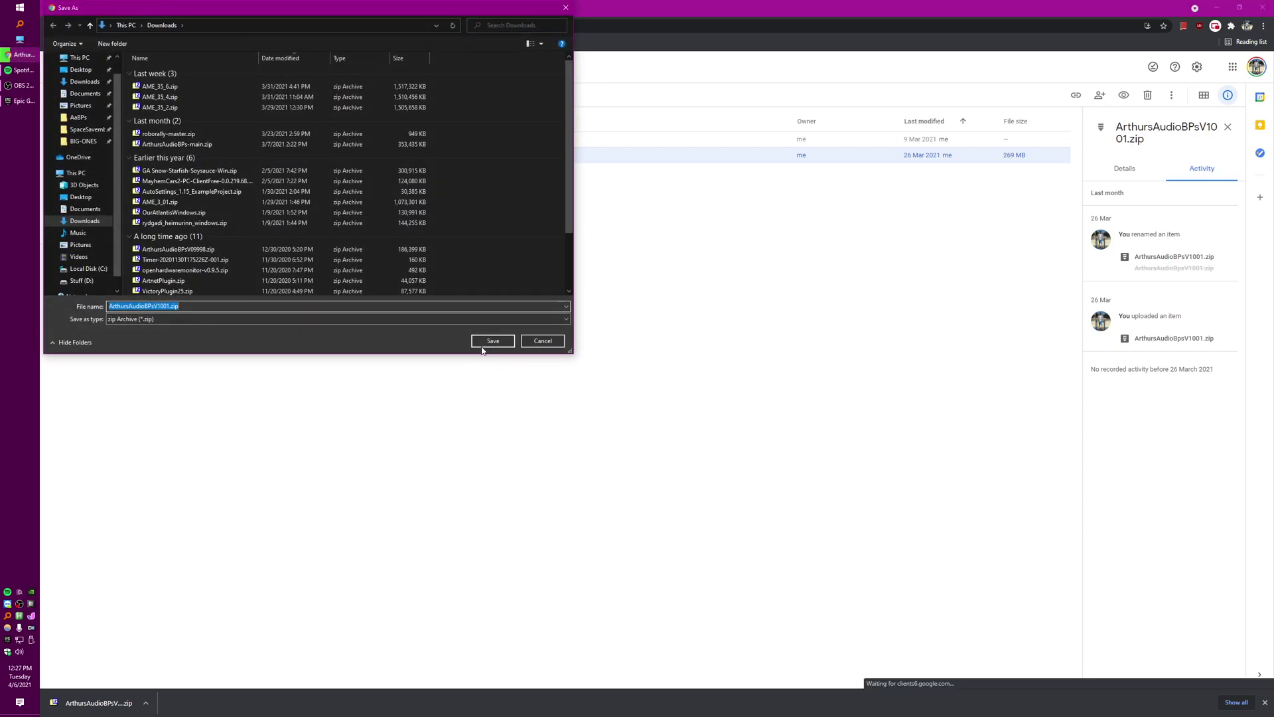
click(485, 344)
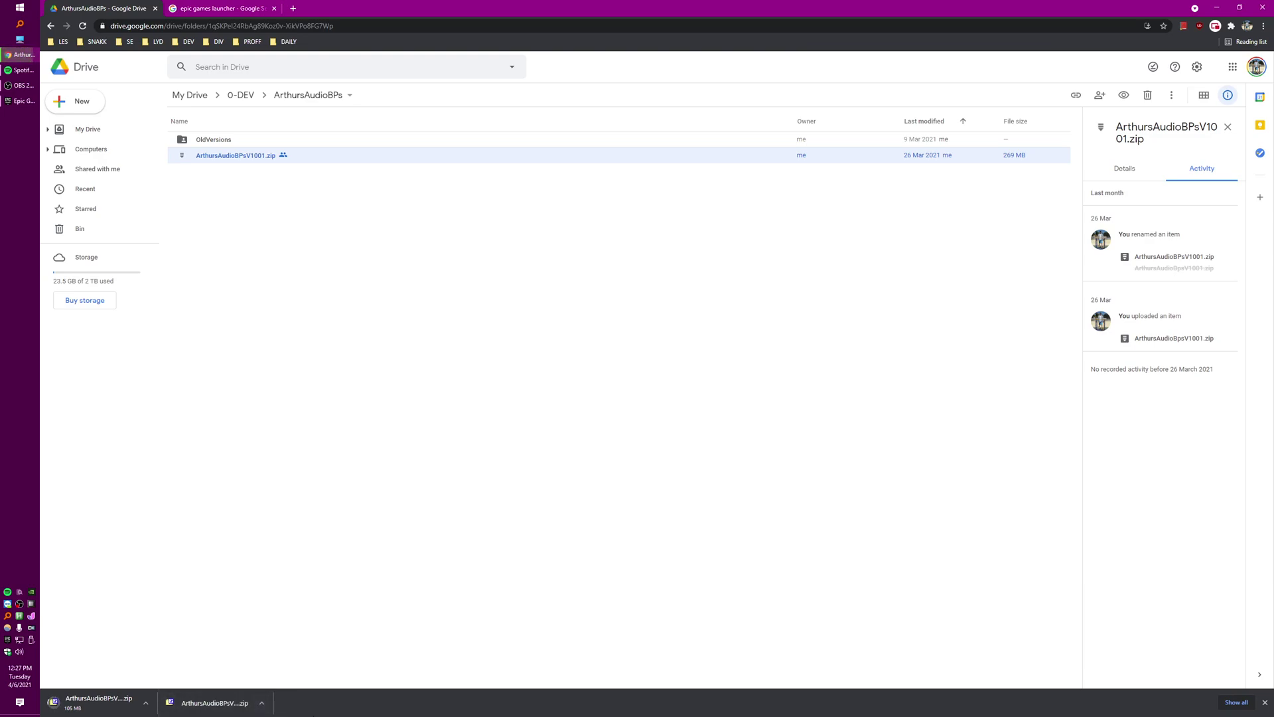
Restore the browser to a smaller window above the launcher and open the downloaded ArthursAudioBPsV1001.zip archive.
drag(438, 5, 358, 32)
click(717, 531)
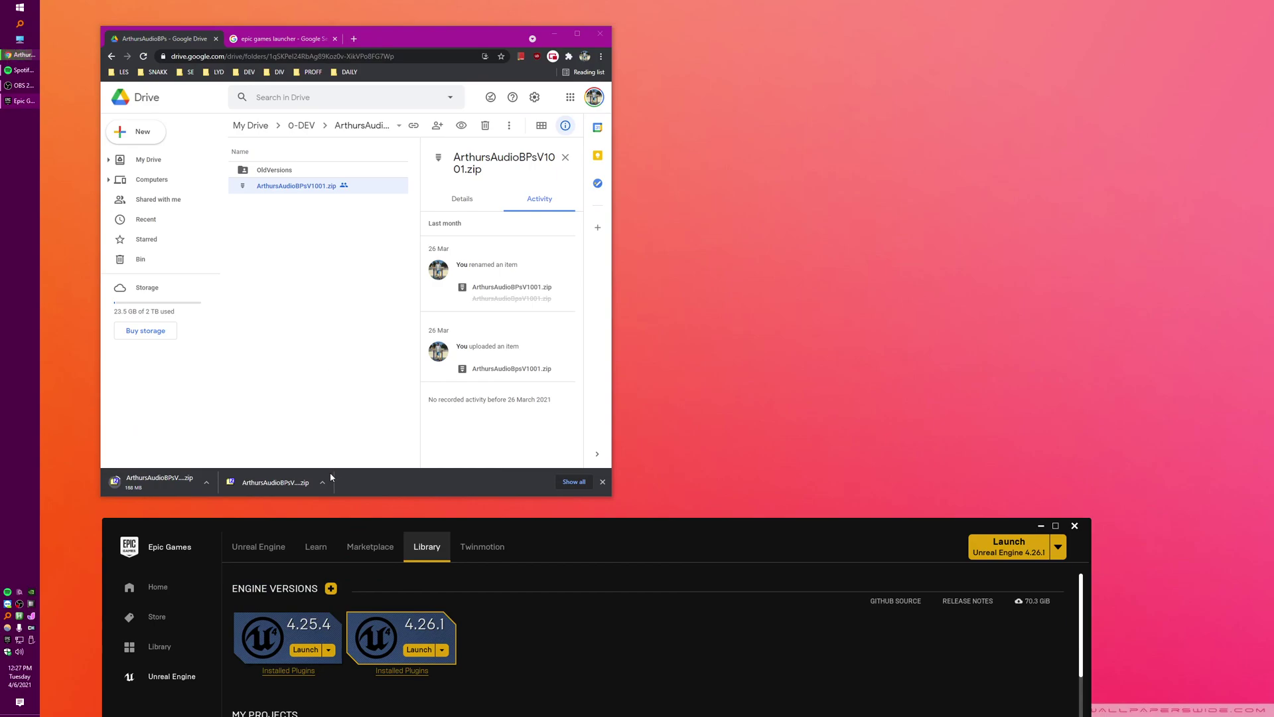
click(577, 34)
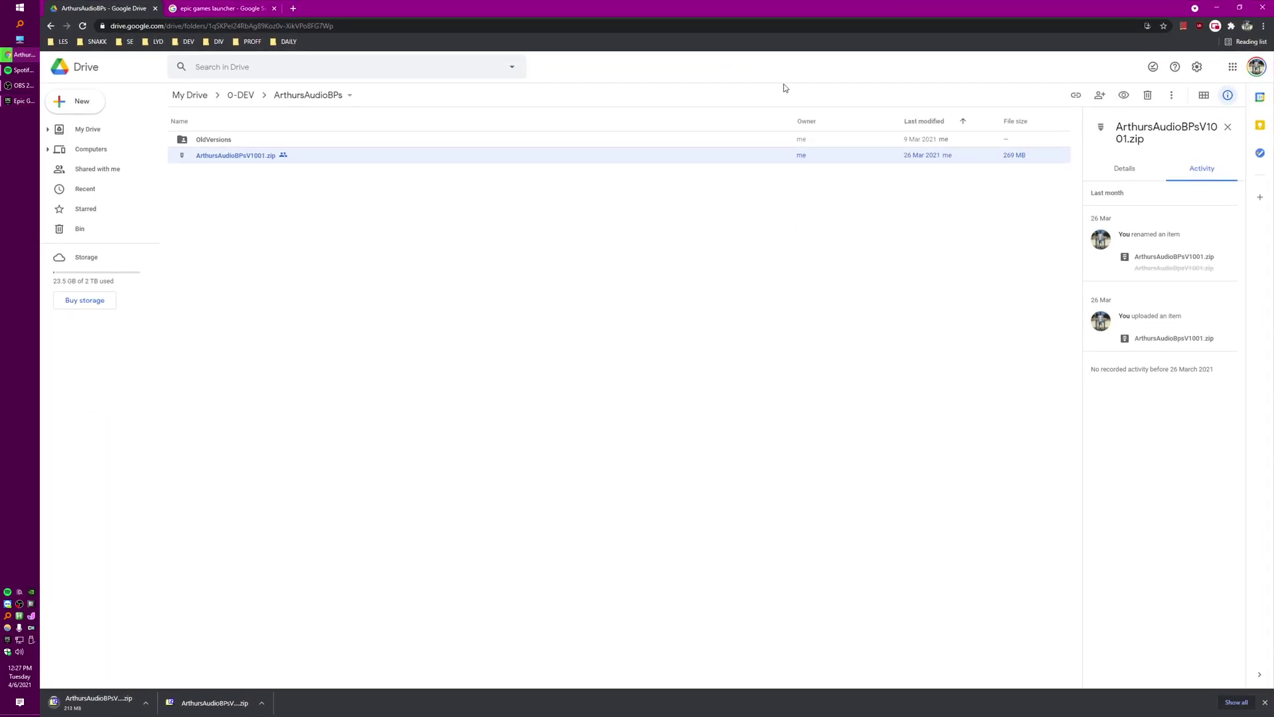
drag(826, 13, 514, 36)
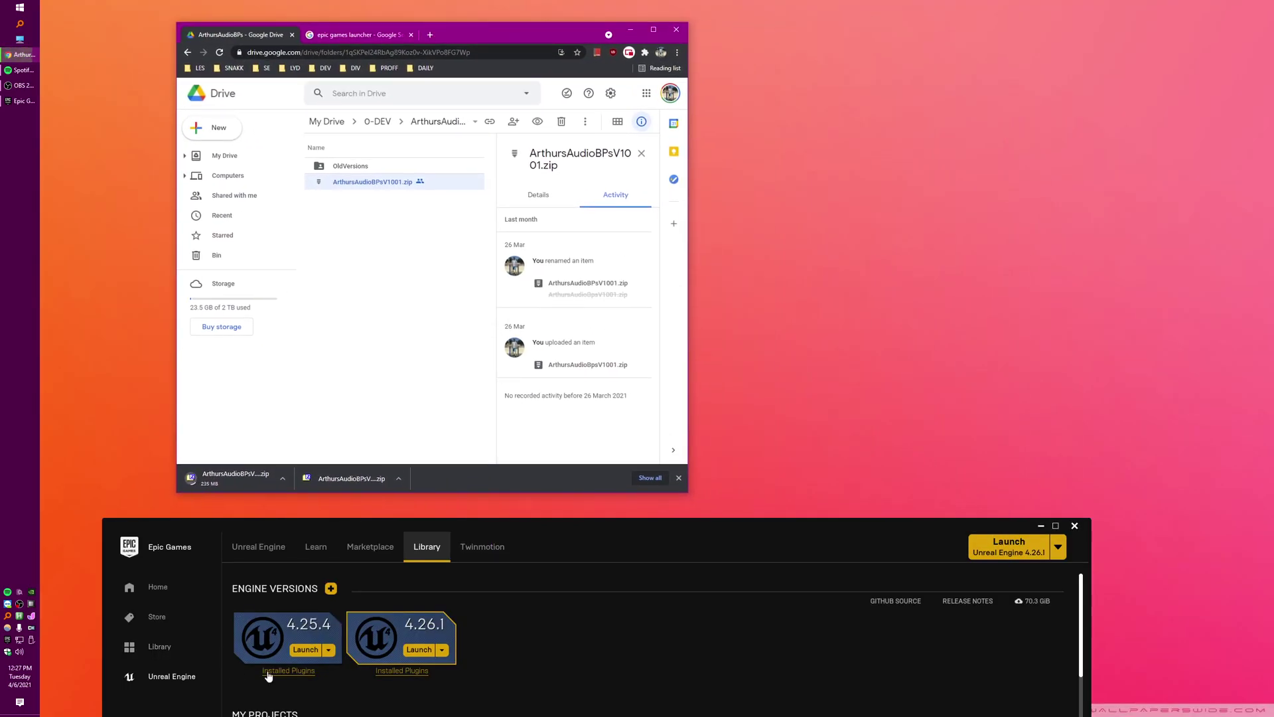
click(208, 488)
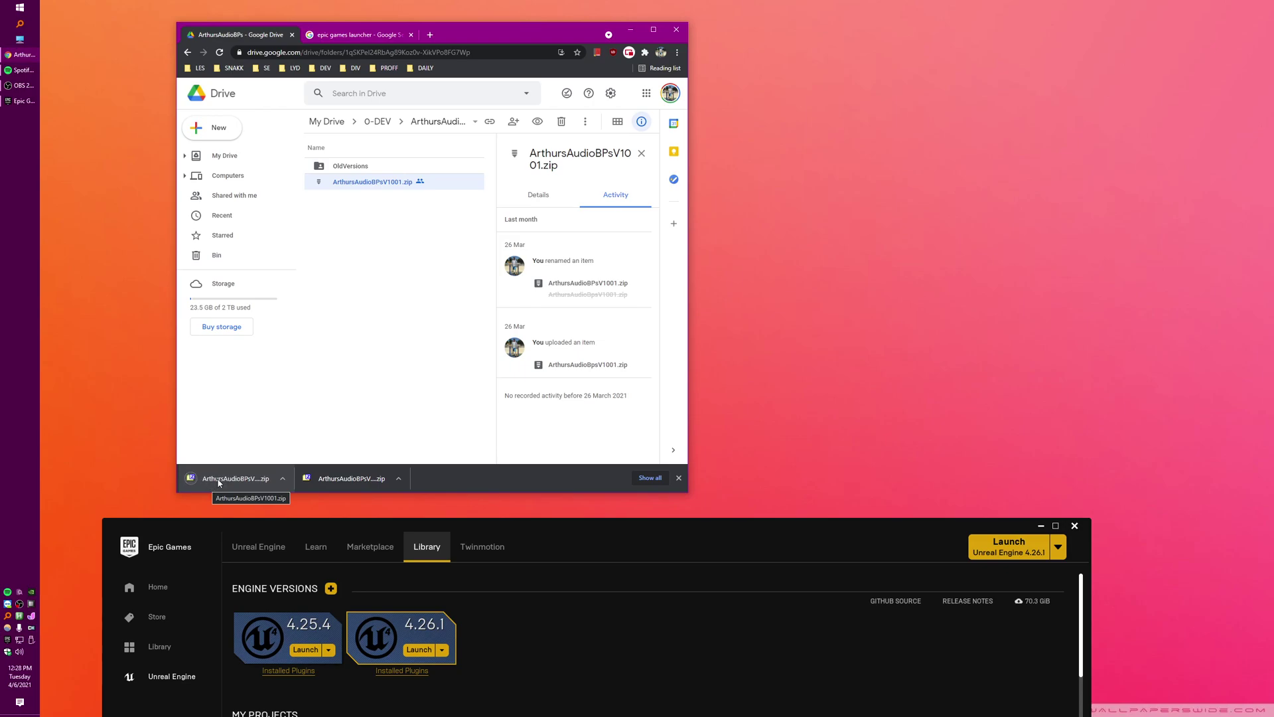
Extract the ArthursAudioBPs folder from the archive onto the desktop.
click(162, 398)
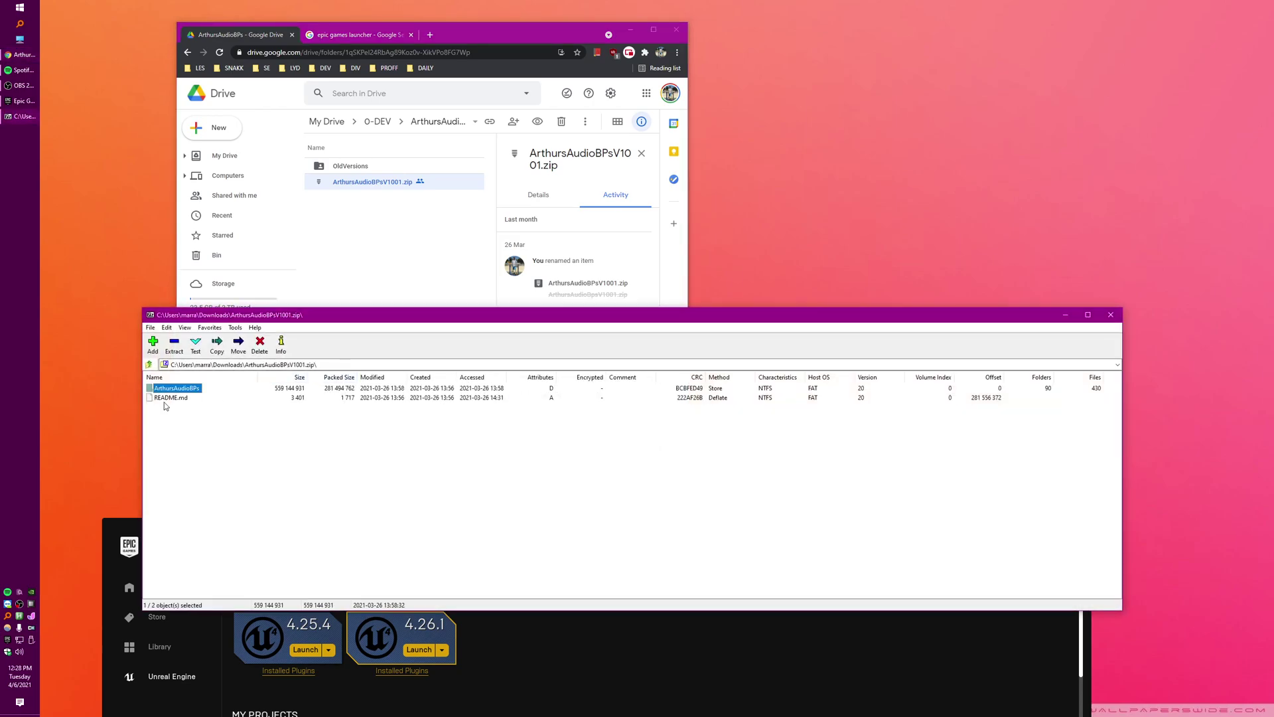
drag(176, 392, 168, 393)
drag(111, 110, 115, 114)
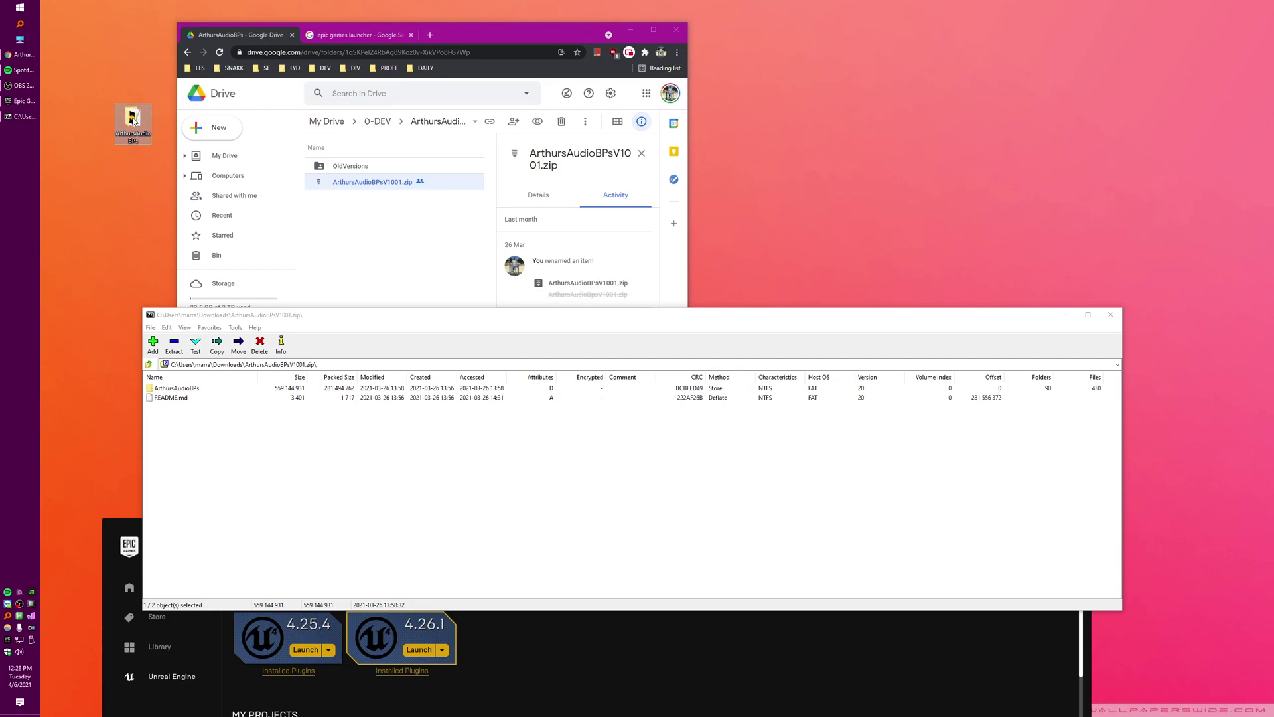
Open the extracted ArthursAudioBPs folder and close the archive, browser and Epic Games Launcher windows.
double_click(132, 119)
click(1110, 314)
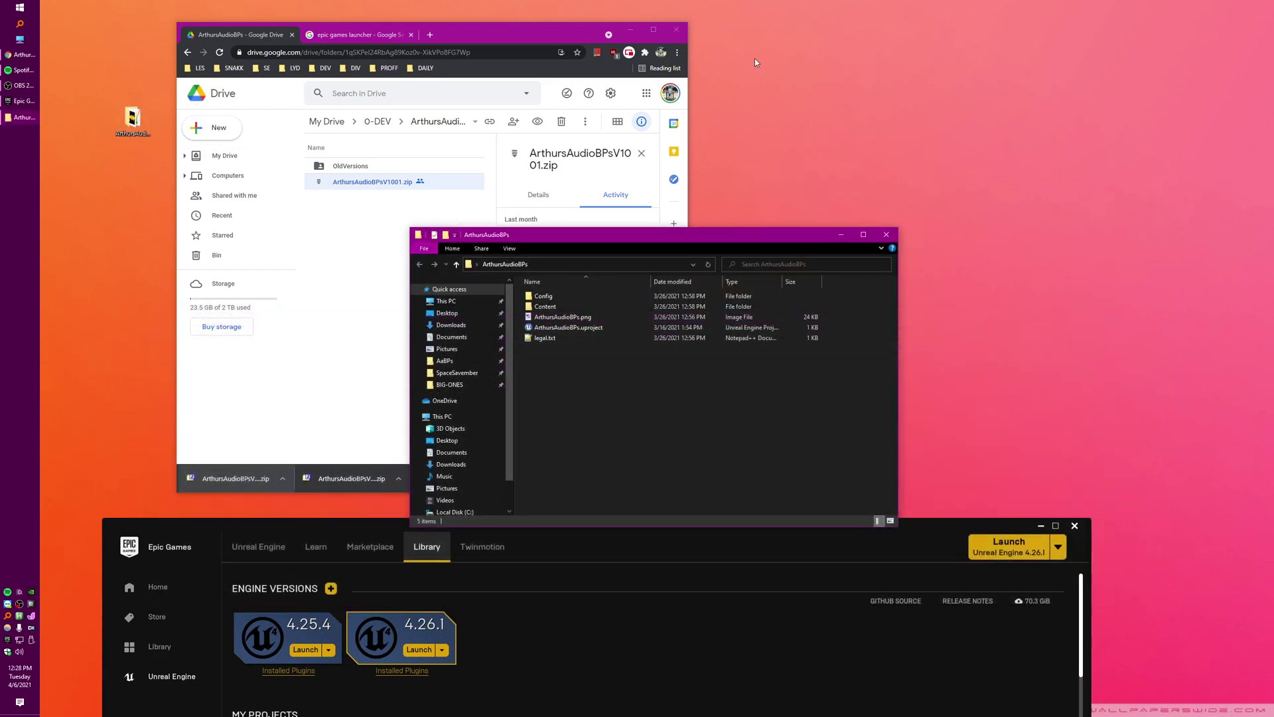
click(685, 30)
click(1074, 525)
Open the ArthursAudioBPs.uproject file in Unreal Engine.
click(567, 327)
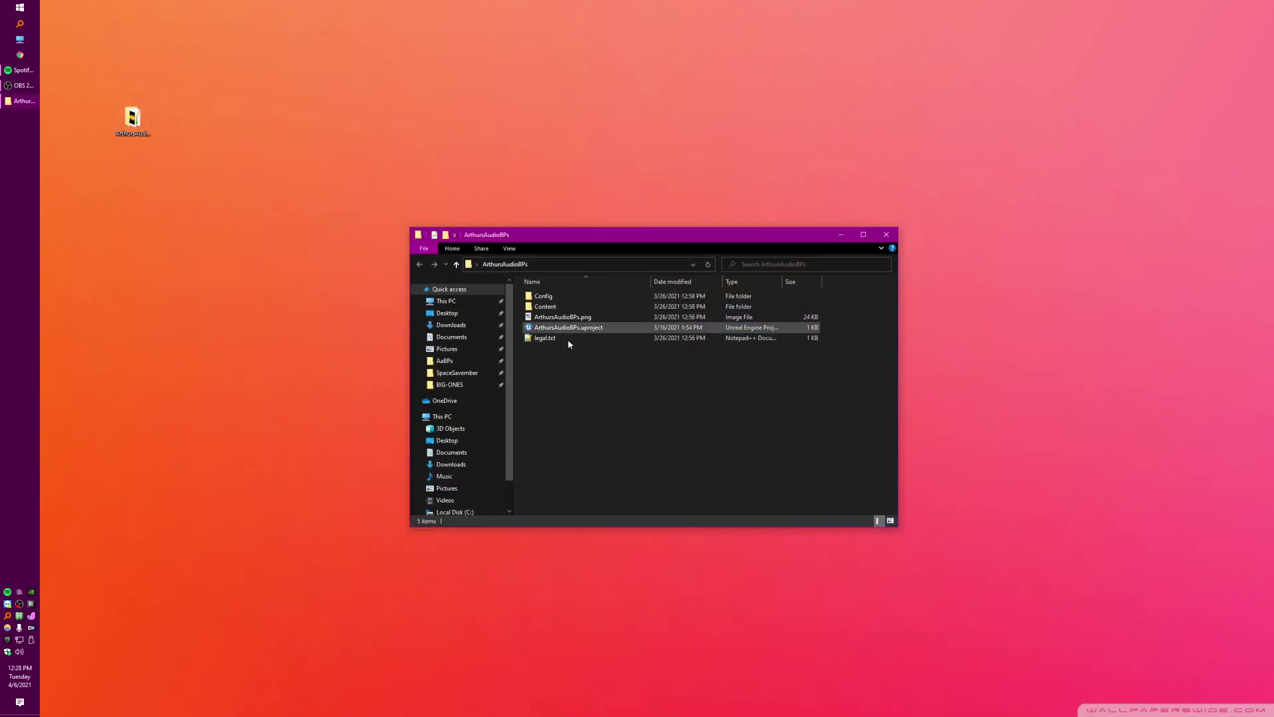
mouse_move(612, 389)
mouse_down()
mouse_move(540, 311)
mouse_move(635, 387)
mouse_up()
click(569, 330)
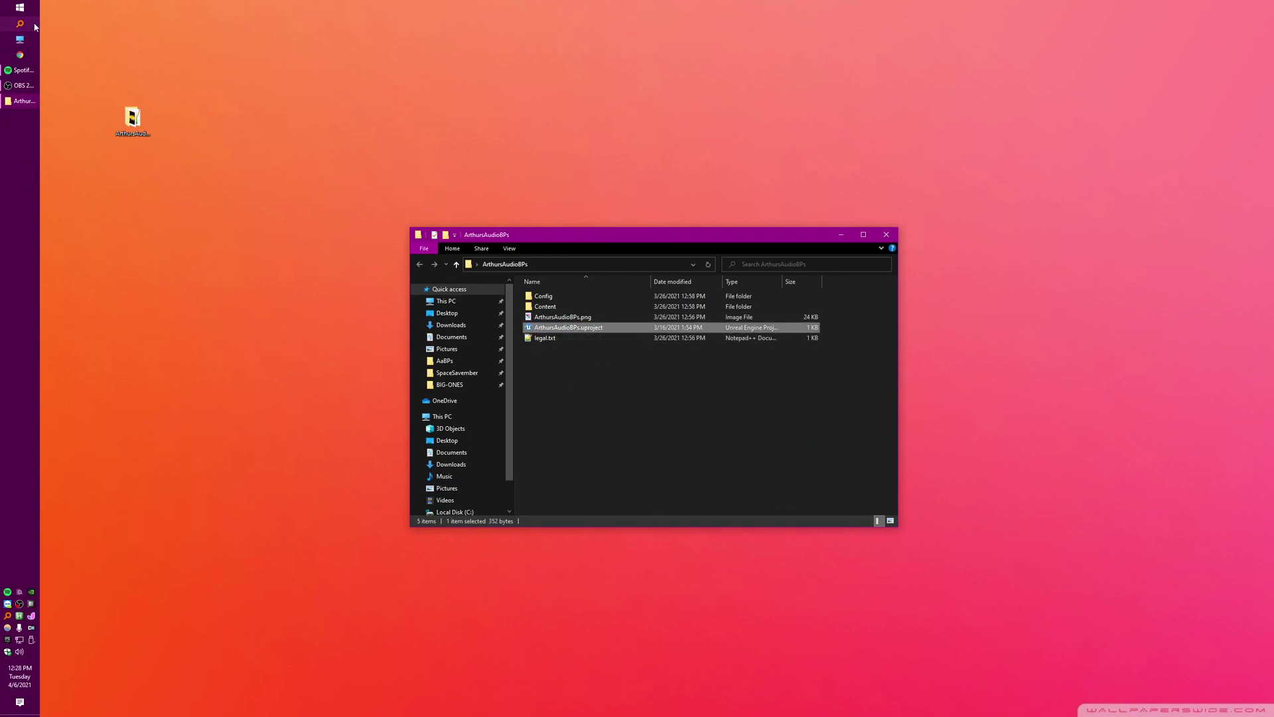
click(578, 370)
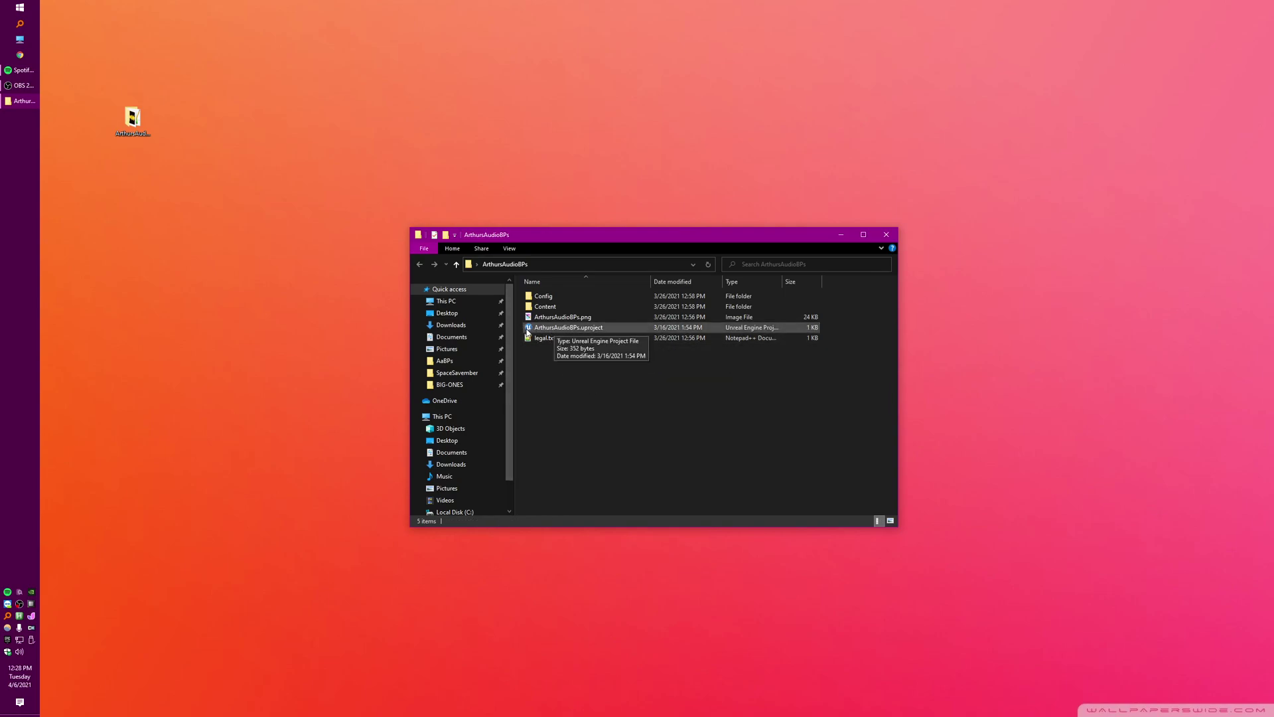
double_click(587, 332)
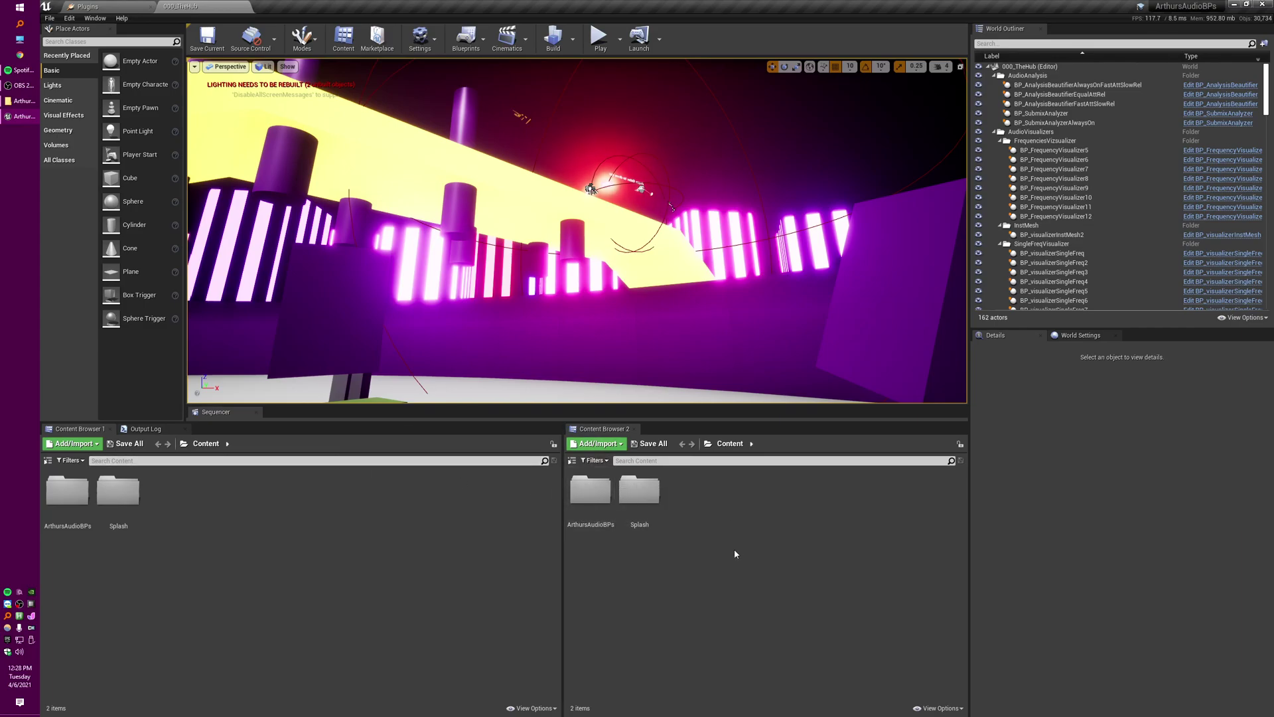
Look around the 000_TheHub level in the perspective viewport.
right_drag(611, 390, 612, 471)
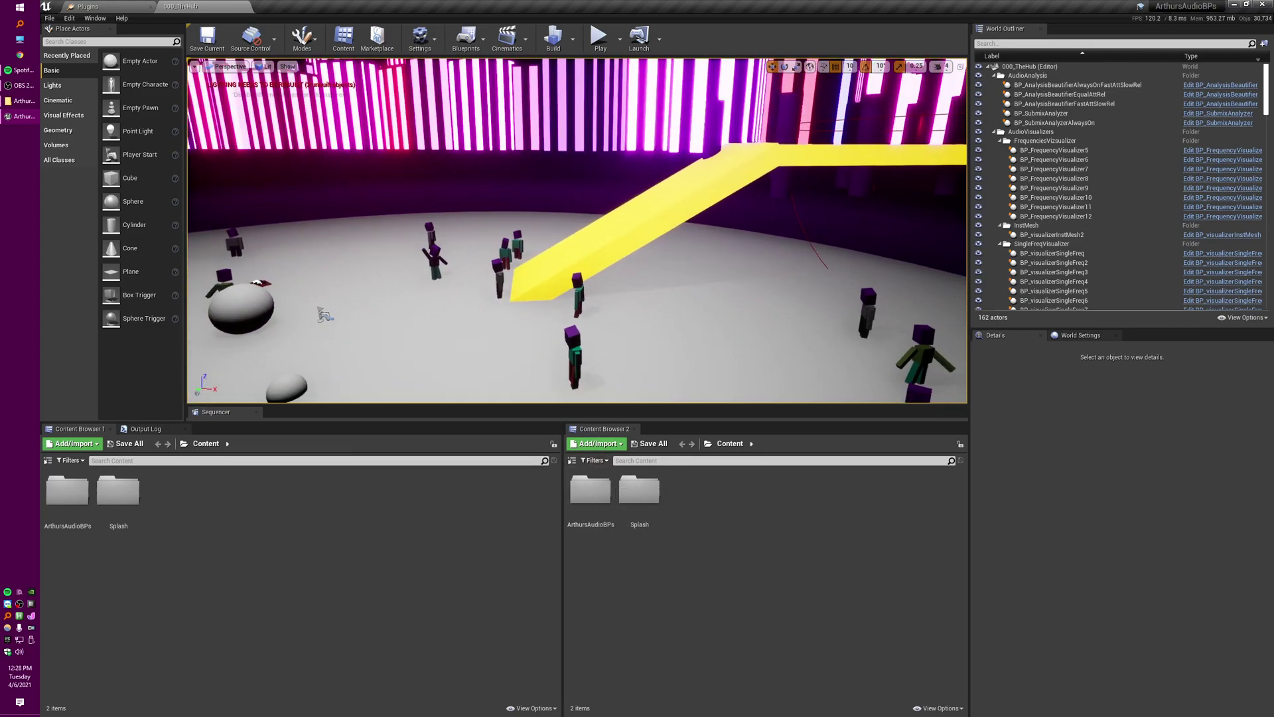
right_drag(412, 274, 452, 314)
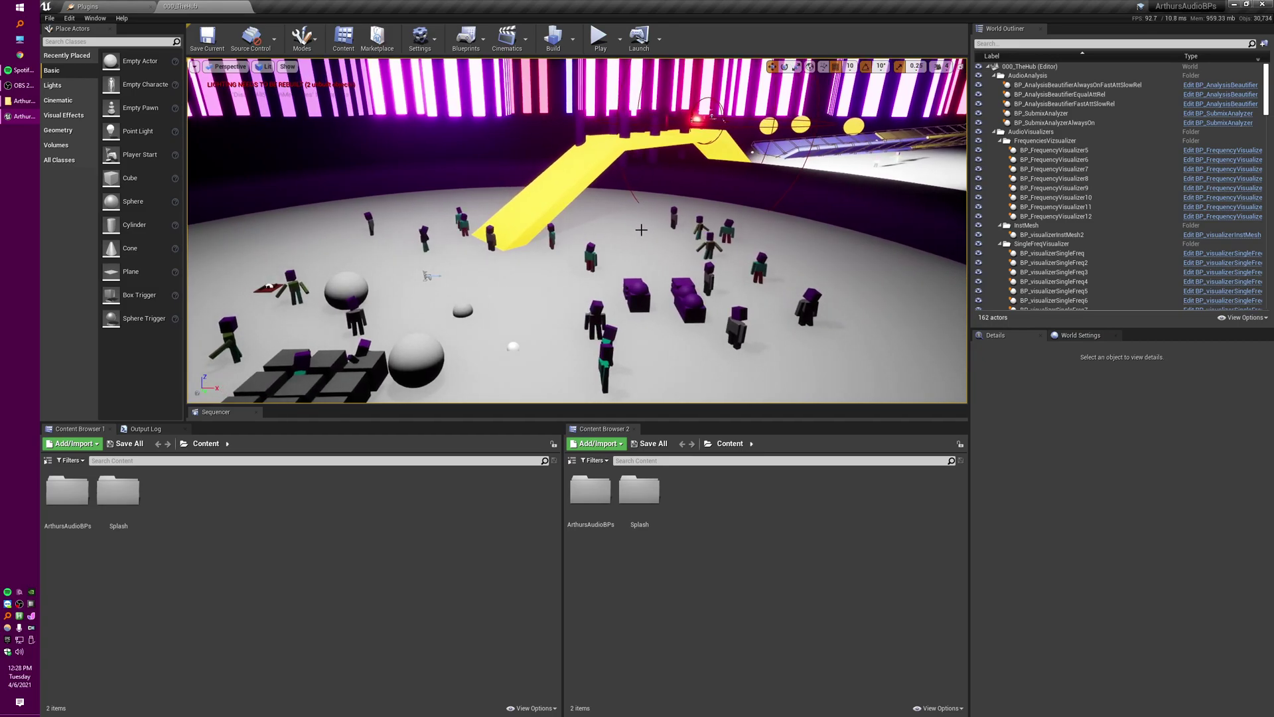
right_drag(641, 230, 668, 174)
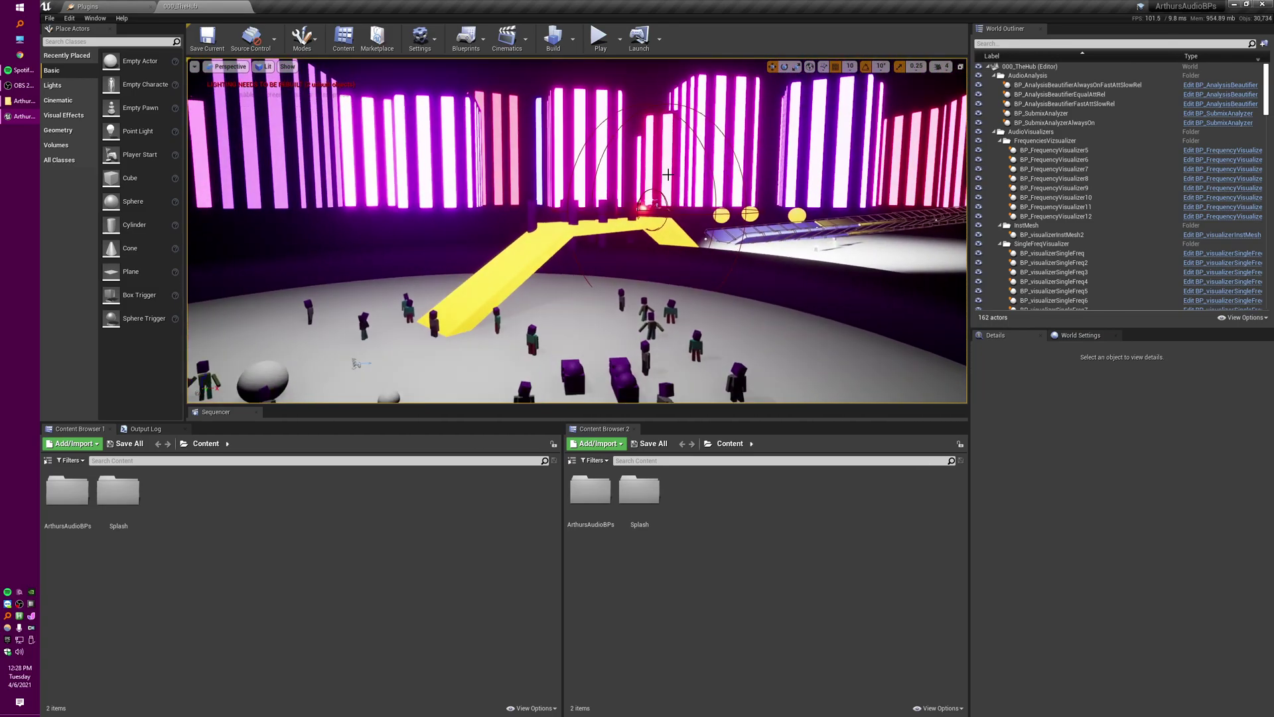
Play the hub level, walk up the yellow ramp to the parked car and get in to drive it.
click(599, 37)
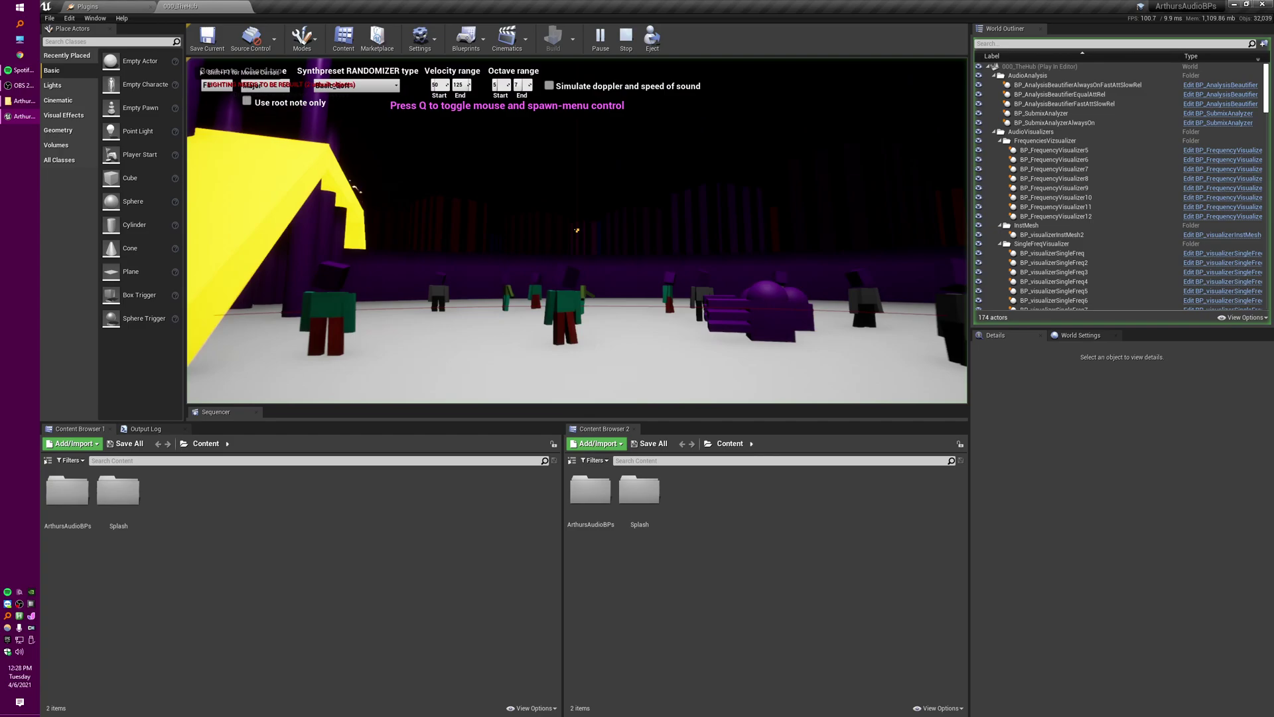
key(w)
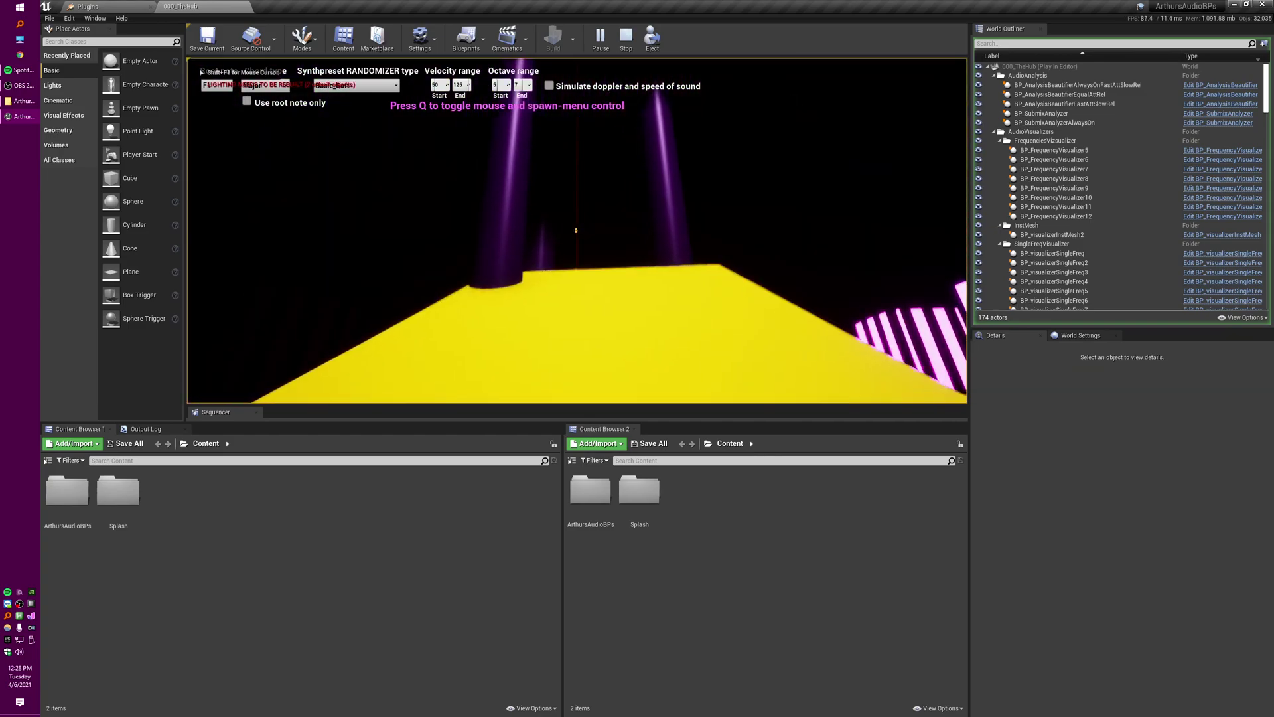
key(w)
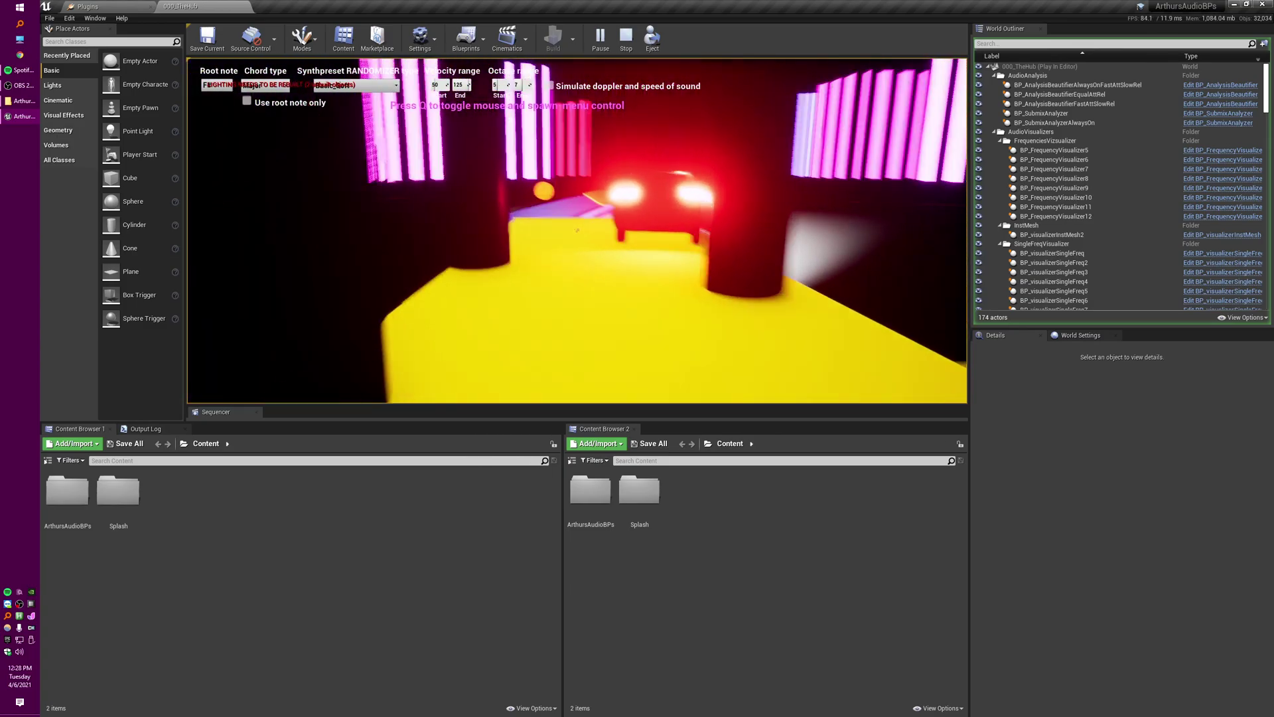
key(w)
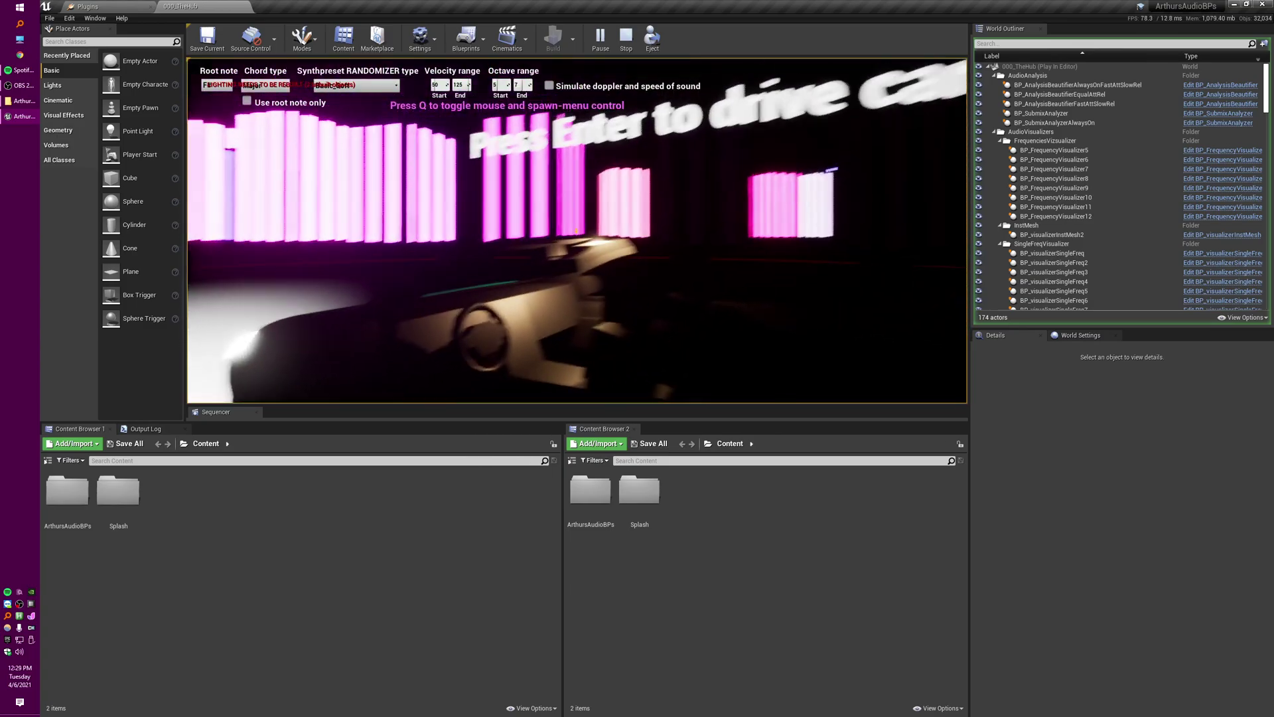
key(Return)
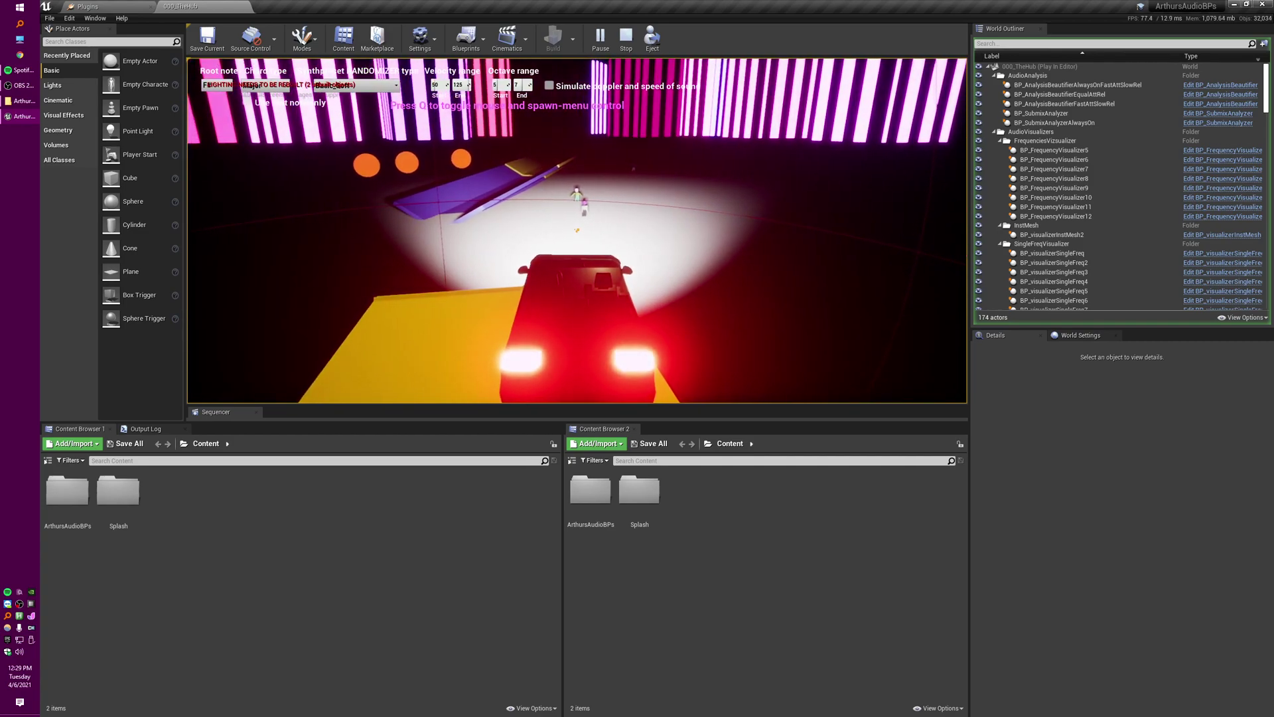
Drive the car around the hub, switching between the outside and driver's-seat views, and end the play session.
key(s)
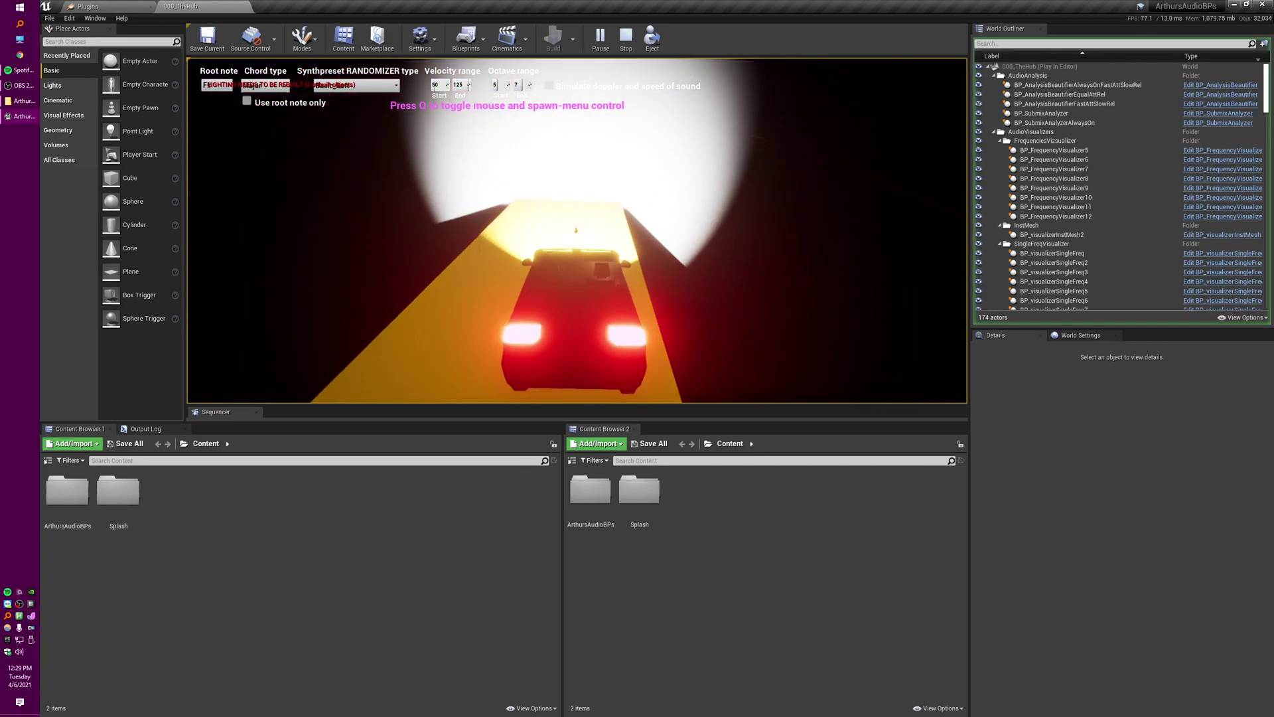
key(Return)
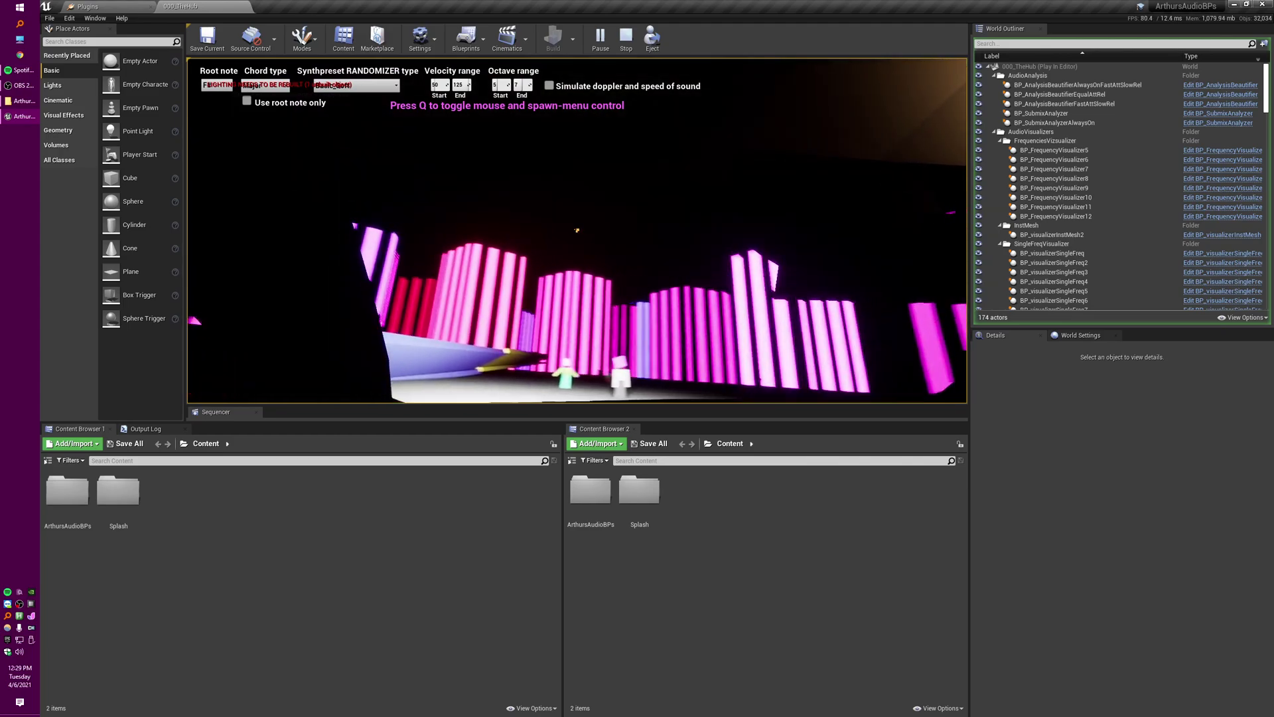
key(w)
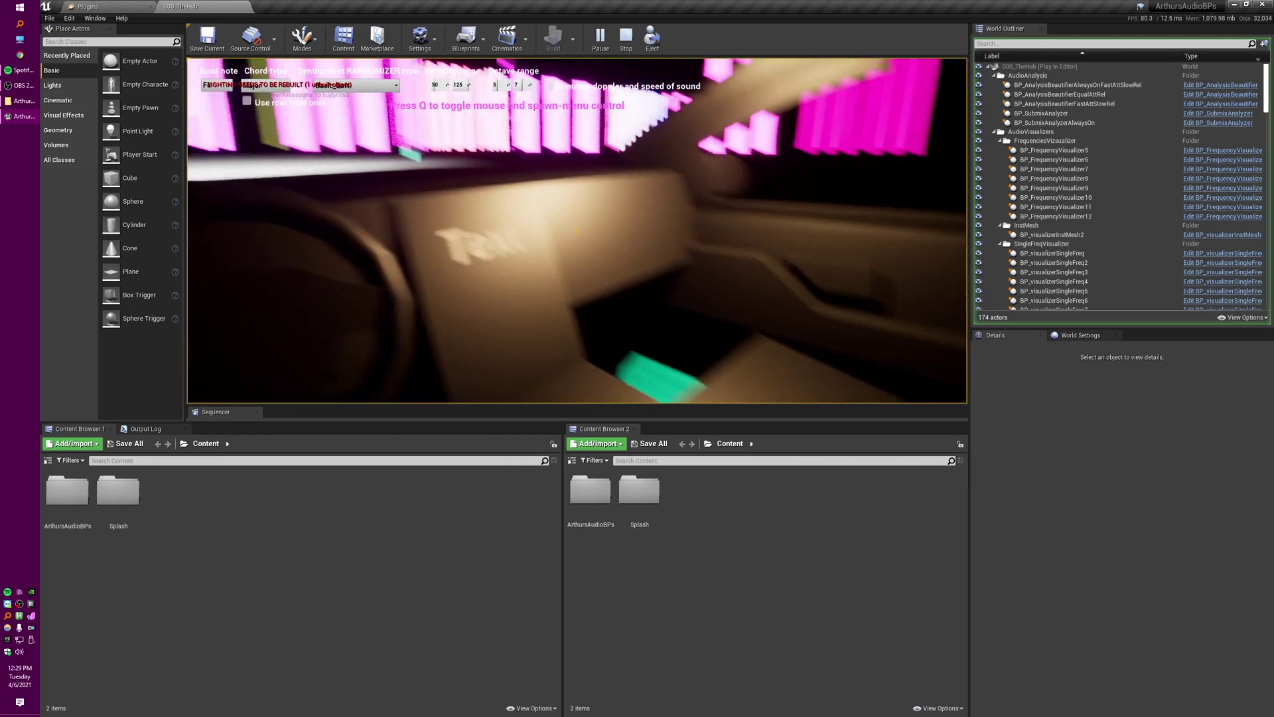
key(Tab)
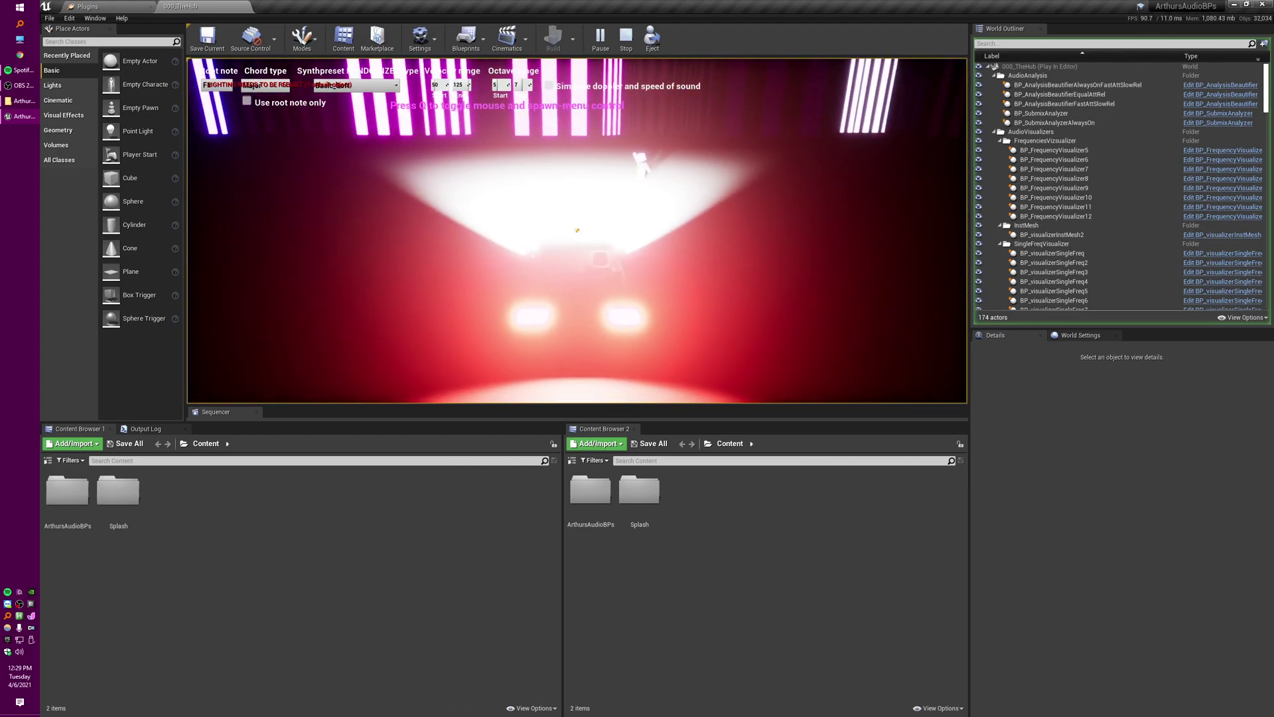
key(s)
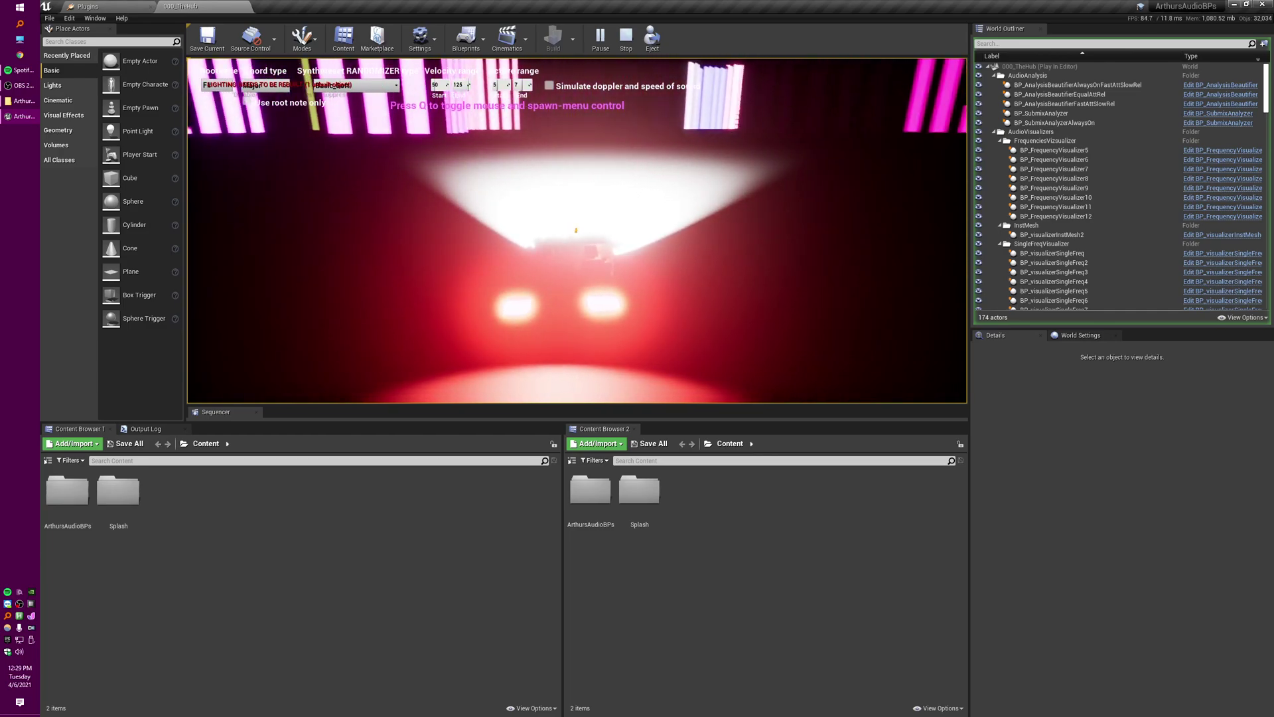
key(Tab)
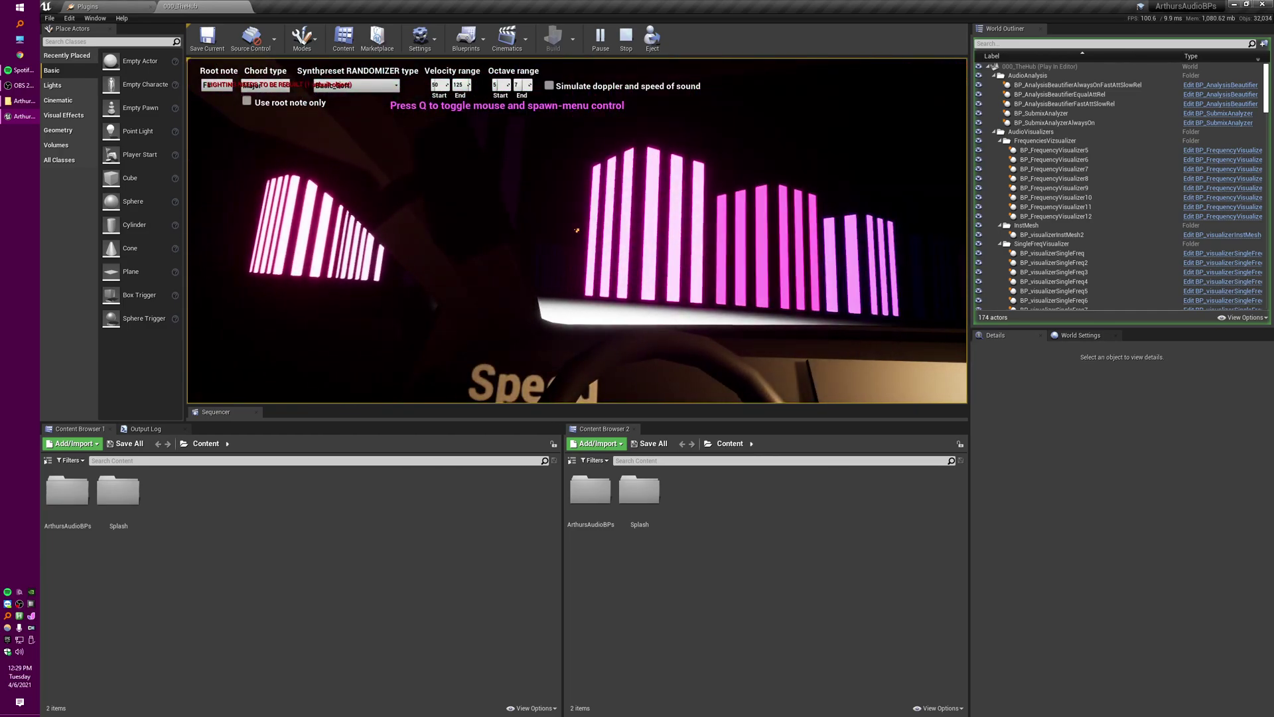
key(s)
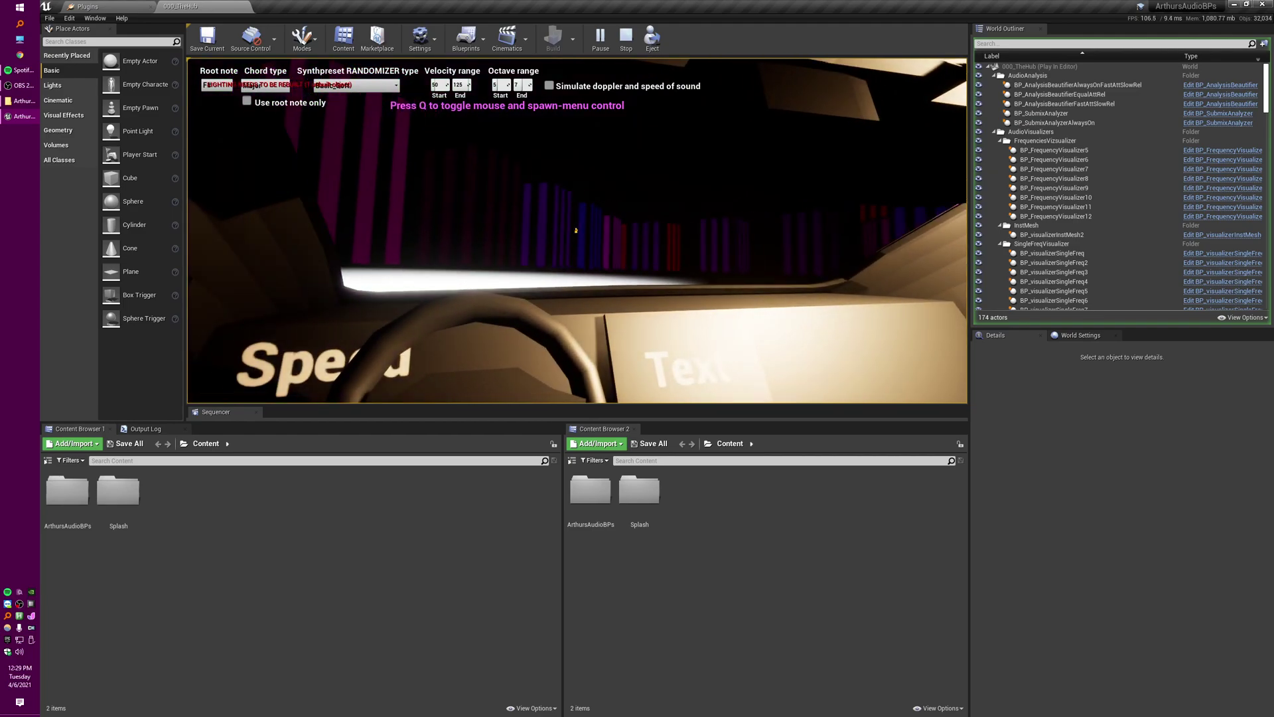
key(s)
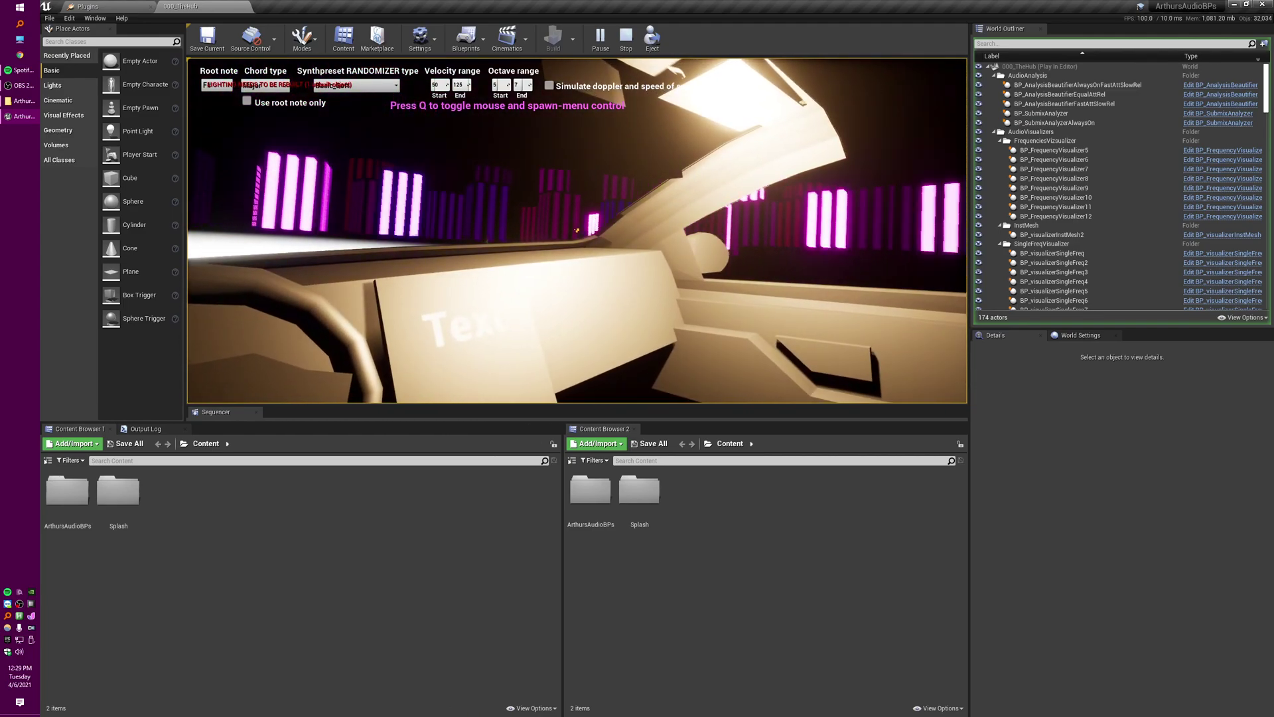
key(Tab)
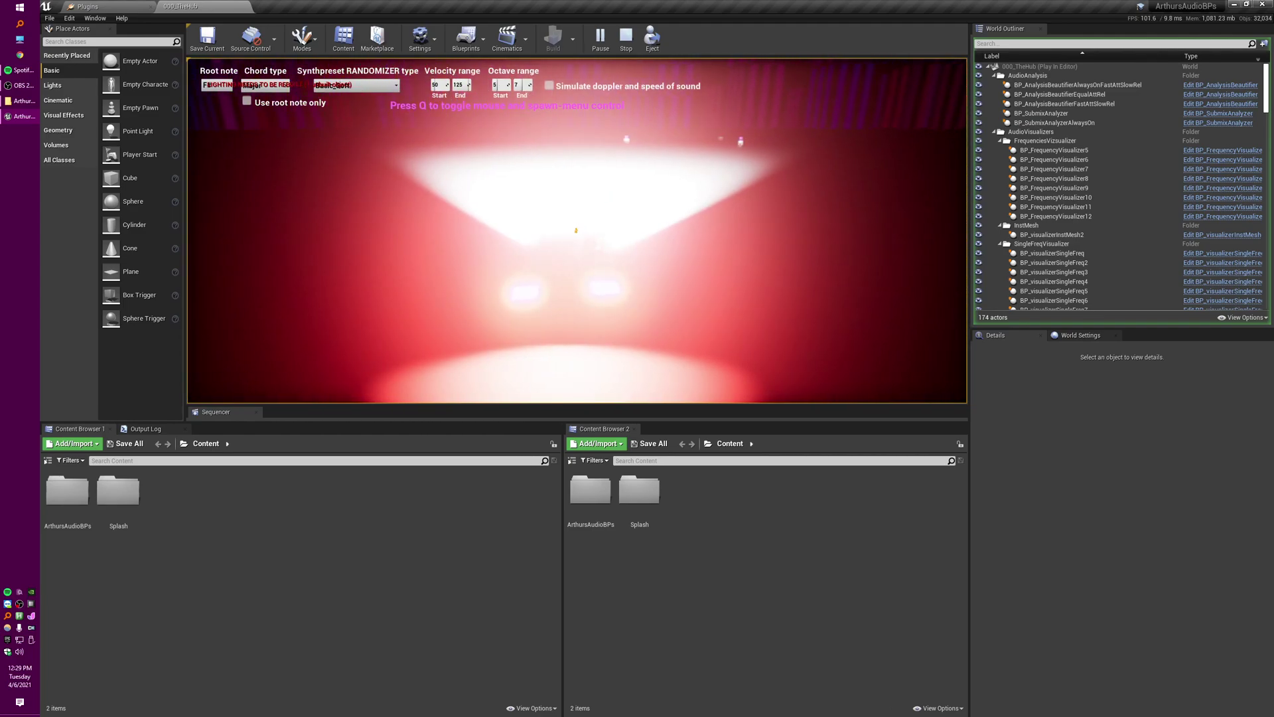
key(Tab)
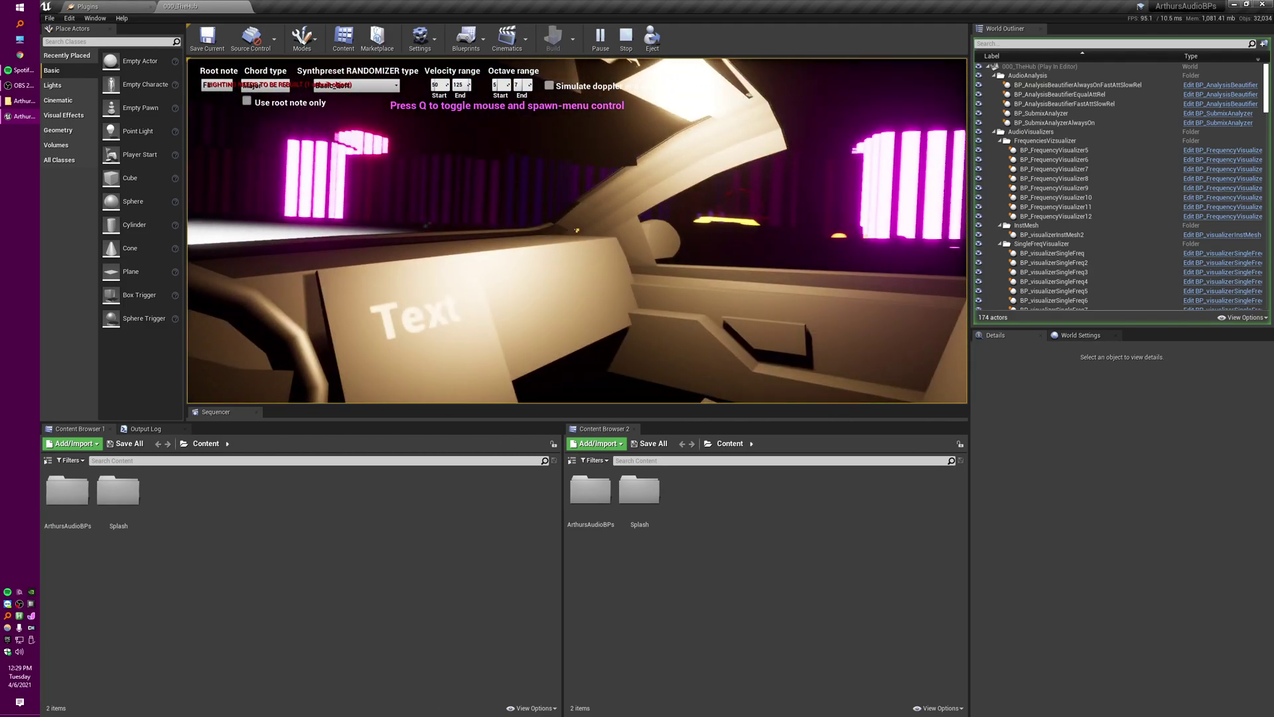
key(a)
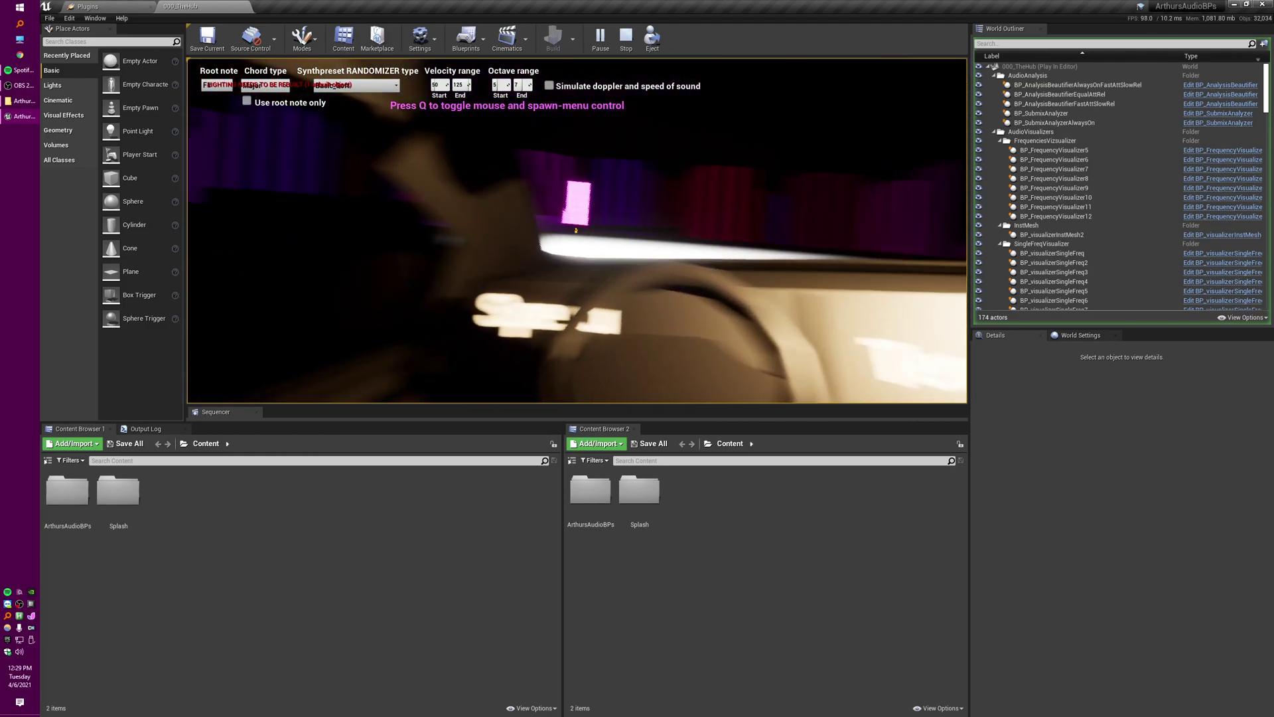
key(Escape)
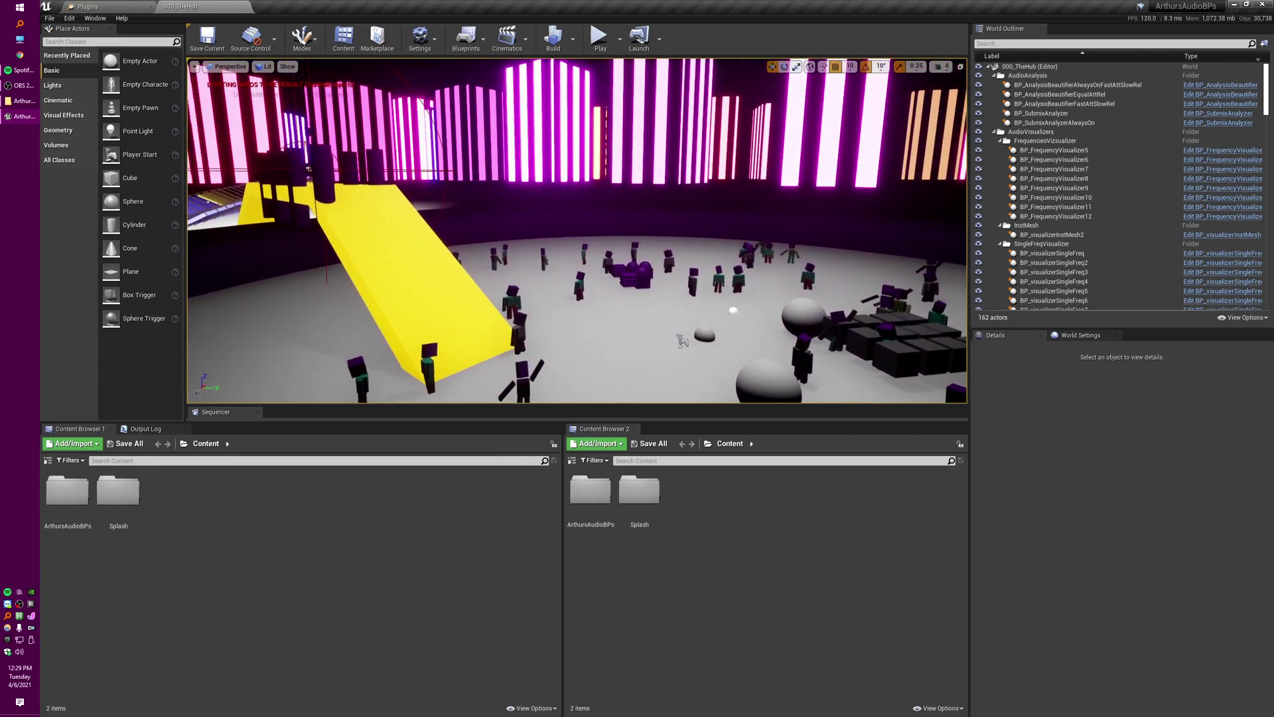
Select the BP_lvlChangerFactory2AutoPopulate actor in the middle of the hub floor.
mouse_move(576, 230)
right_down()
mouse_move(617, 206)
mouse_move(623, 232)
mouse_move(551, 205)
mouse_move(597, 239)
right_up()
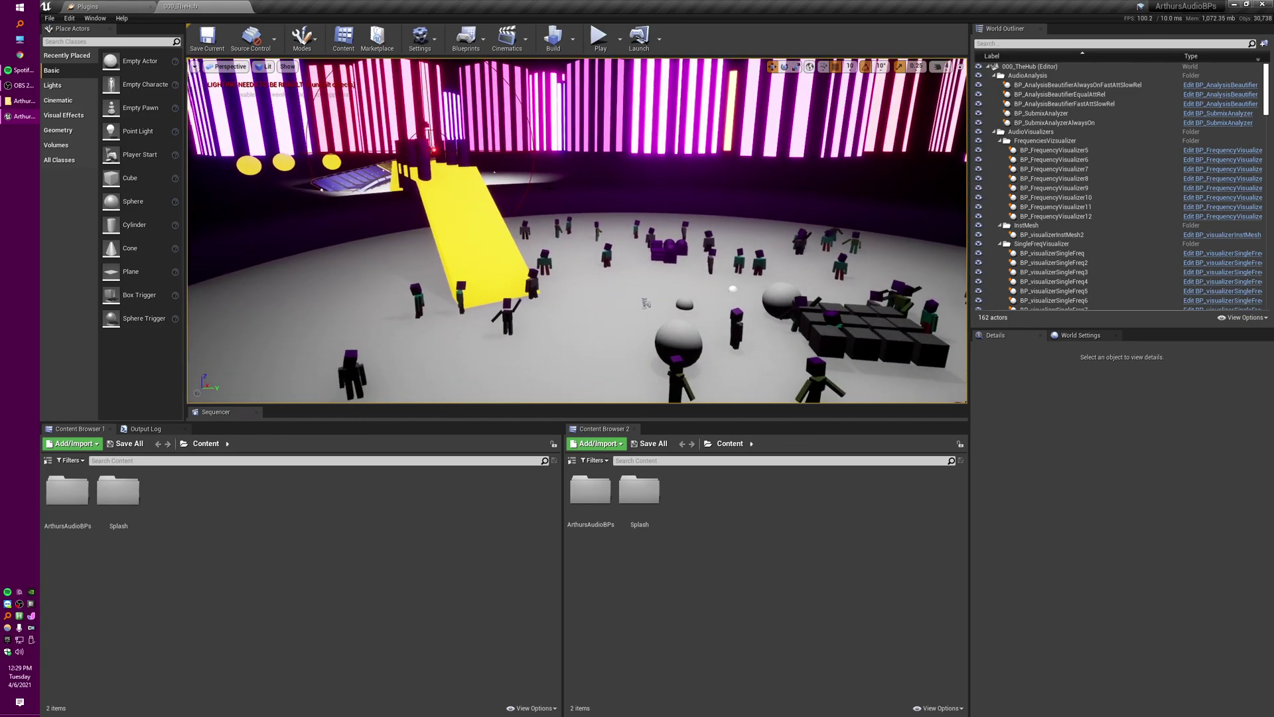
click(597, 193)
right_drag(597, 192, 657, 232)
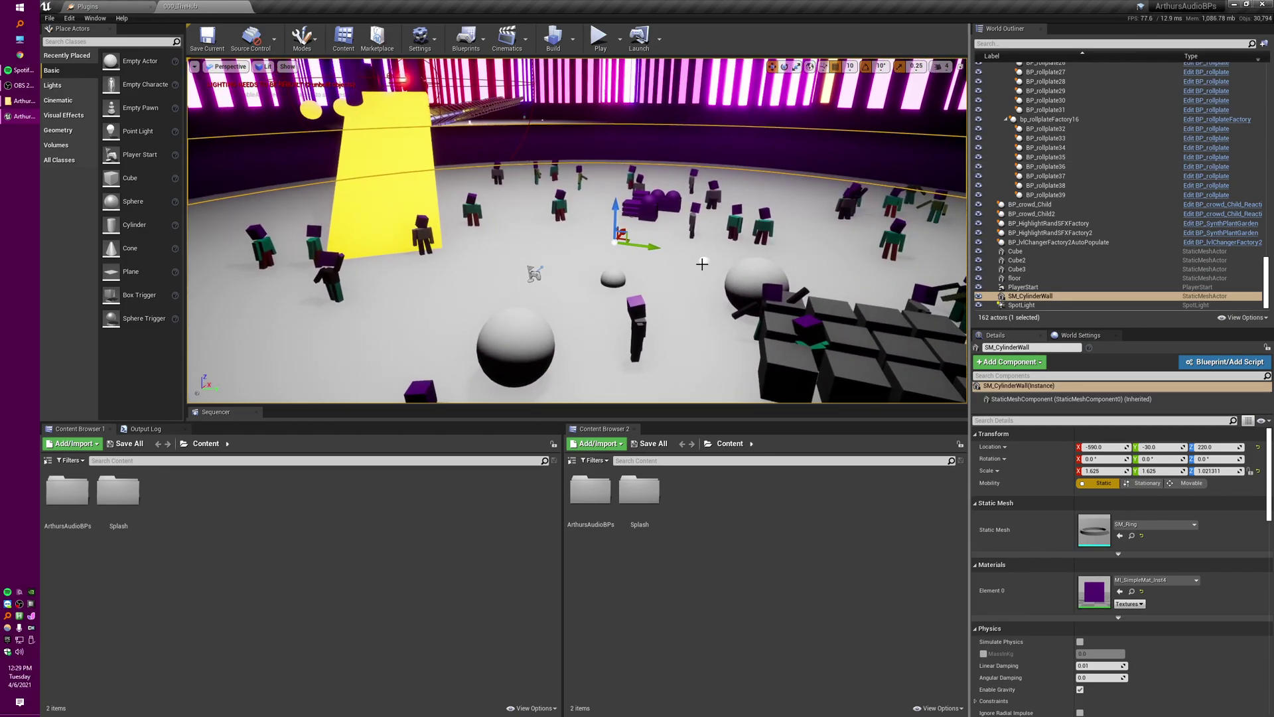
click(1030, 243)
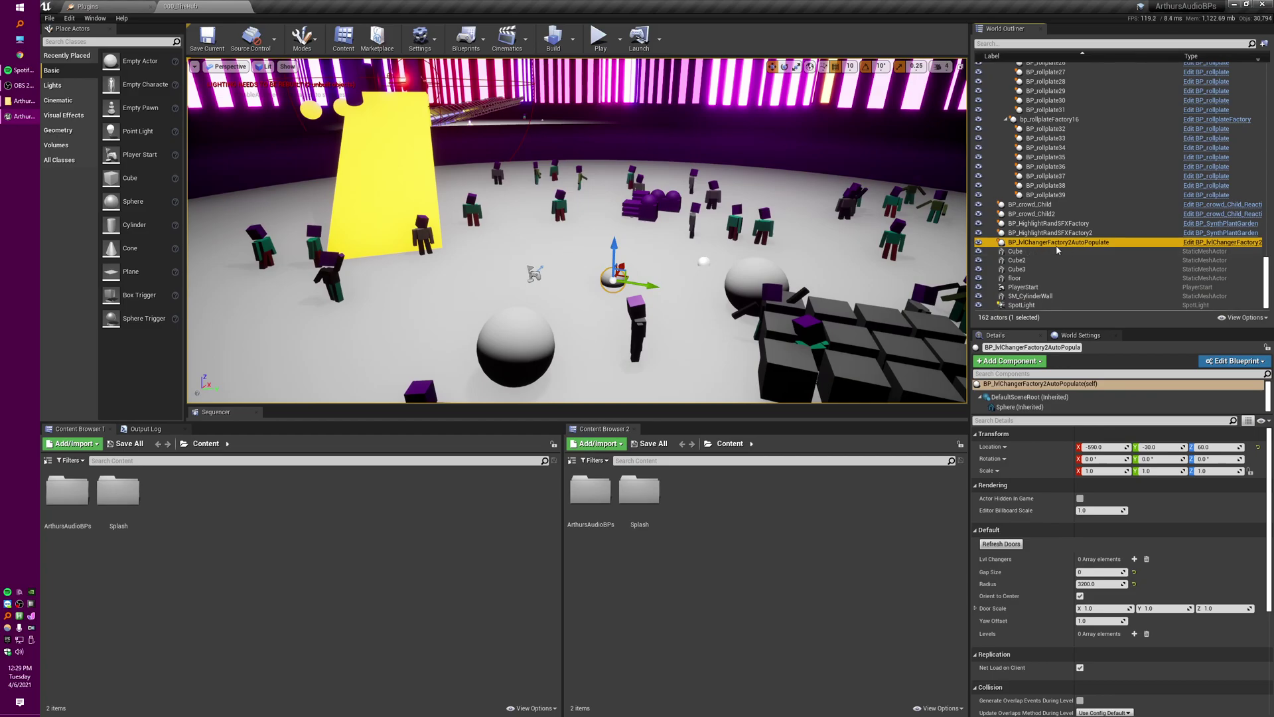
click(622, 143)
click(622, 277)
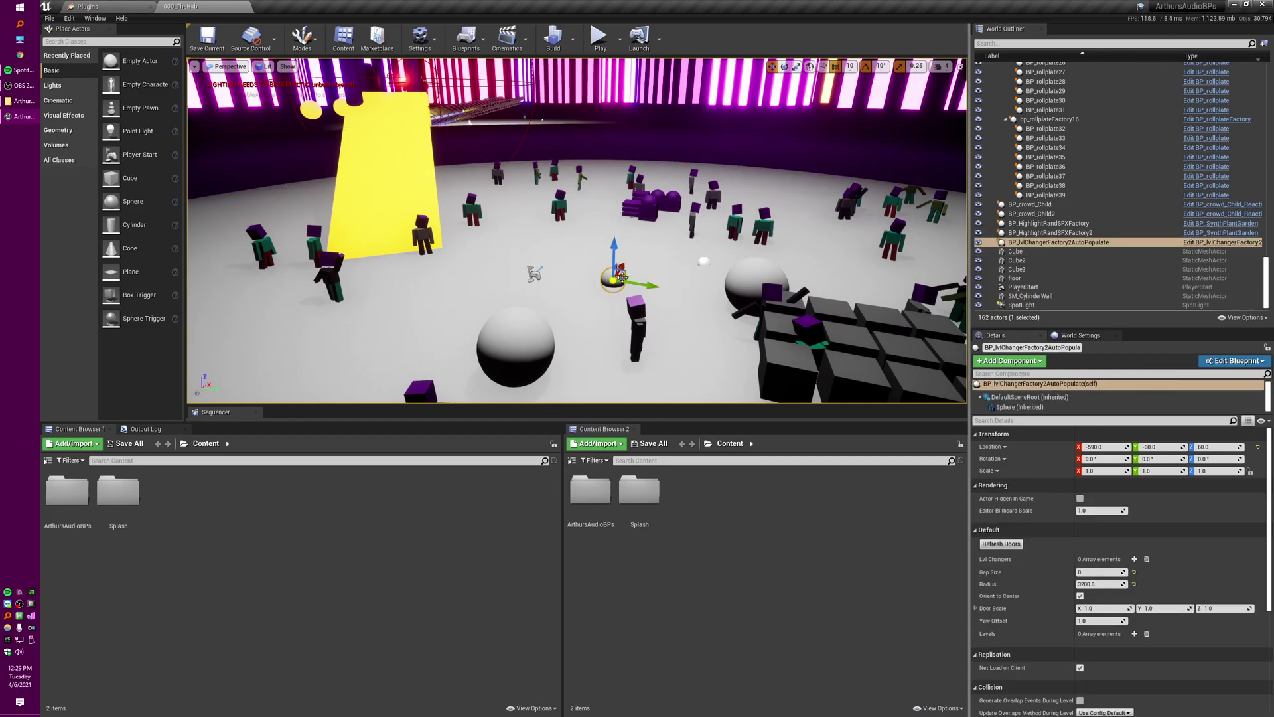
Regenerate the ring of level-changer doors along the hub's cylinder wall from the selected factory actor.
right_drag(621, 277, 591, 269)
click(525, 292)
right_drag(525, 292, 590, 219)
click(591, 248)
key(ctrl+z)
right_drag(586, 349, 635, 296)
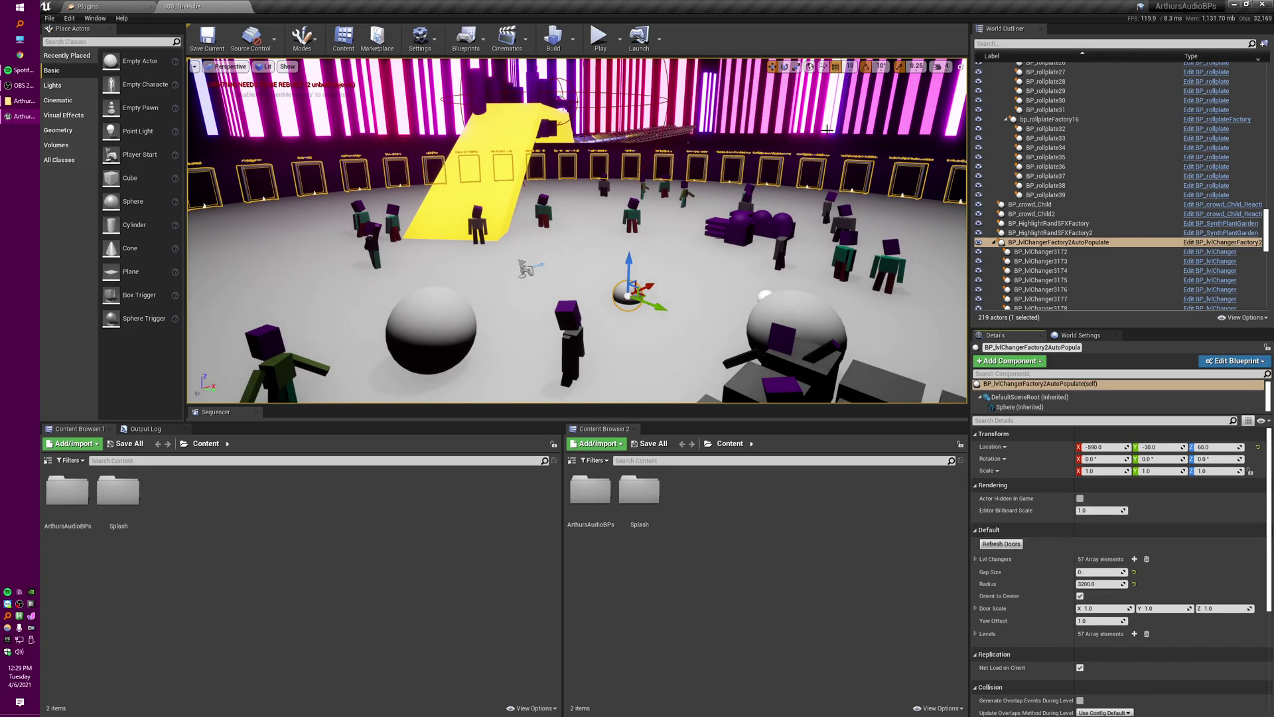
Play the hub level again and walk through a level-changer door into the SynthGardenSong level.
click(826, 130)
right_drag(827, 130, 750, 108)
click(601, 37)
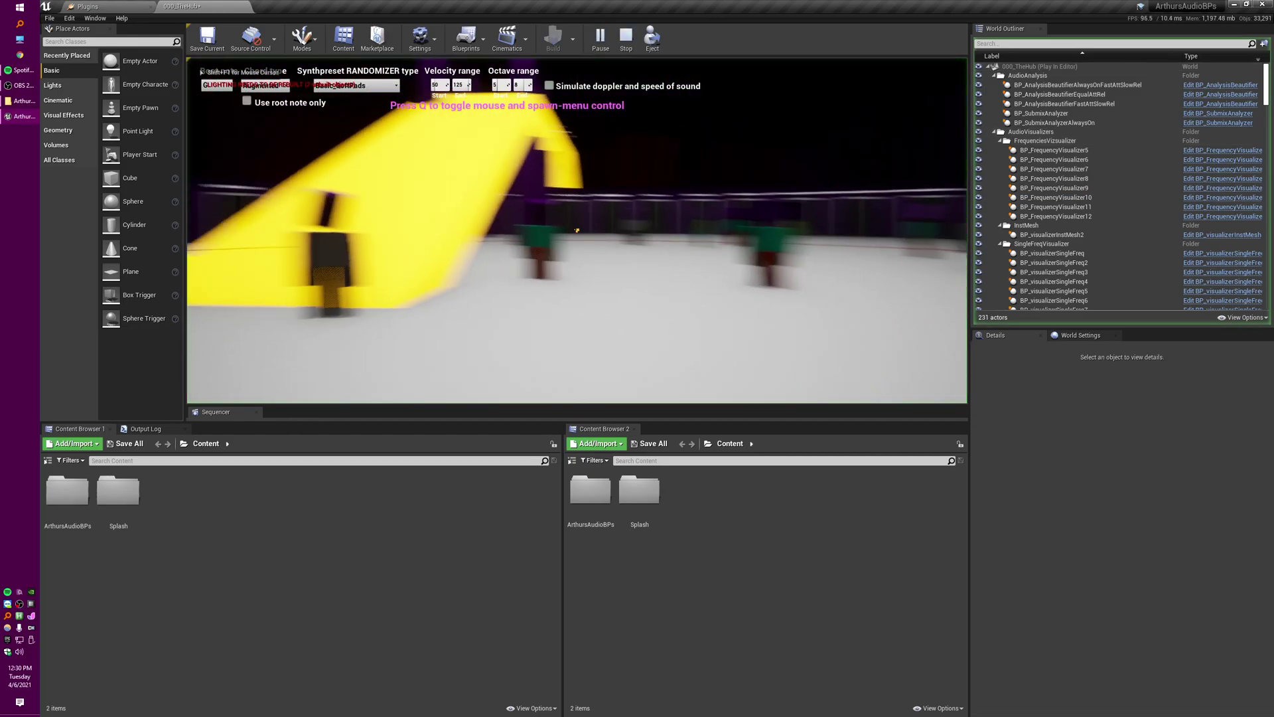
key(w)
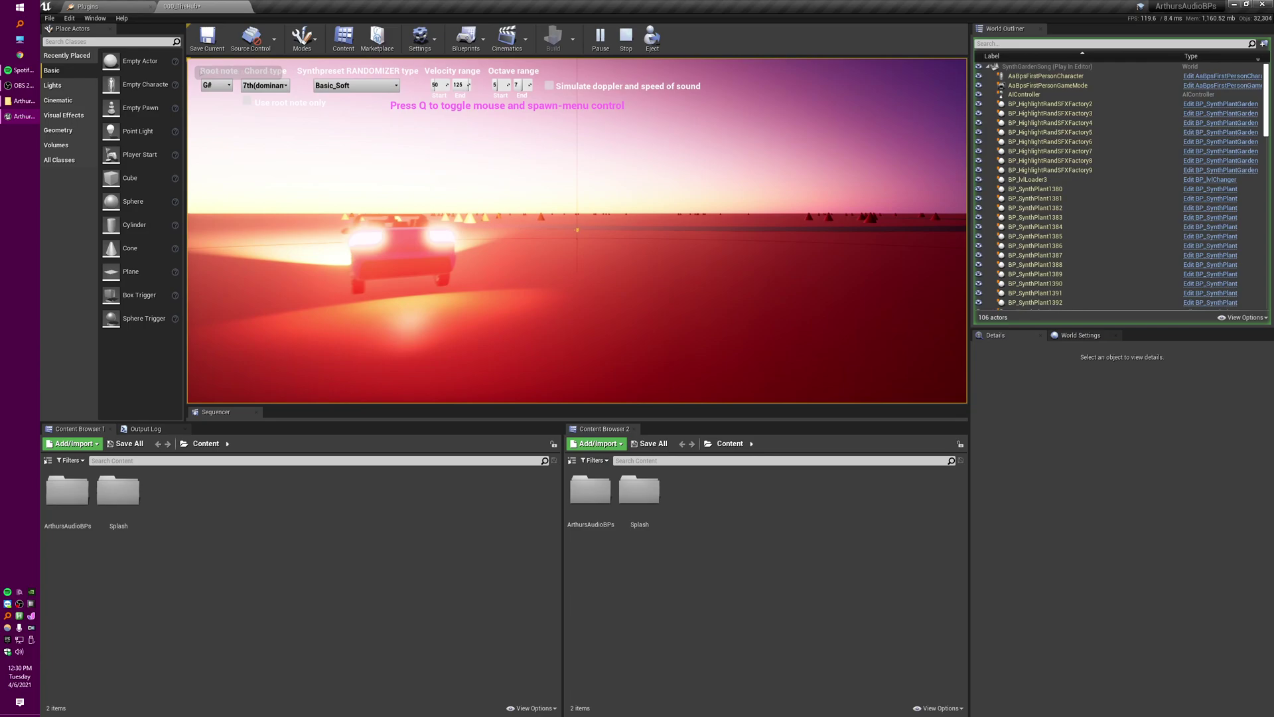
Spawn a row of synth plants on the red ground near the car.
click(576, 230)
click(576, 230)
click(576, 230)
click(575, 229)
click(576, 229)
click(576, 230)
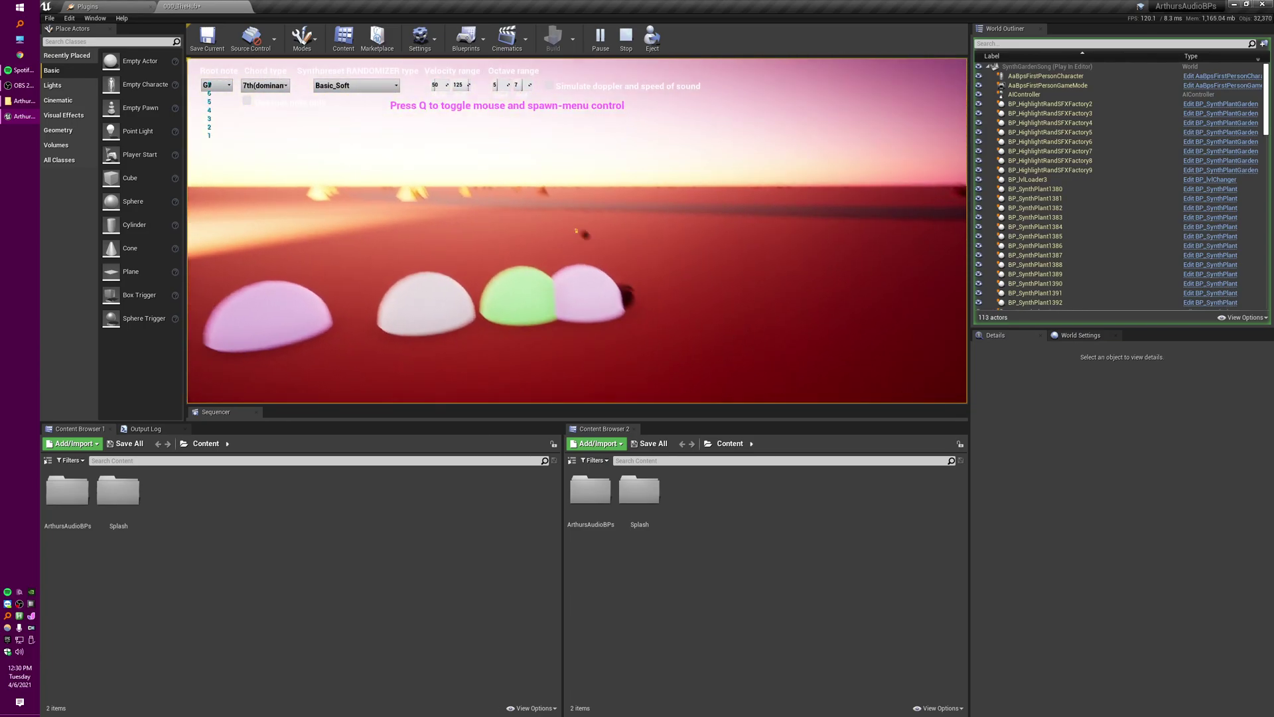
click(576, 229)
Remove all the synth plants just spawned near the car.
right_click(576, 229)
right_click(576, 229)
right_click(576, 230)
right_click(576, 229)
right_click(576, 229)
right_click(576, 230)
right_click(576, 230)
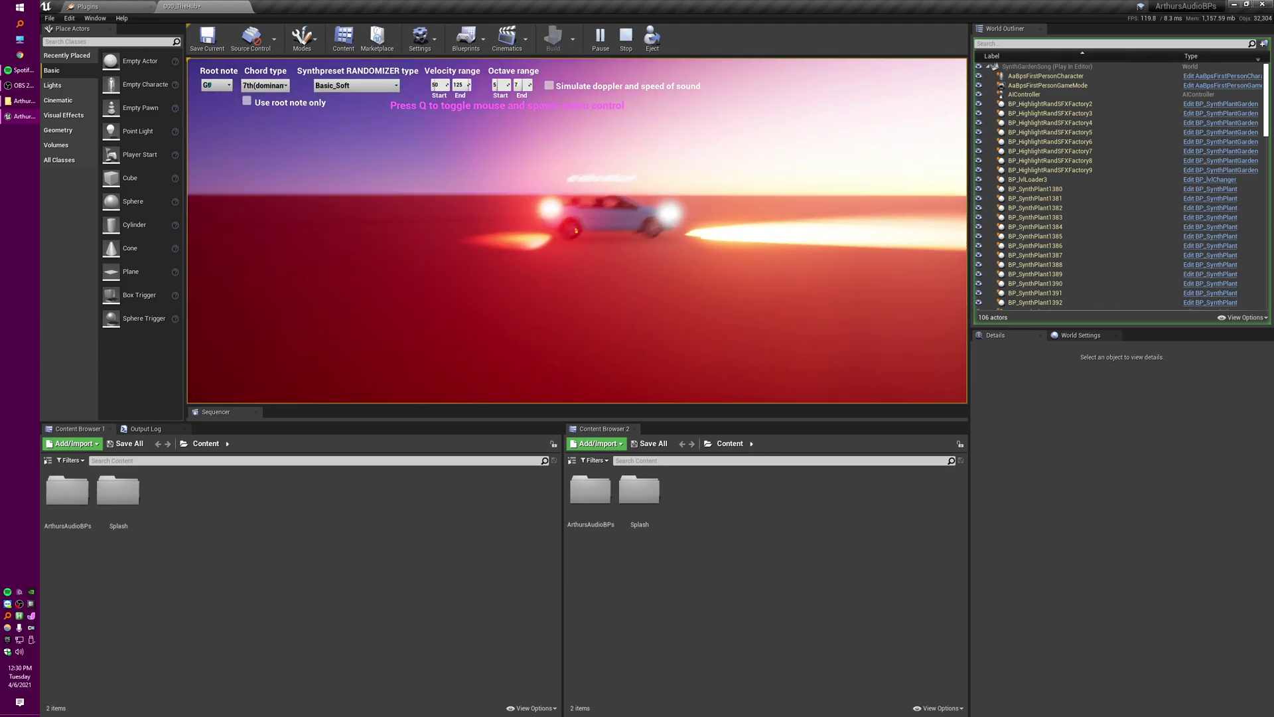
Set the root note to A, chord type to Minor and synth preset to Complex_Pad, and spawn a trail of synth plants.
key(q)
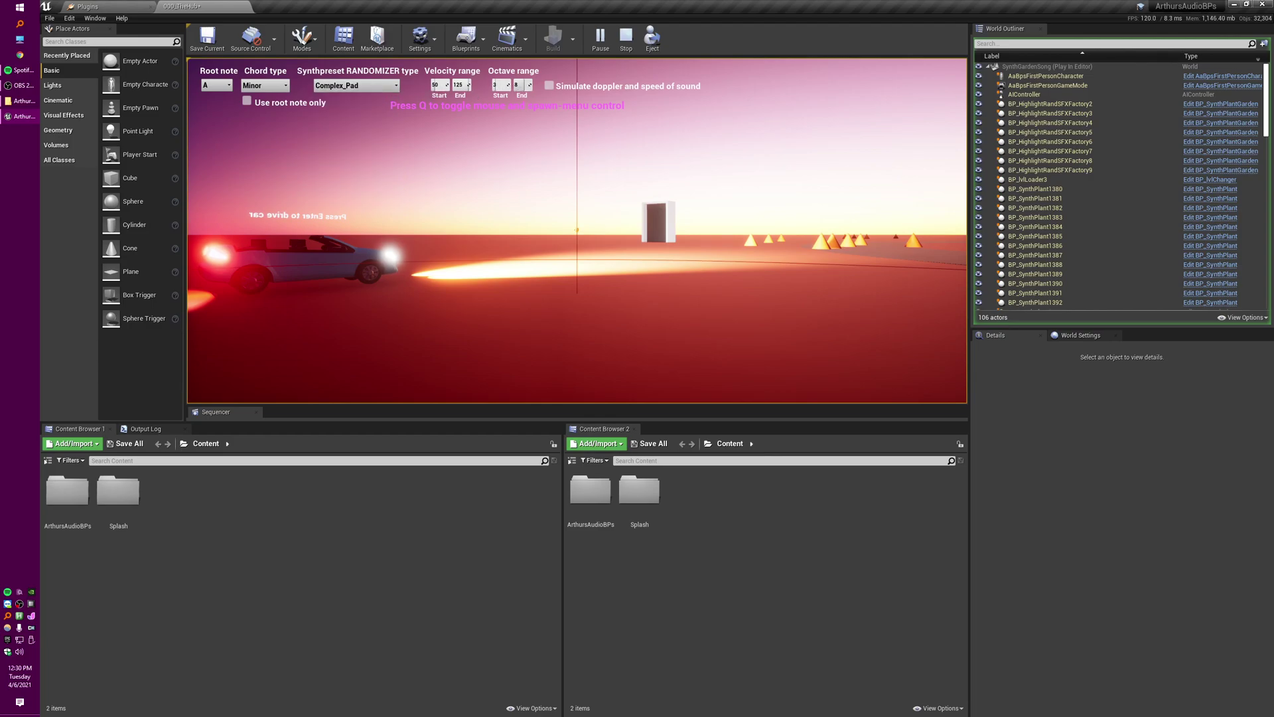
key(q)
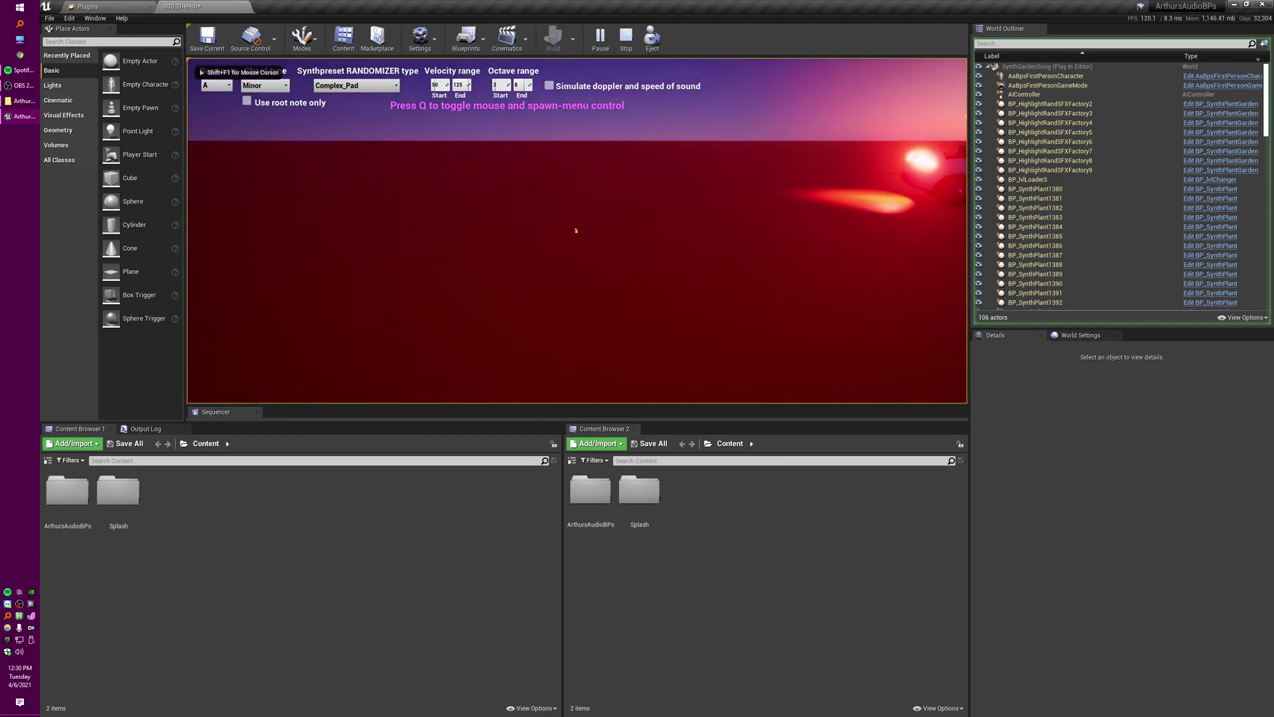
click(577, 230)
click(576, 230)
click(577, 230)
click(576, 230)
click(577, 230)
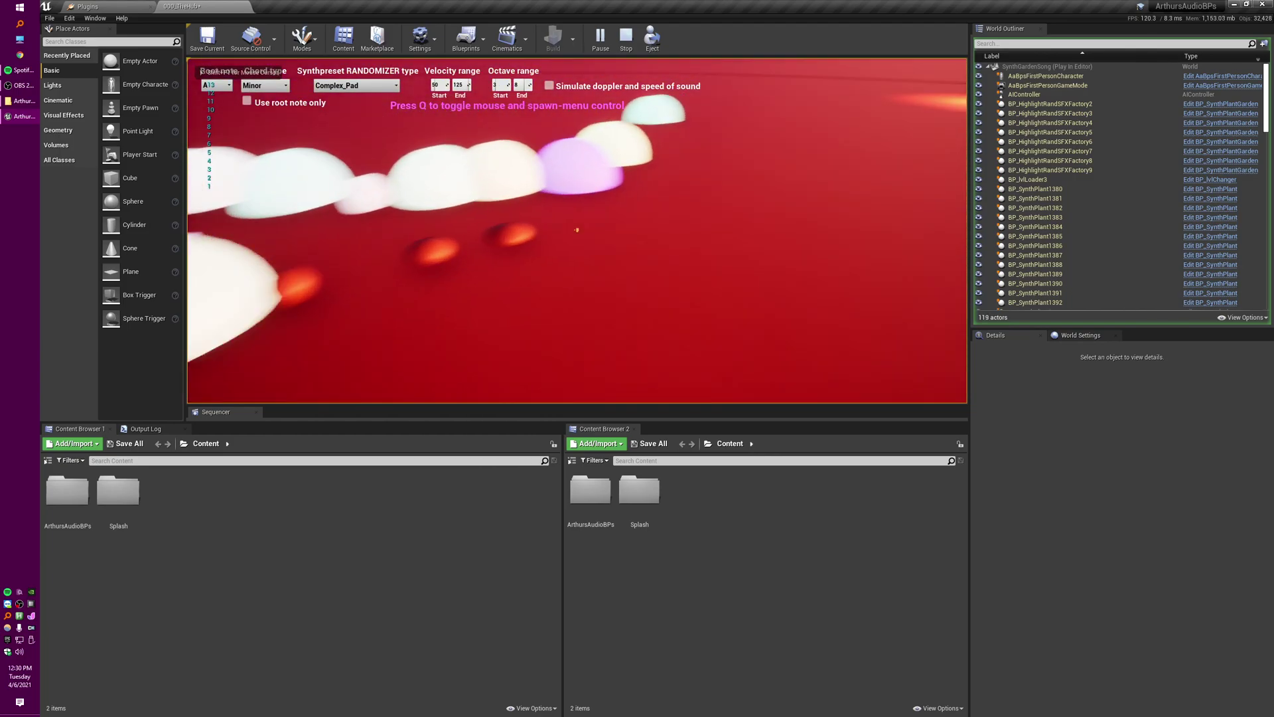
click(577, 231)
click(577, 230)
click(577, 230)
click(576, 230)
key(w)
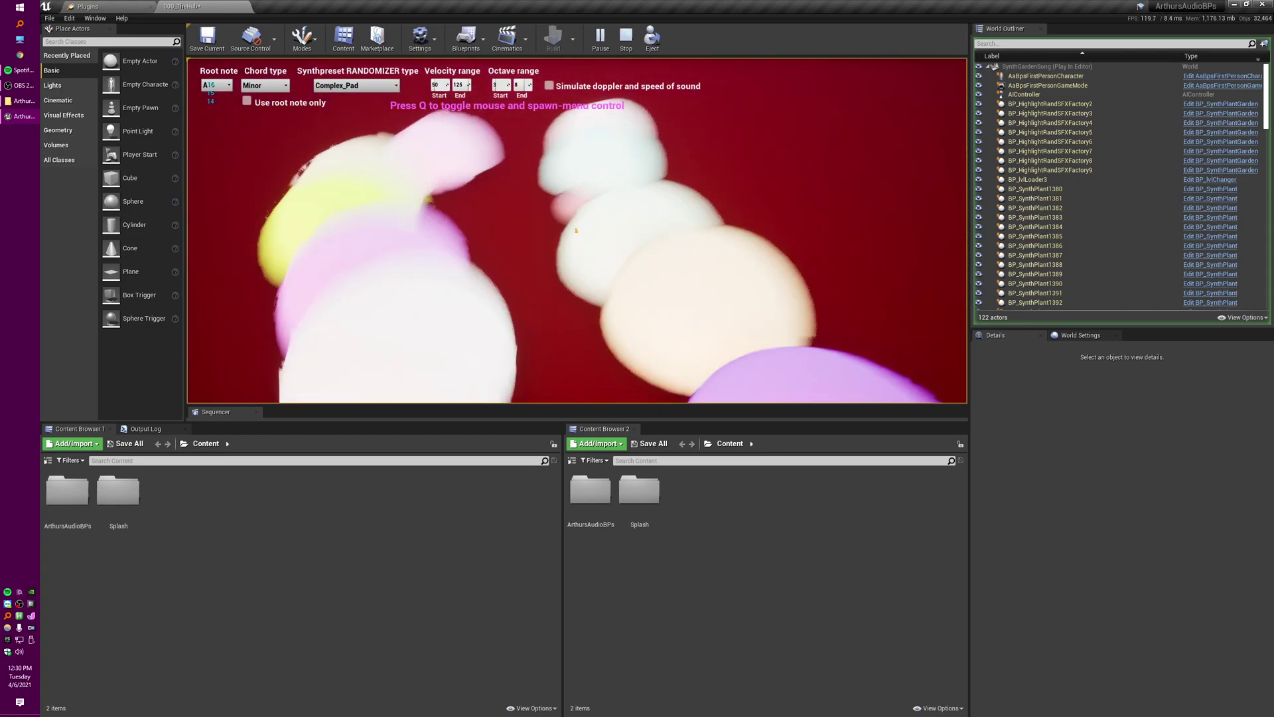
Remove the spawned Complex_Pad plants and set the synth preset to Basic_Basic.
right_click(576, 231)
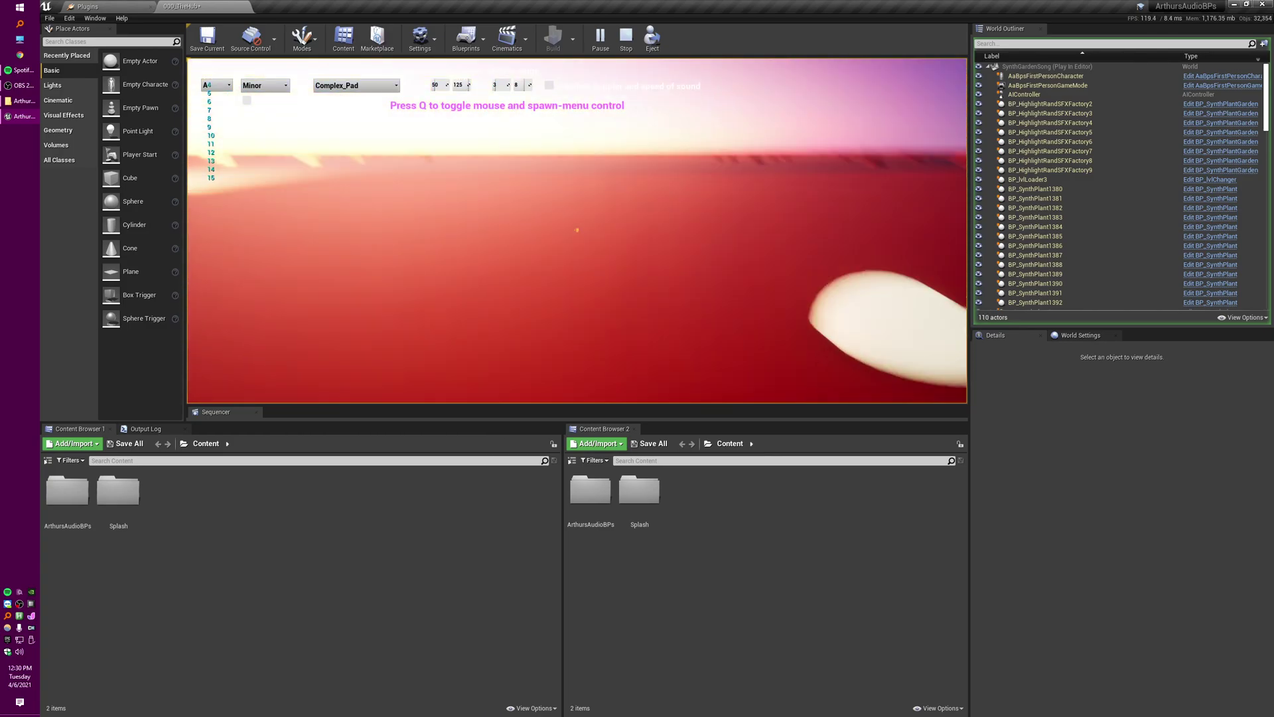
key(q)
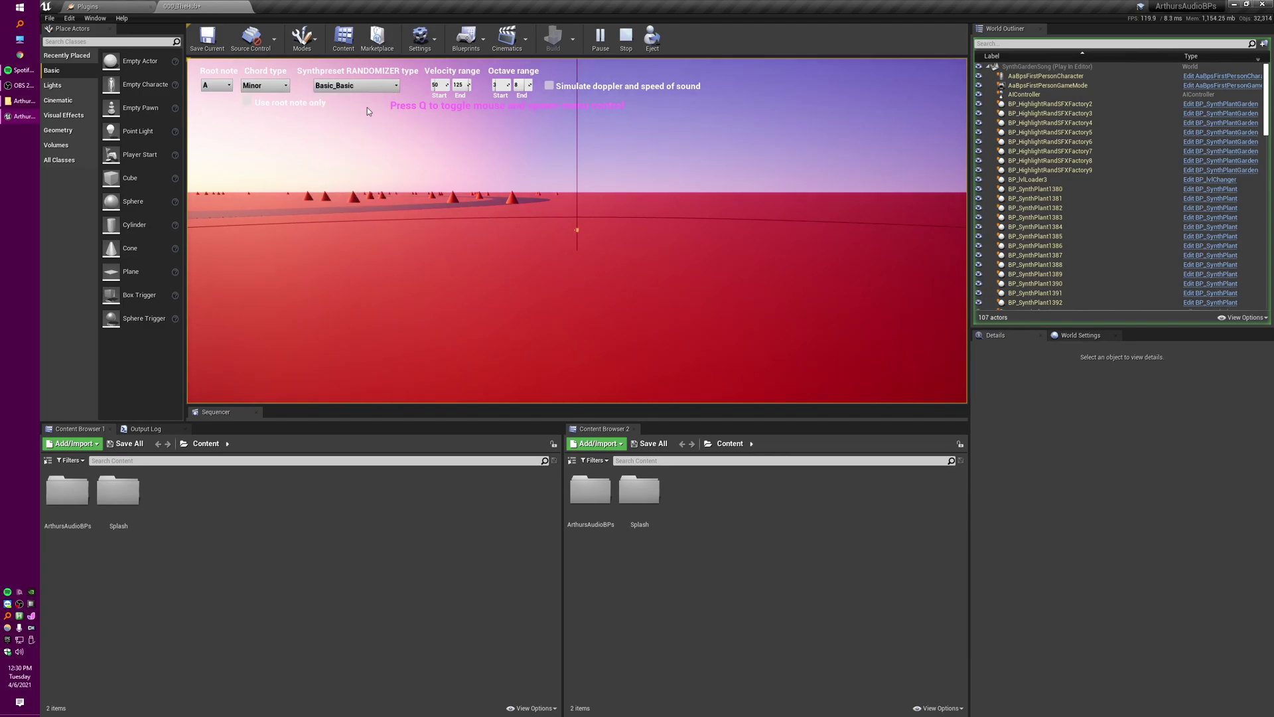
key(q)
Spawn a rapid series of Basic_Basic synth plants across the red ground.
scroll(577, 230, up, 9)
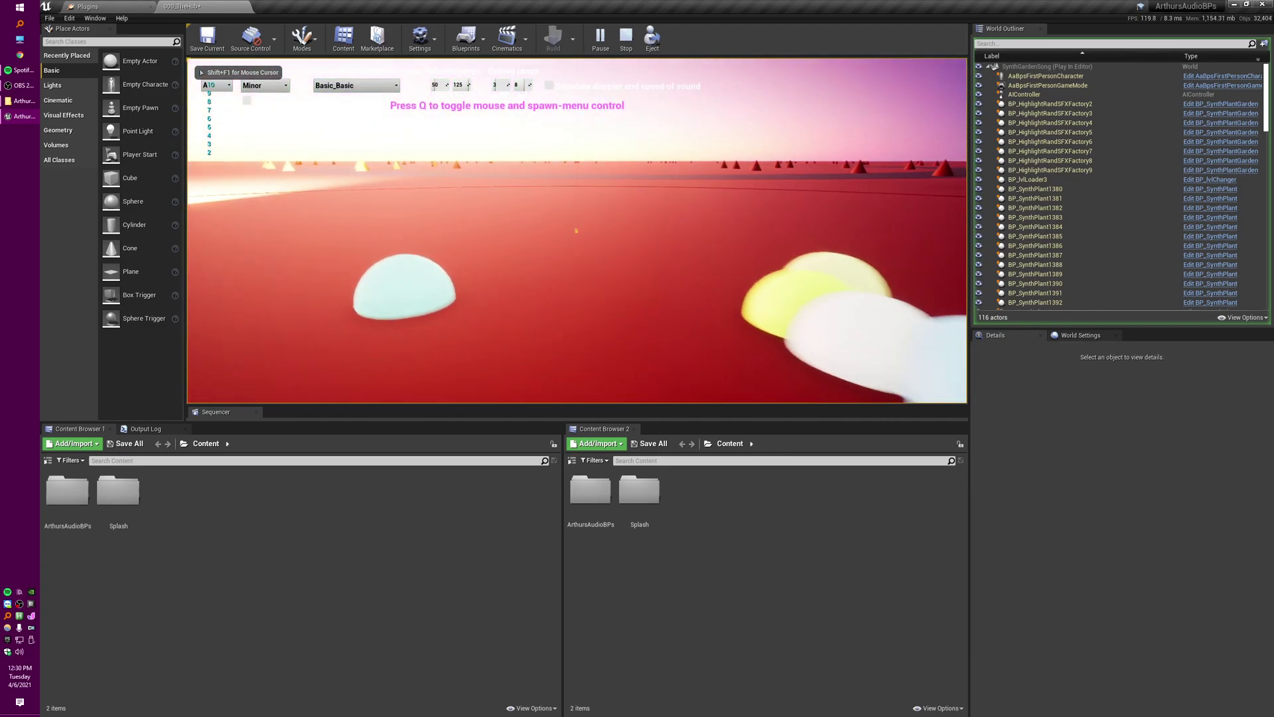
scroll(577, 230, up, 3)
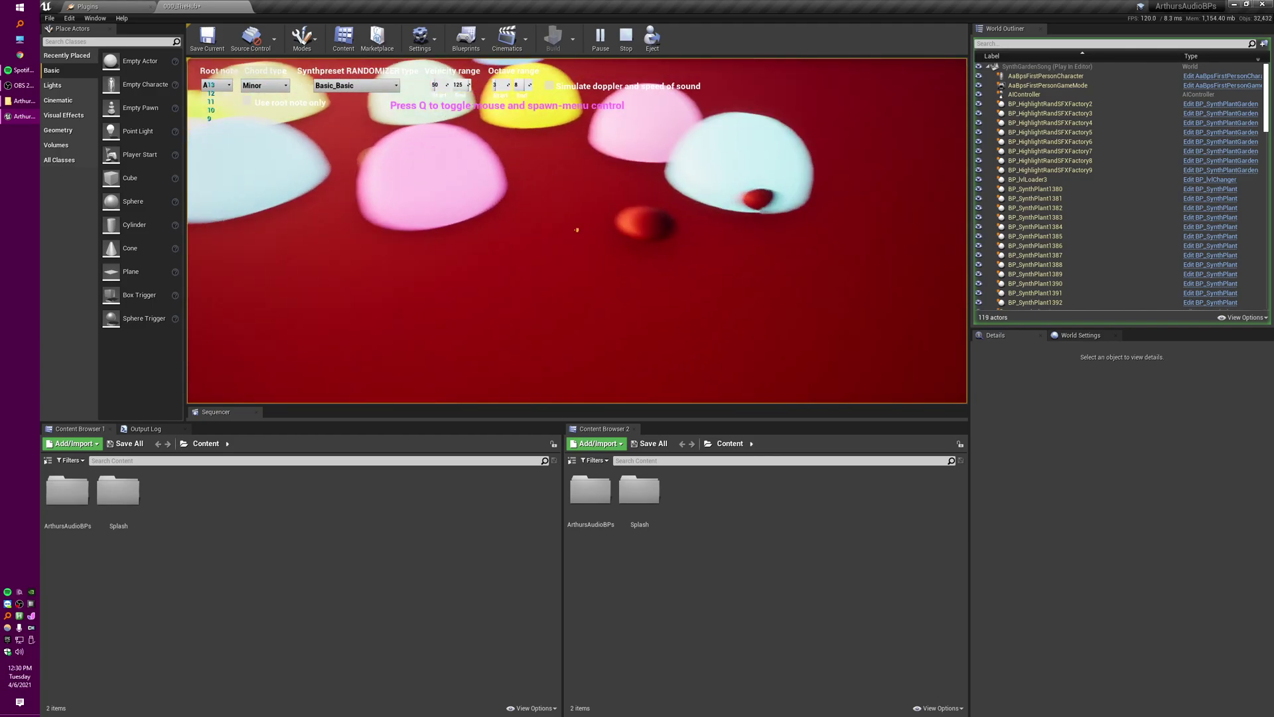
scroll(577, 230, up, 2)
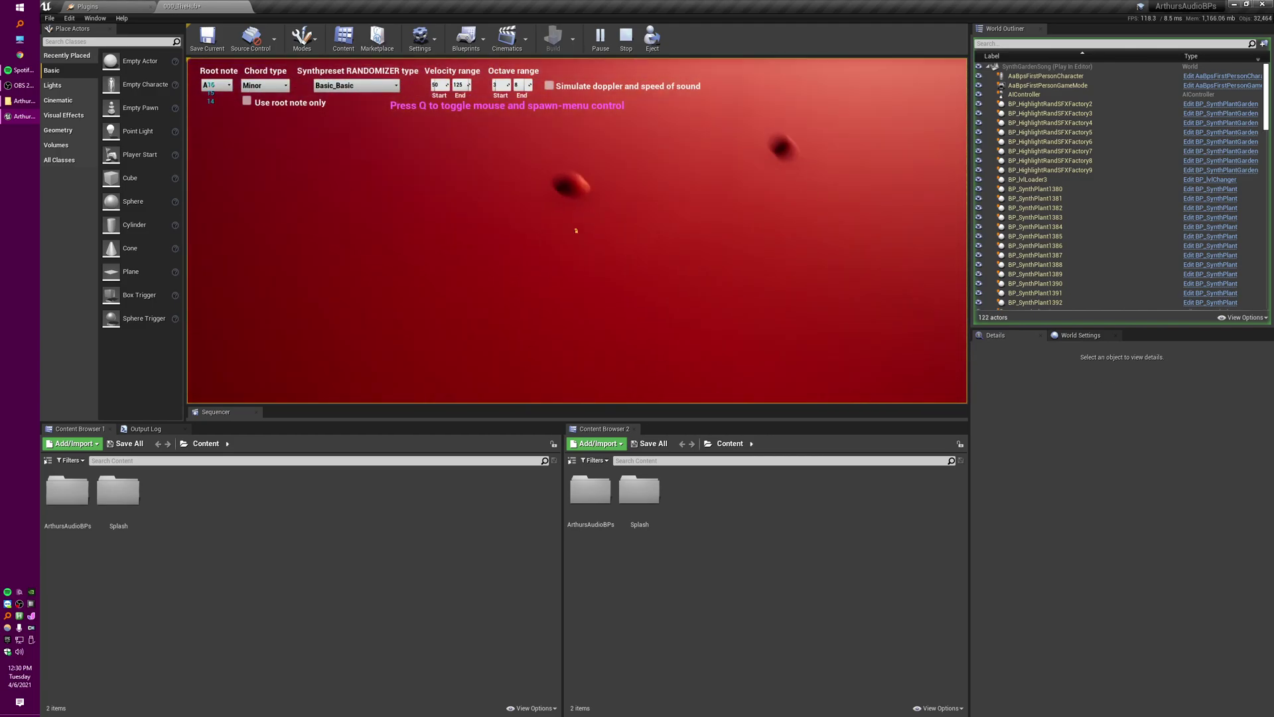
Spawn a few more Basic_Basic plants, and remove the Basic_Basic synth plants from the red ground.
scroll(577, 230, up, 5)
scroll(577, 230, down, 7)
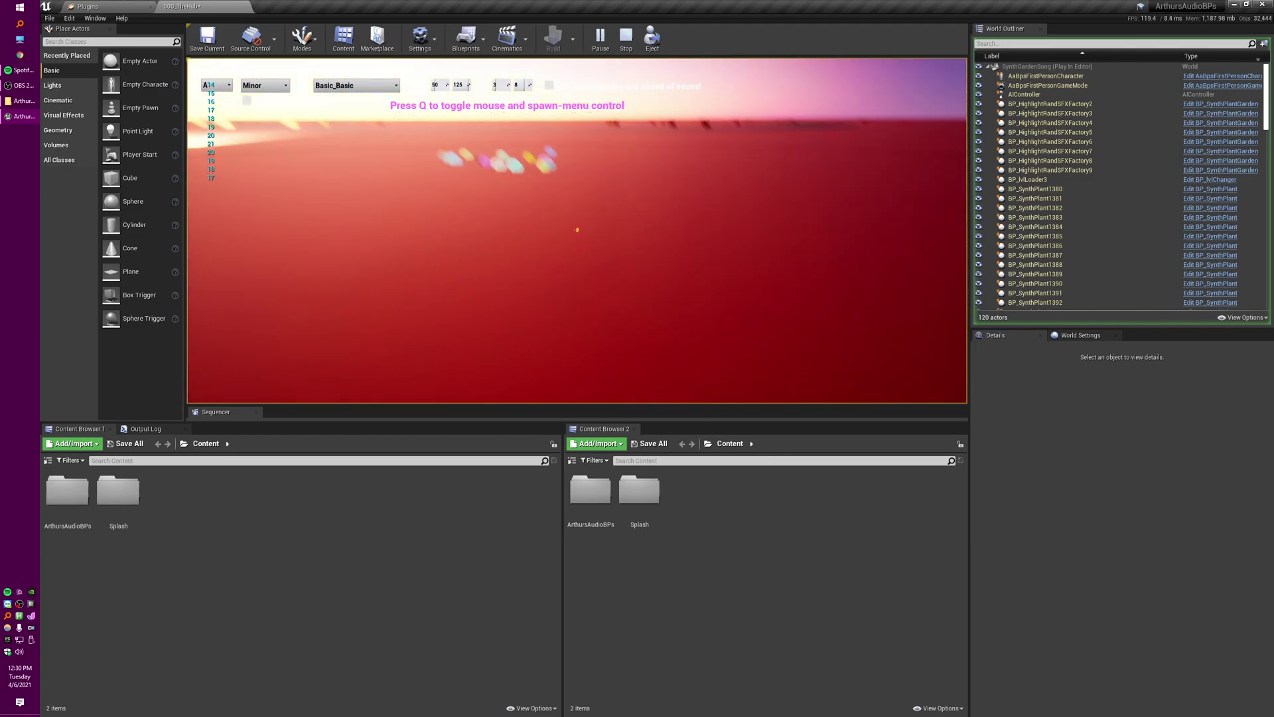
scroll(577, 230, down, 13)
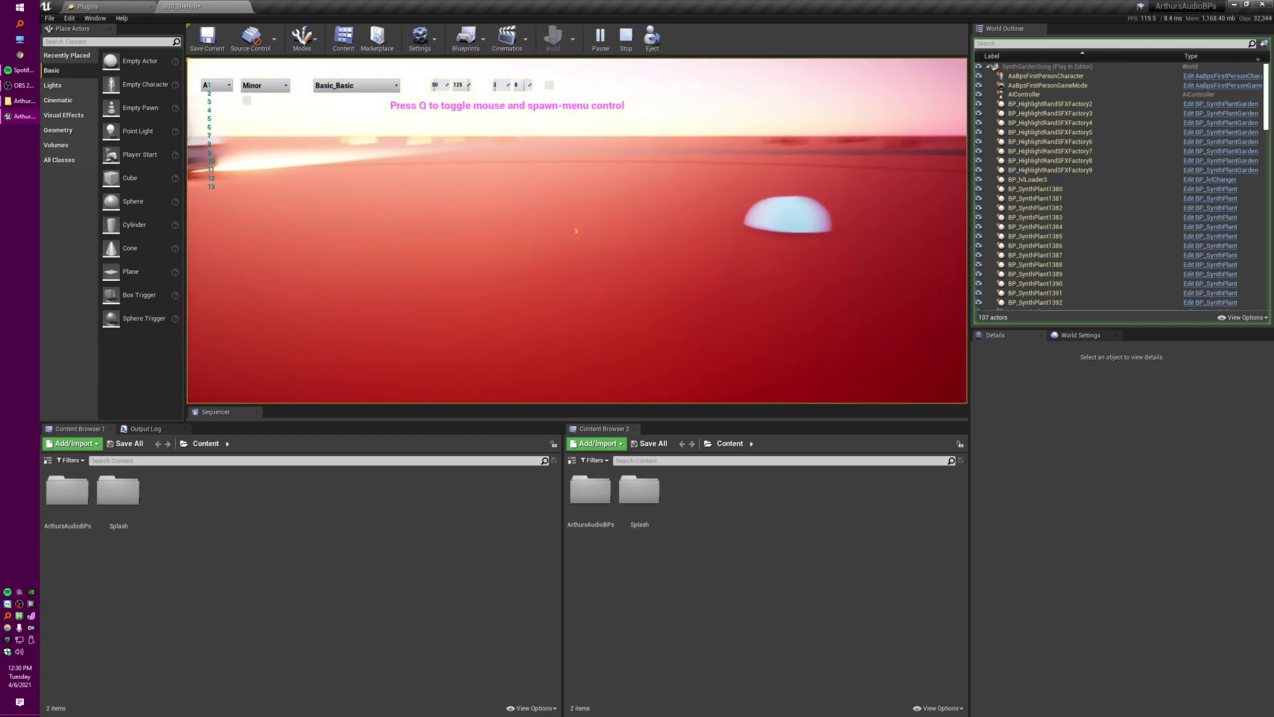
scroll(576, 230, down, 1)
Set the synth preset to Basic_ConsistentPlain and spawn a large cluster of synth plants on the red ground.
key(q)
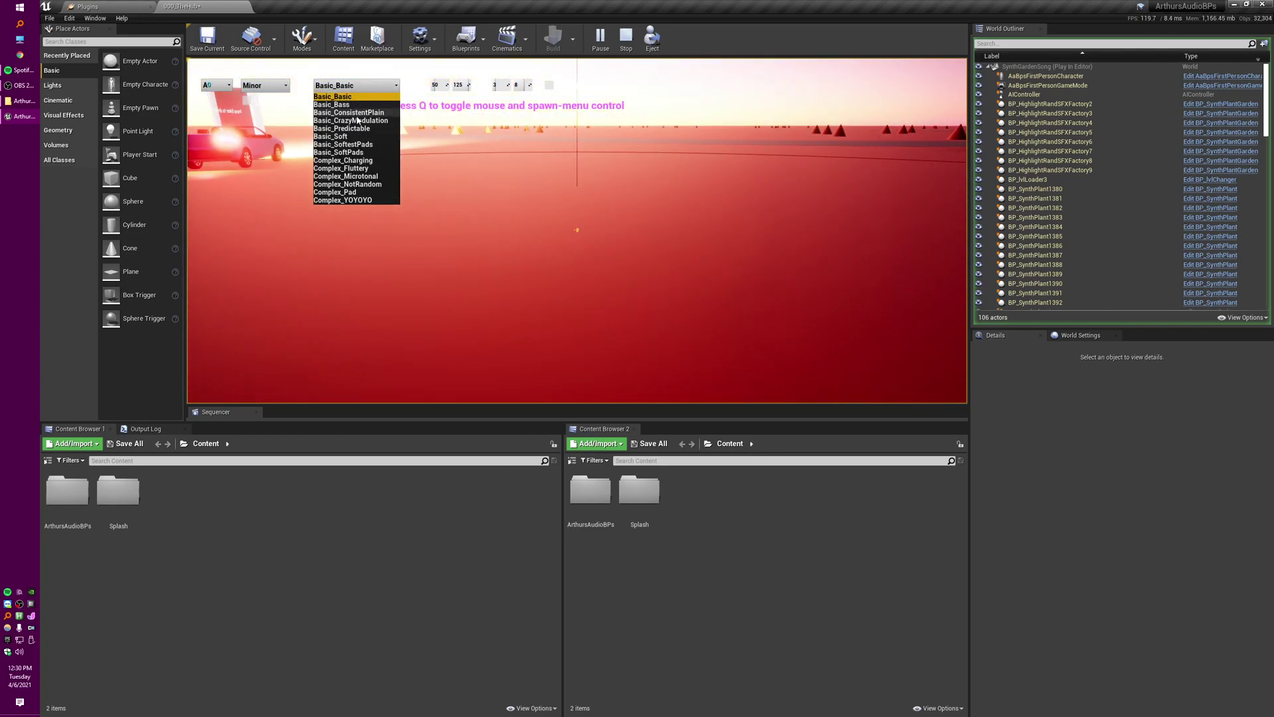
scroll(575, 231, up, 13)
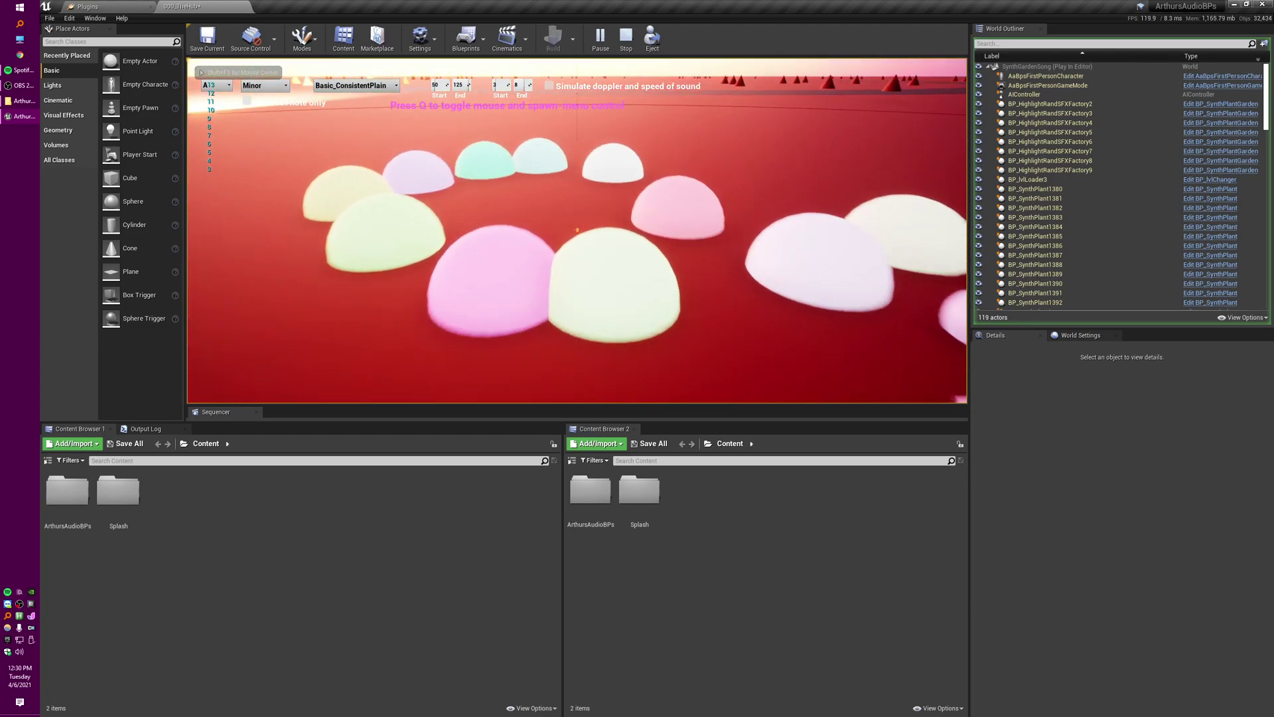
scroll(576, 230, up, 10)
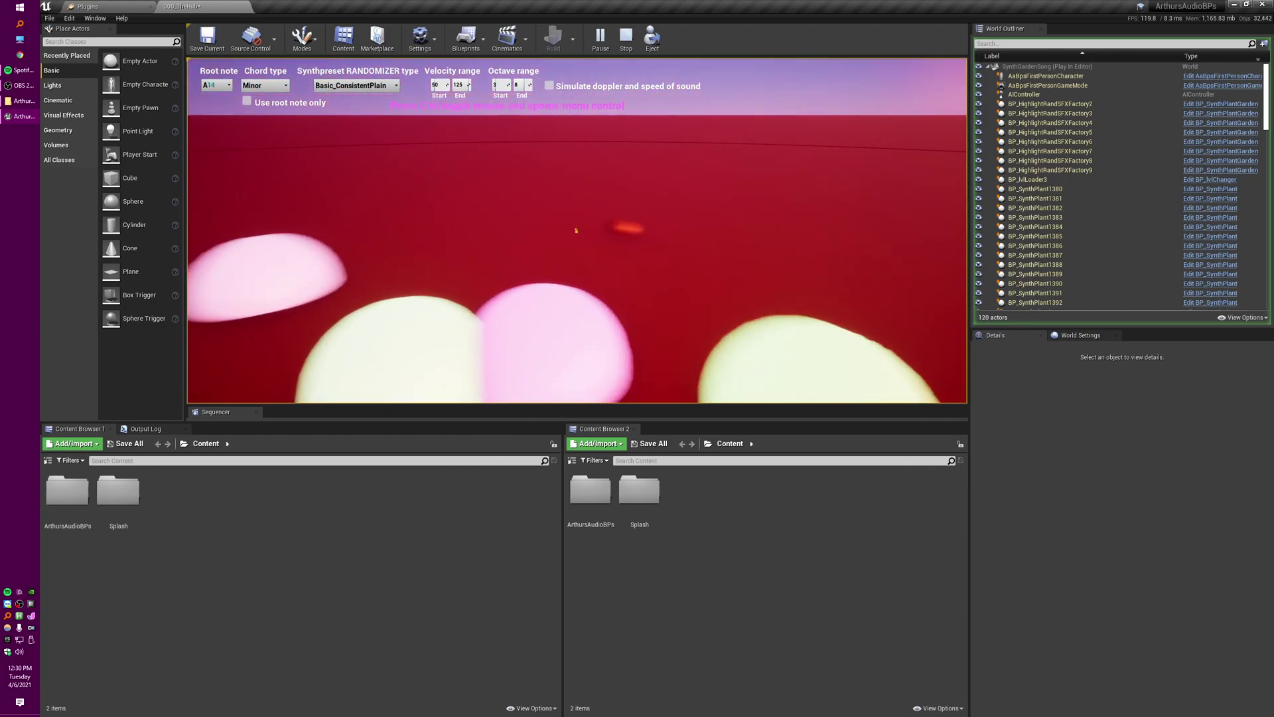
scroll(576, 231, up, 17)
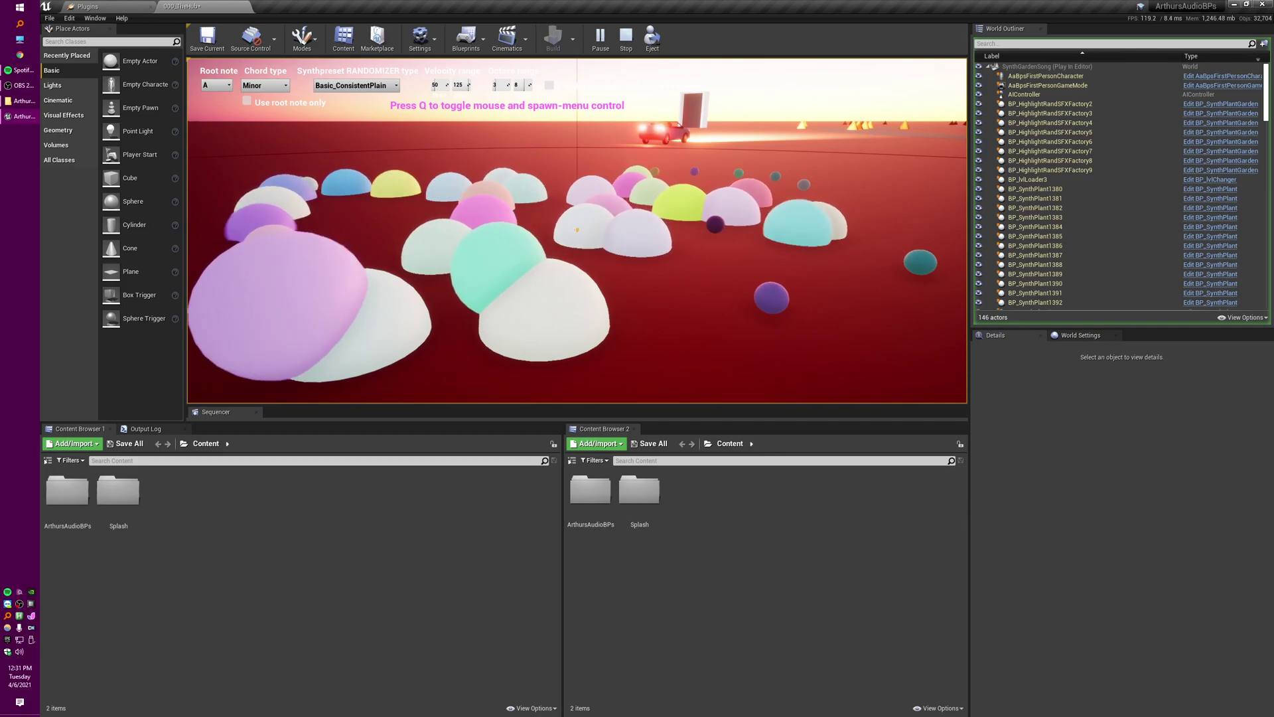
Walk away from the Basic_ConsistentPlain plants and back past them to examine how they behave at different distances.
key(s)
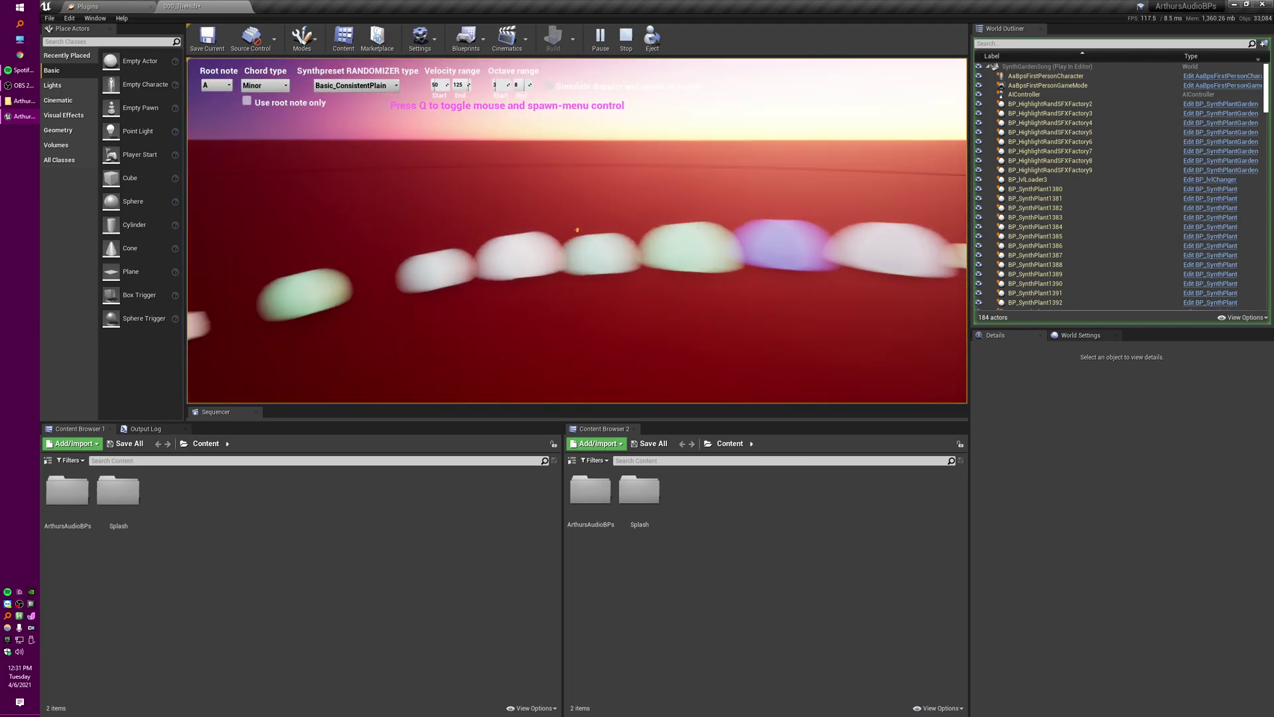
key(w)
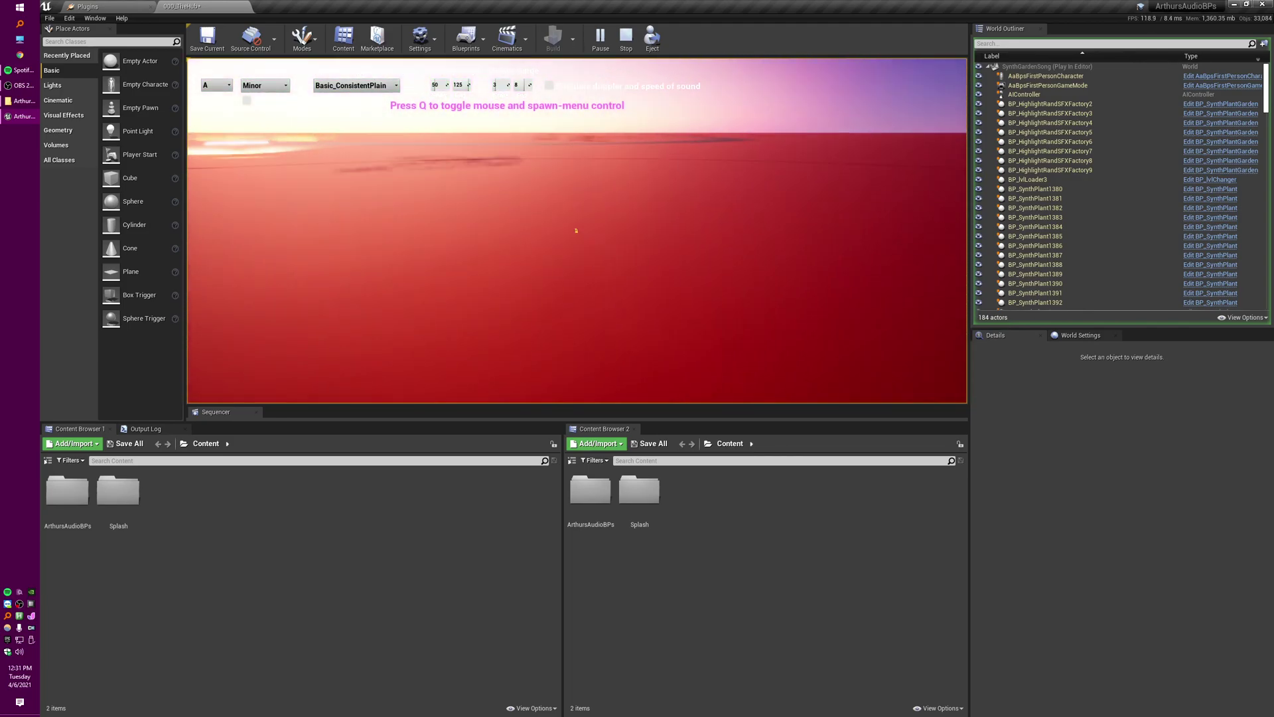
key(w)
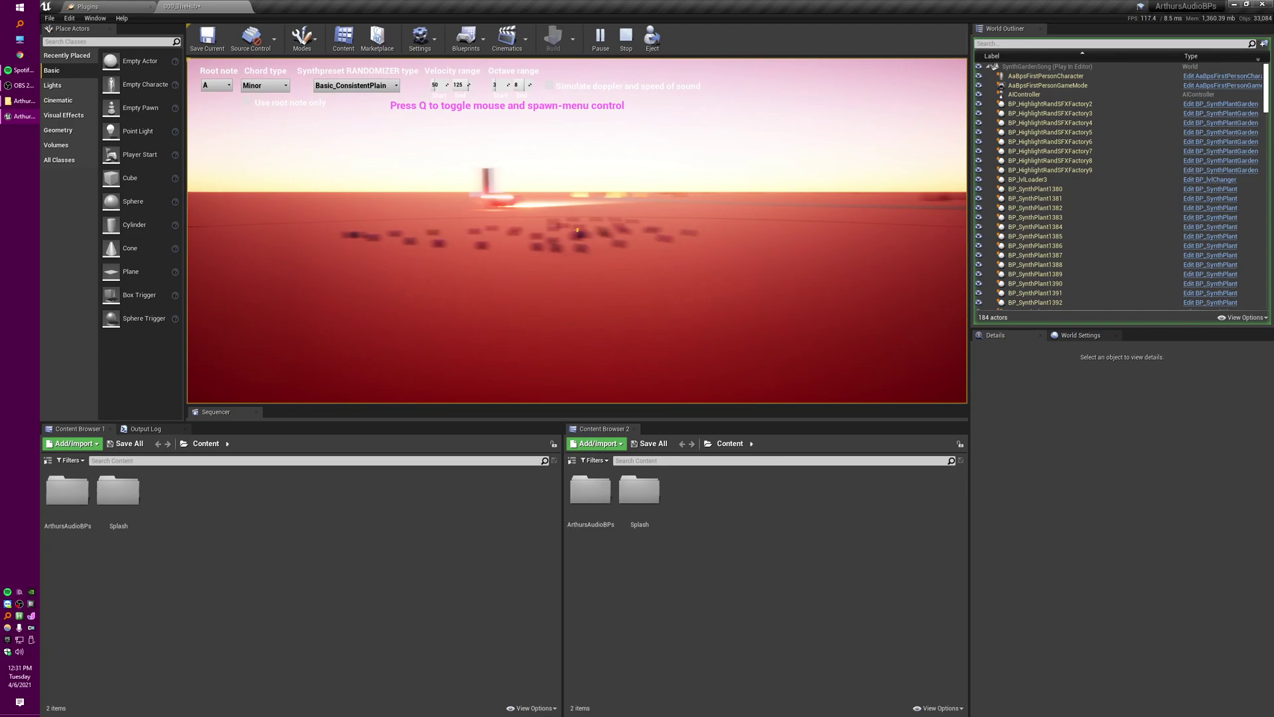
key(w)
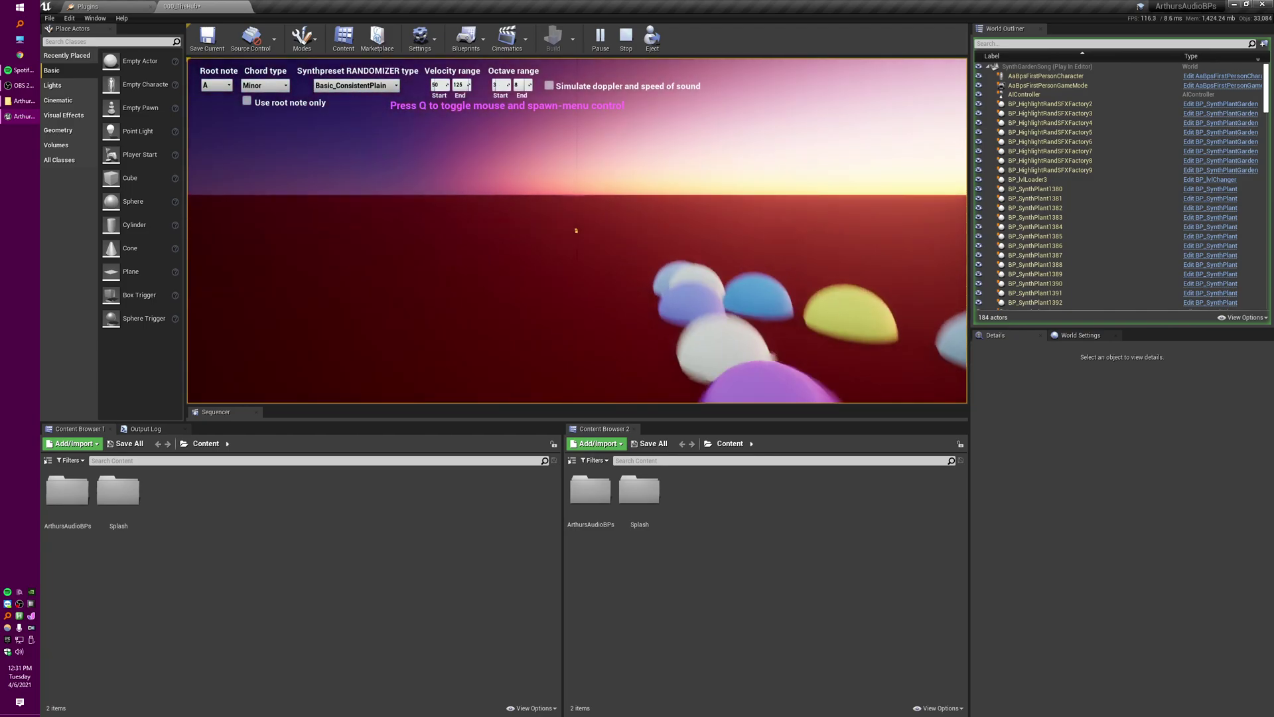
key(w)
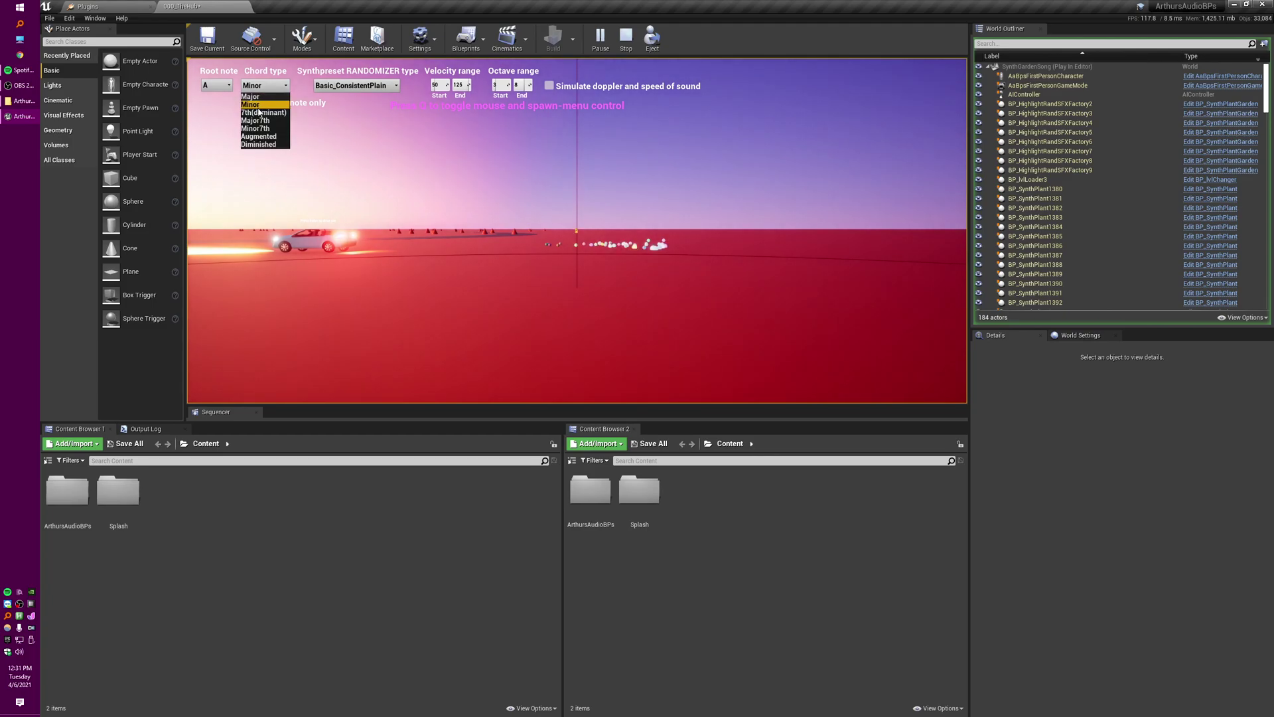
Set the chord type to Major and spawn a row of Basic_ConsistentPlain synth plants.
click(295, 120)
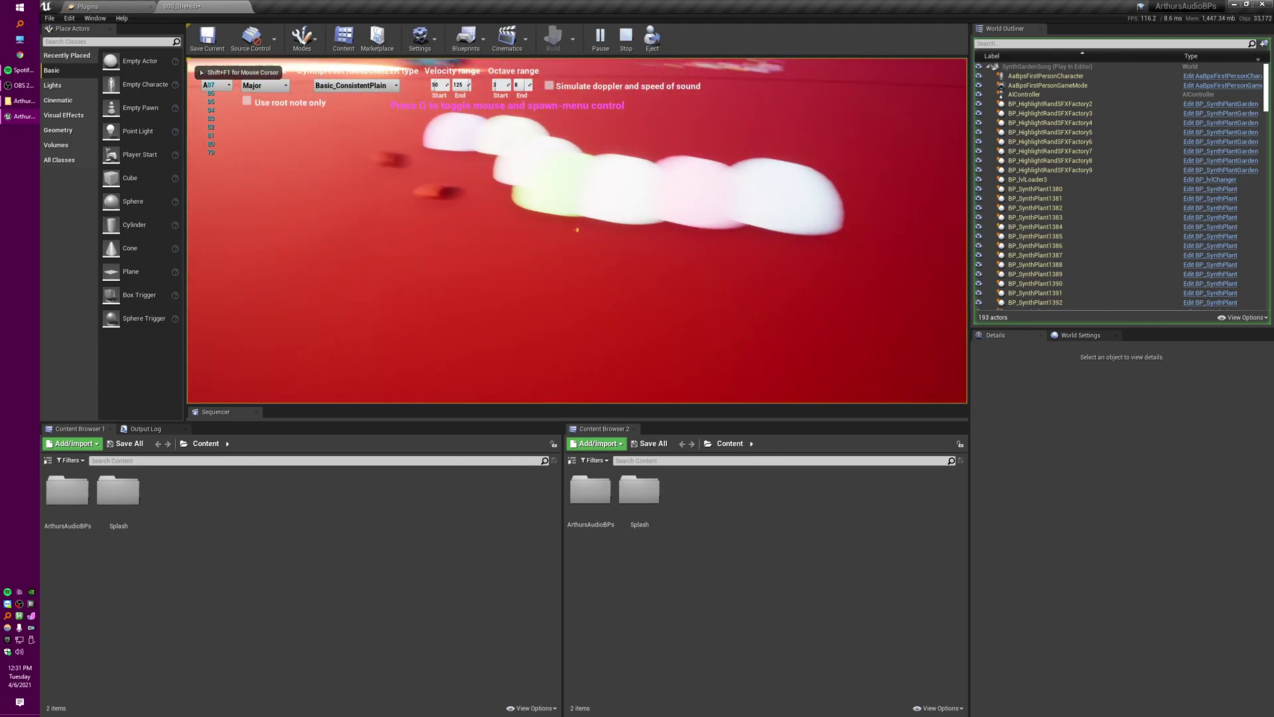
key(w)
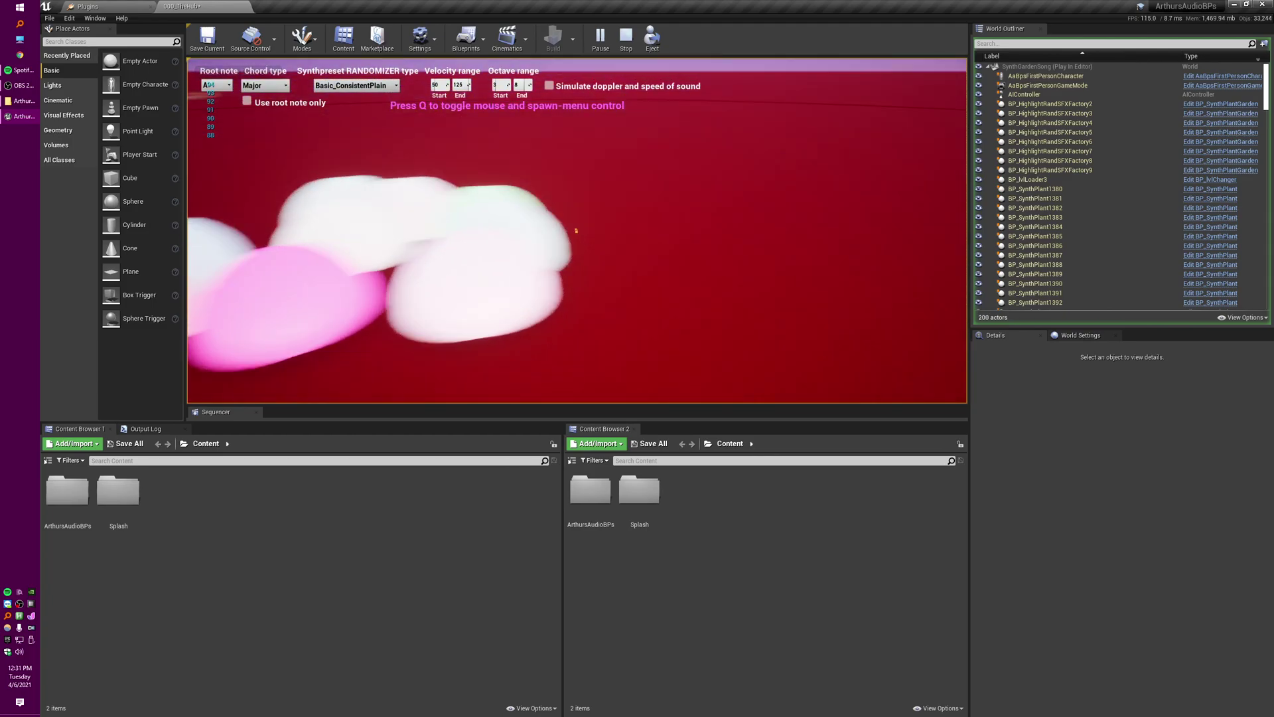
click(575, 231)
click(576, 230)
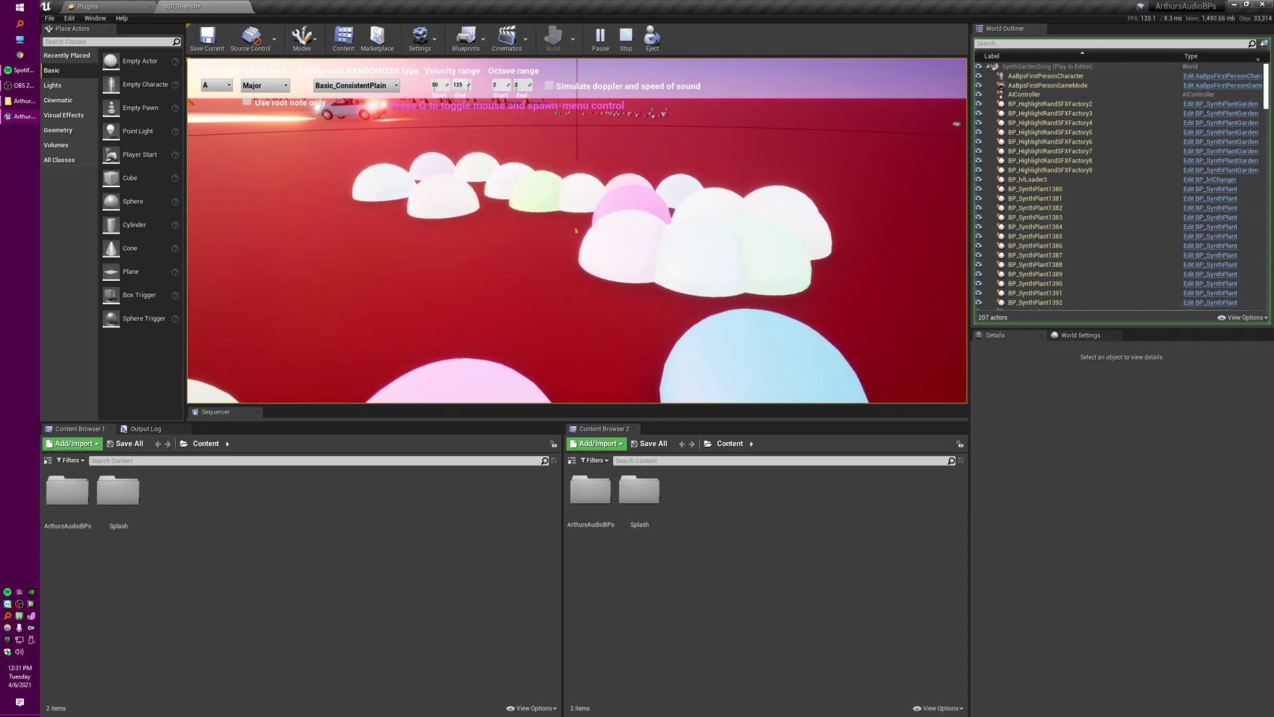
Spawn another group of Major Basic_ConsistentPlain plants on open ground, walk among them, and end the play session.
key(w)
key(s)
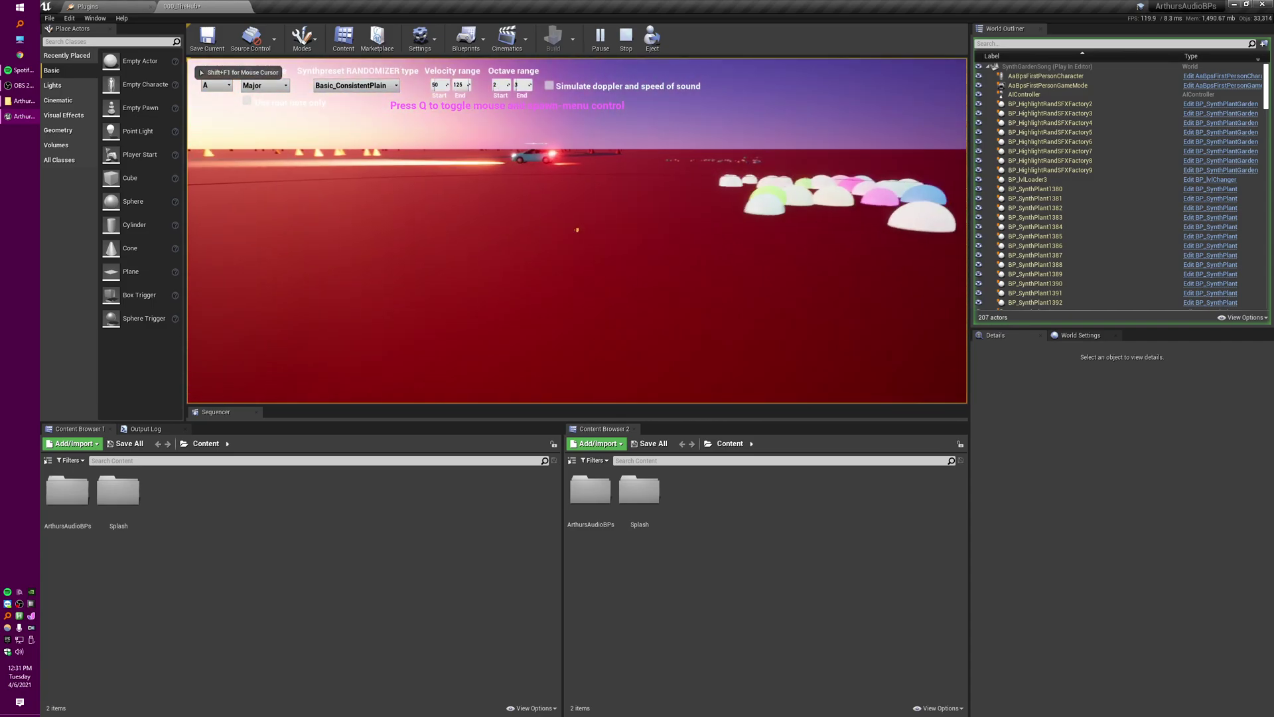
drag(577, 230, 576, 229)
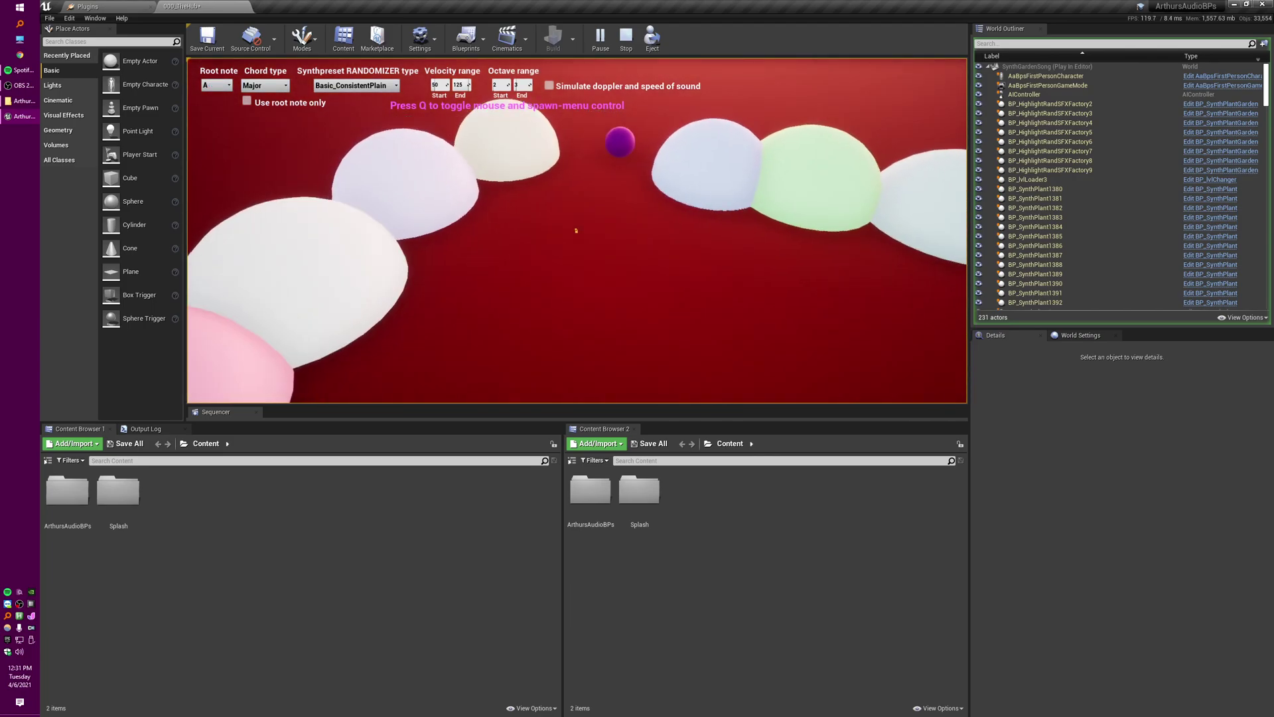
key(w)
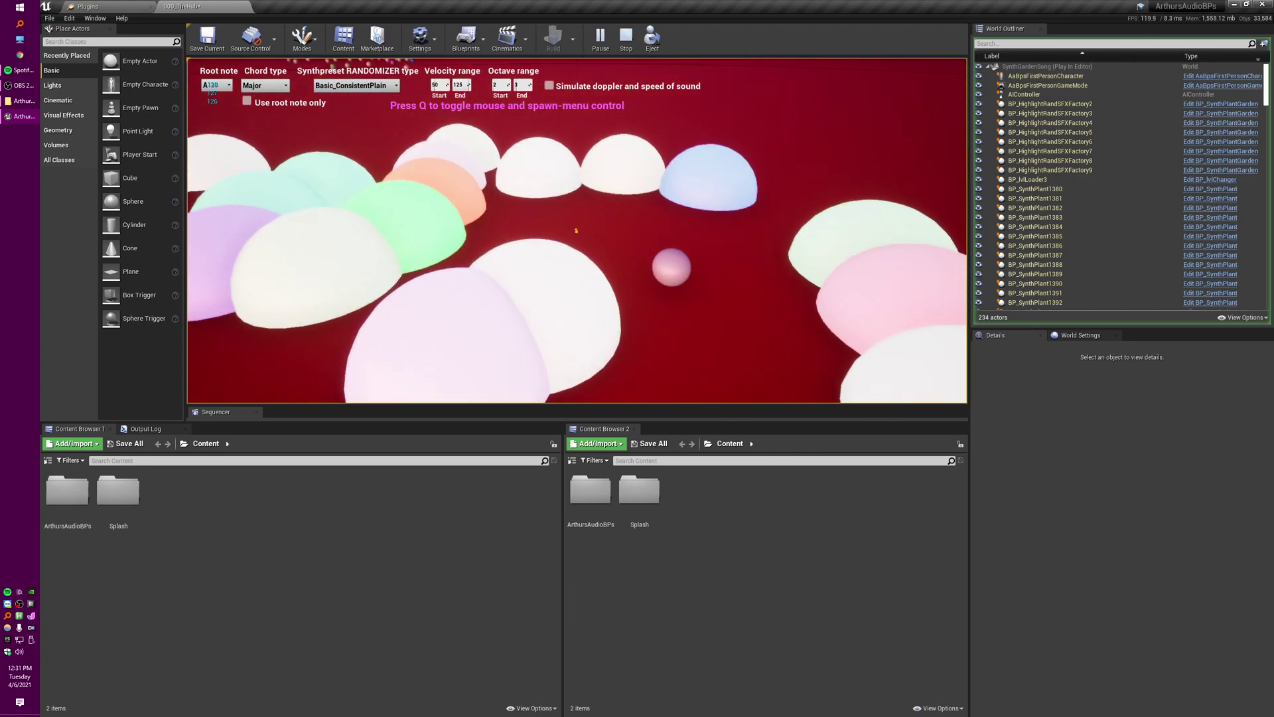
key(Escape)
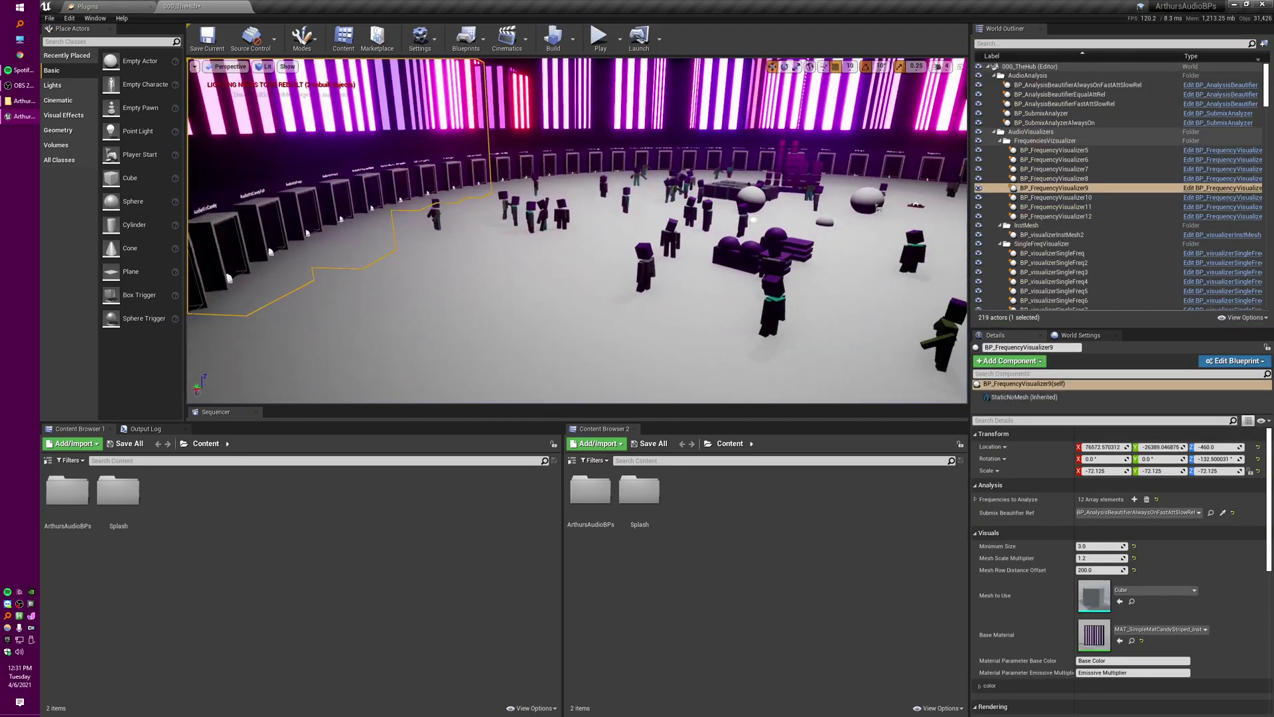
Fly around the 000_TheHub level in the editor viewport to examine the ring of level-changer doors.
key(s)
right_drag(617, 304, 625, 245)
key(Escape)
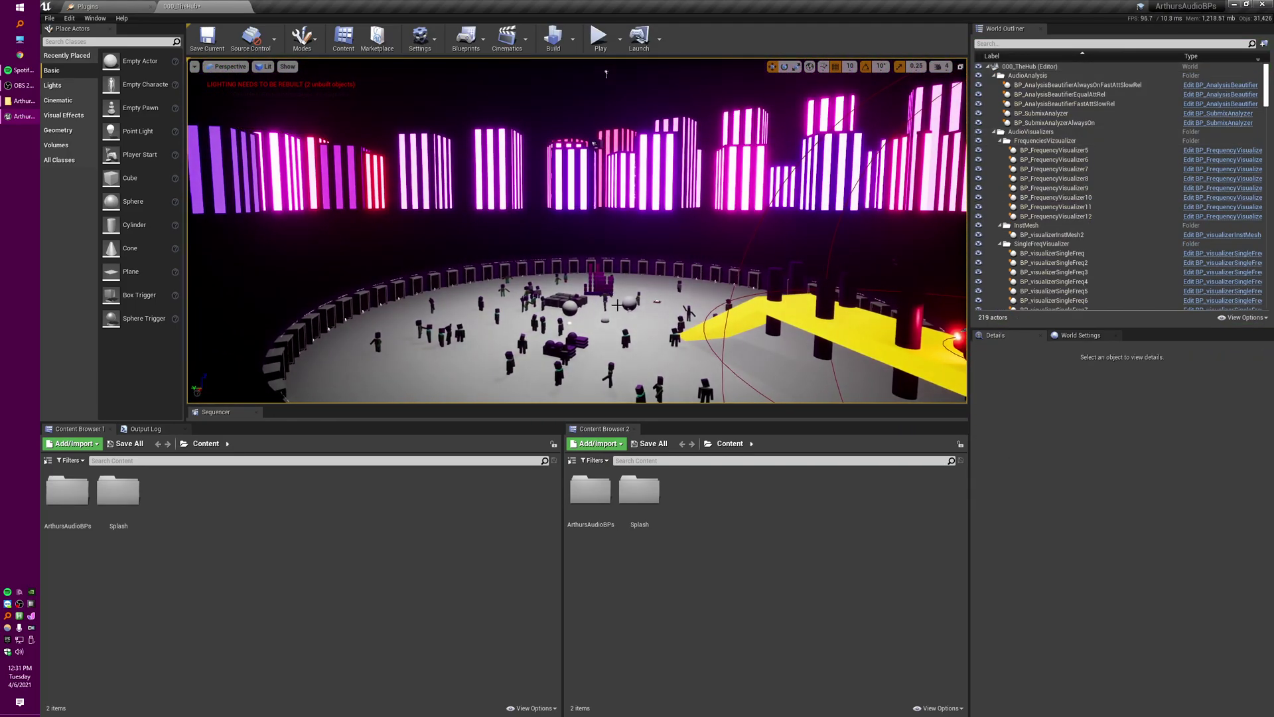
right_drag(617, 304, 657, 312)
key(w)
key(s)
key(w)
key(s)
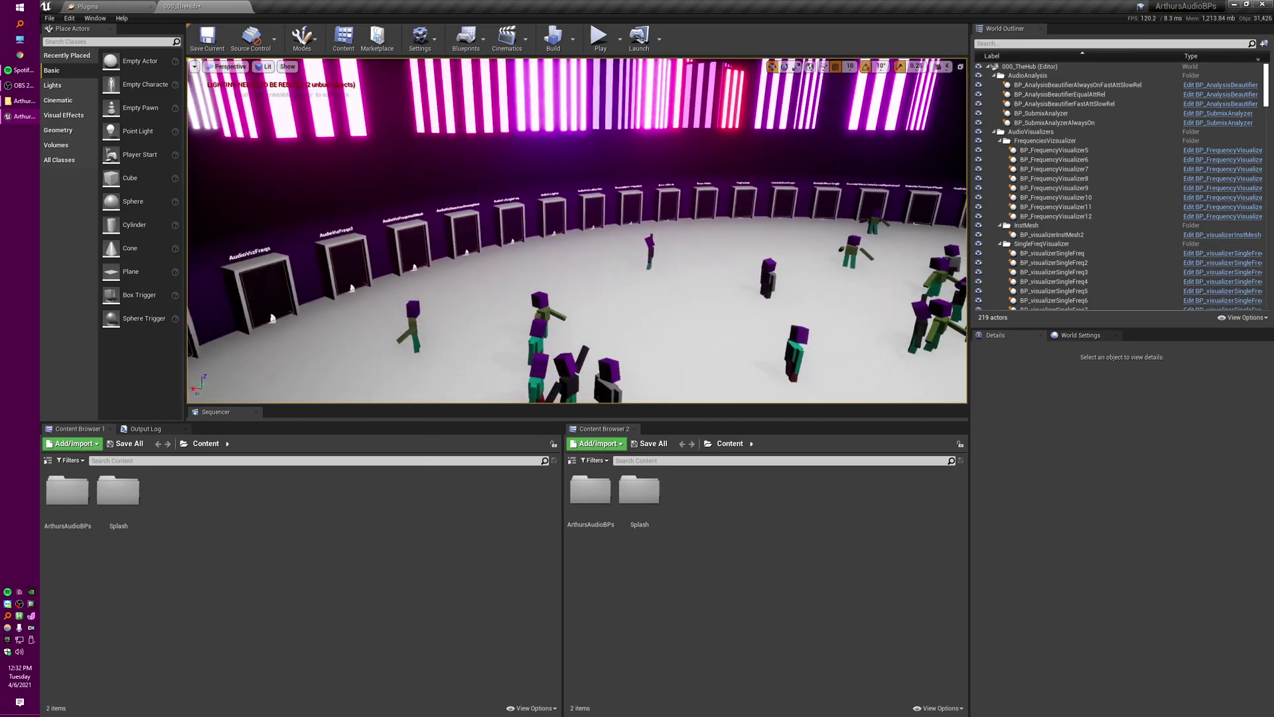
Select the BP_lvlChangerFactory2AutoPopulate actor that generates the hub's ring of doors.
click(1076, 182)
right_drag(566, 143, 744, 212)
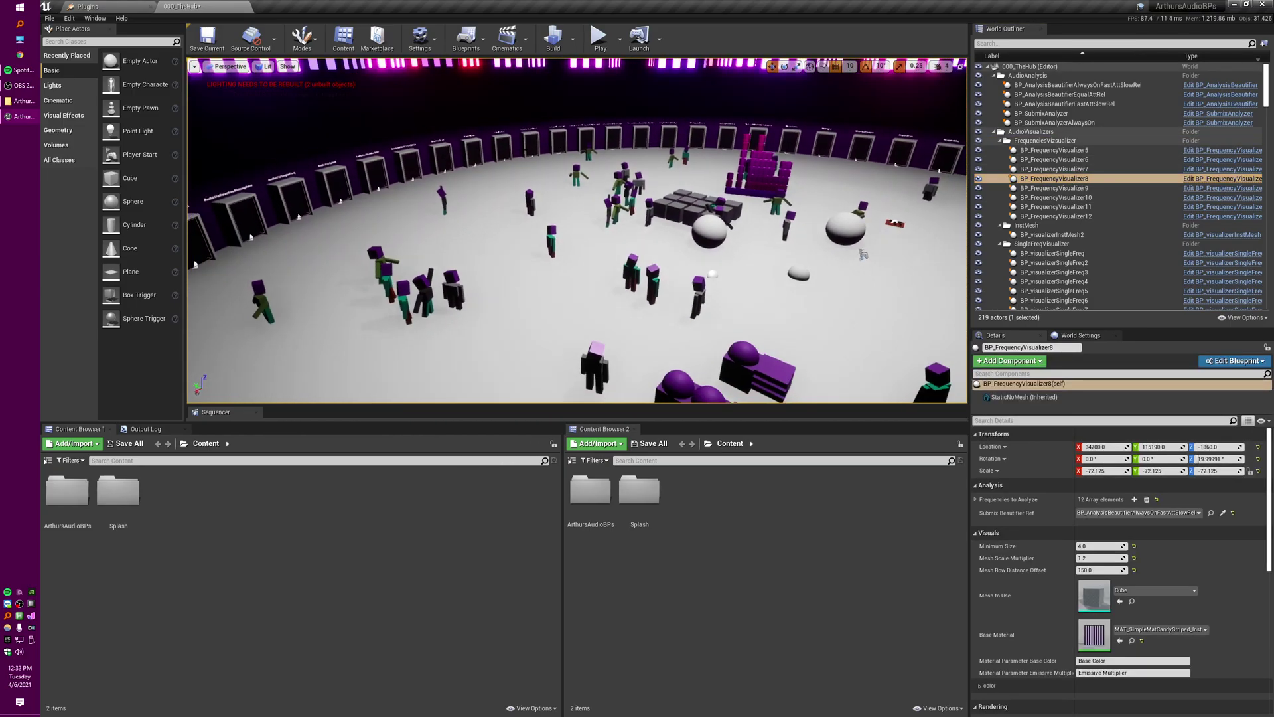
click(566, 142)
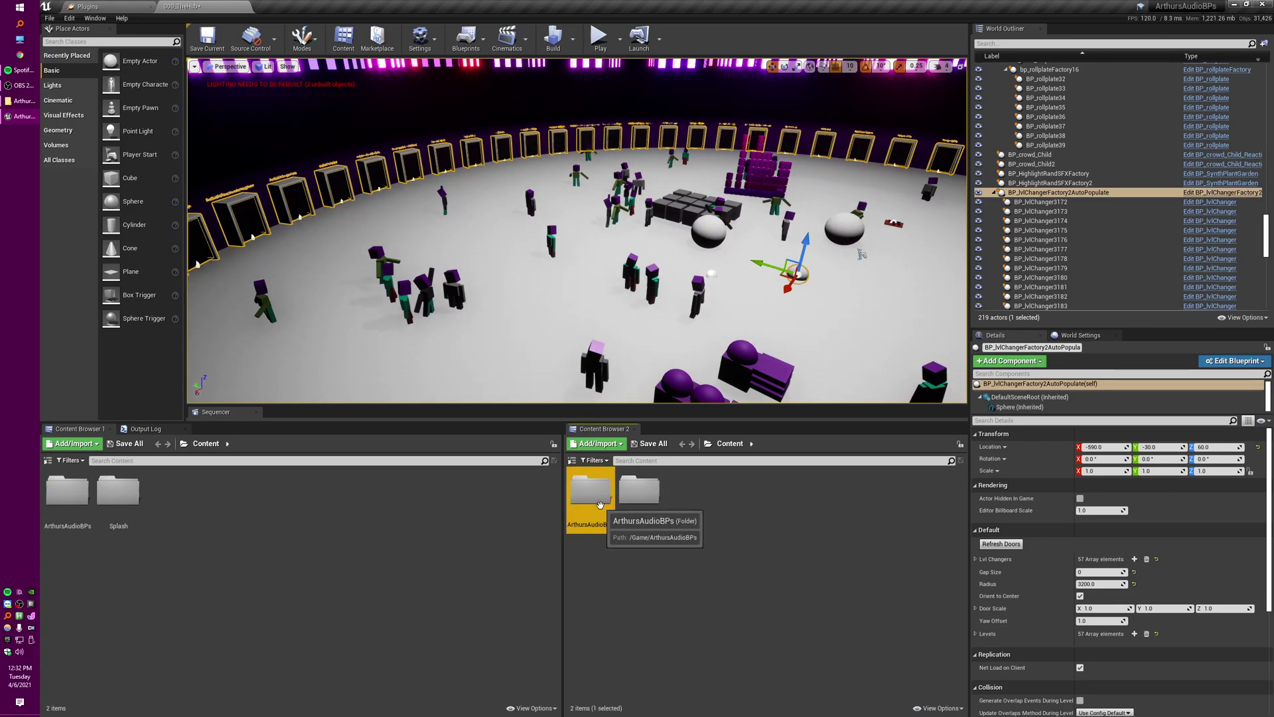
Show the folder tree in the second content browser and open the ArthursAudioBPs > Maps > Examples folder.
click(570, 460)
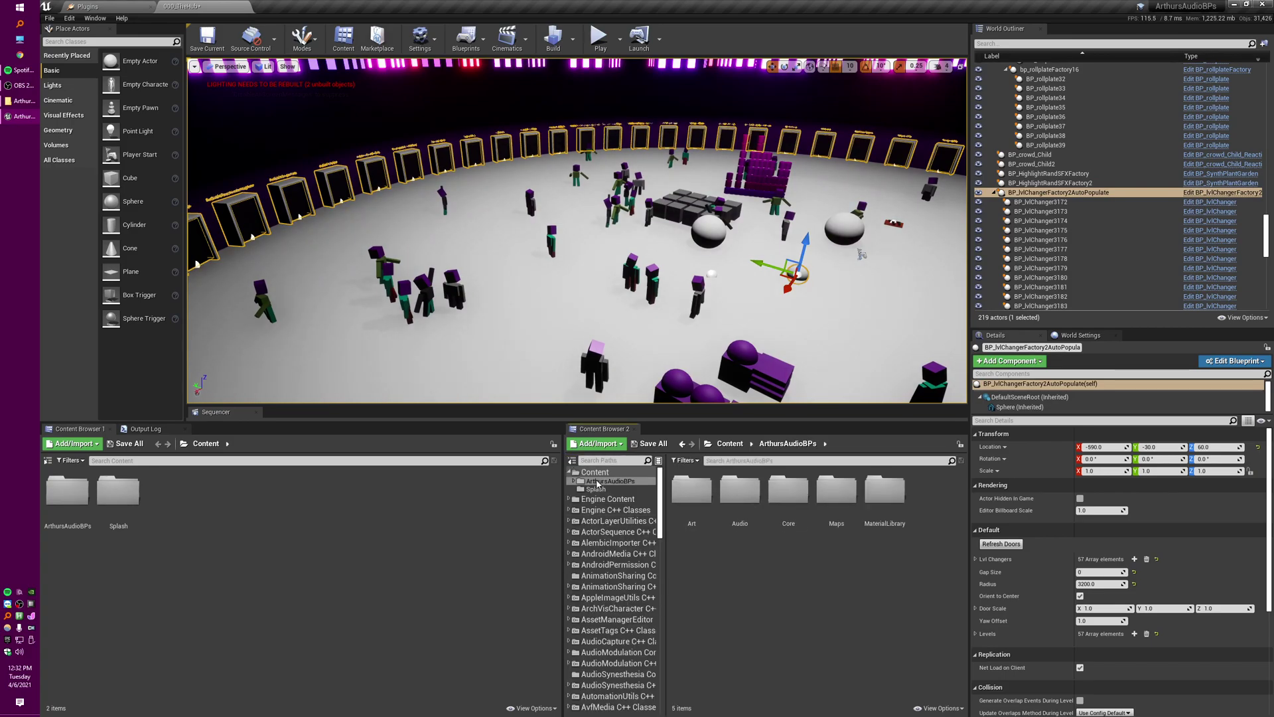
double_click(696, 494)
double_click(847, 495)
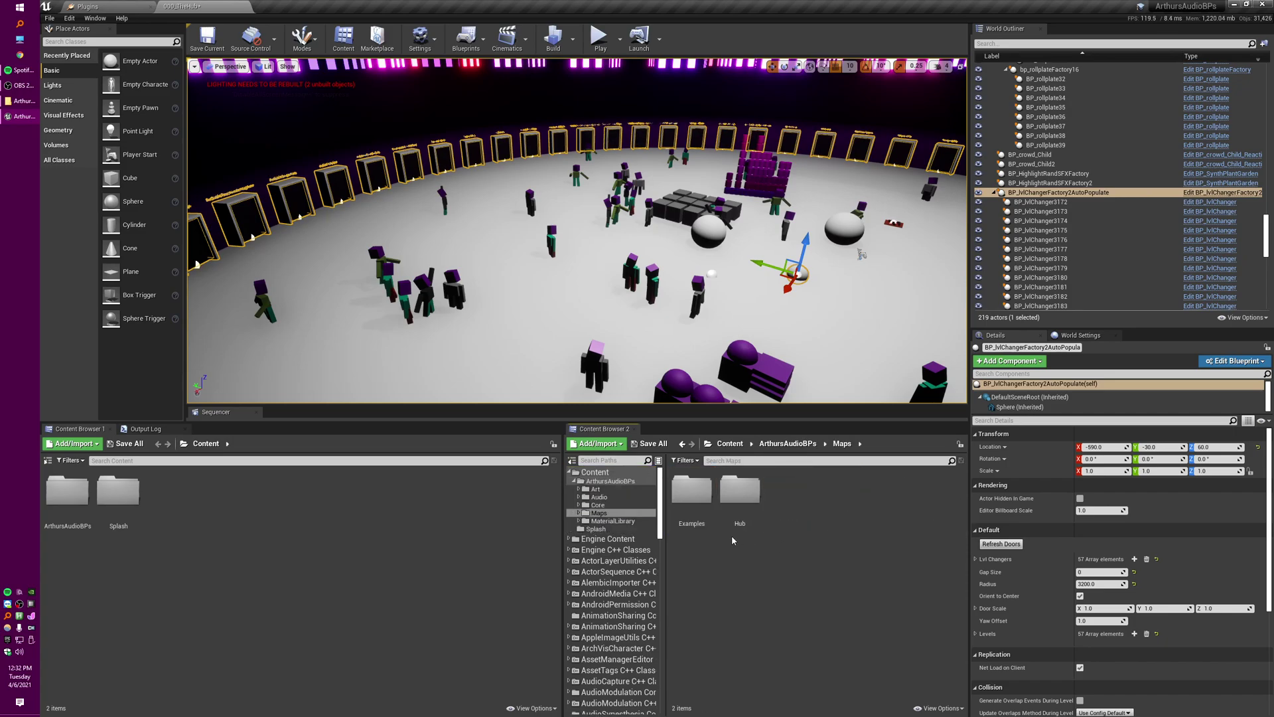
double_click(750, 498)
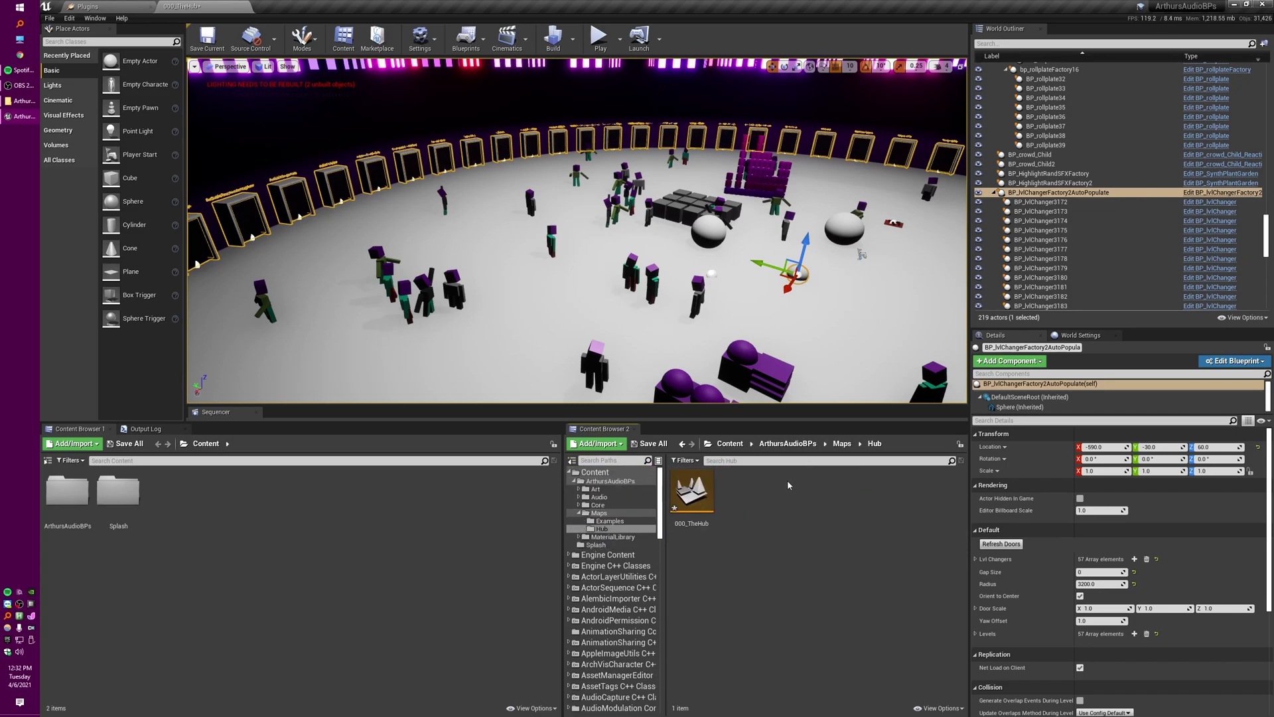
double_click(700, 487)
Open the Synth Randomizer Soft Pads example level without saving 000_TheHub.
scroll(844, 555, down, 5)
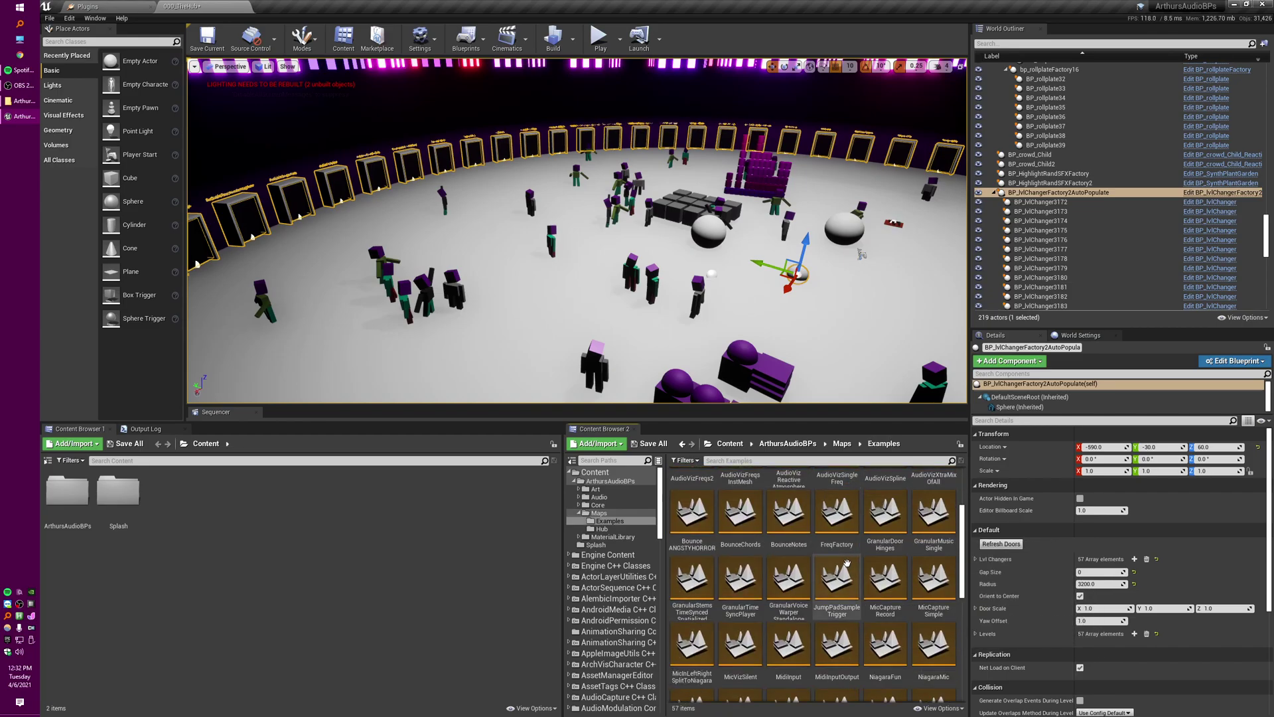
scroll(845, 555, down, 4)
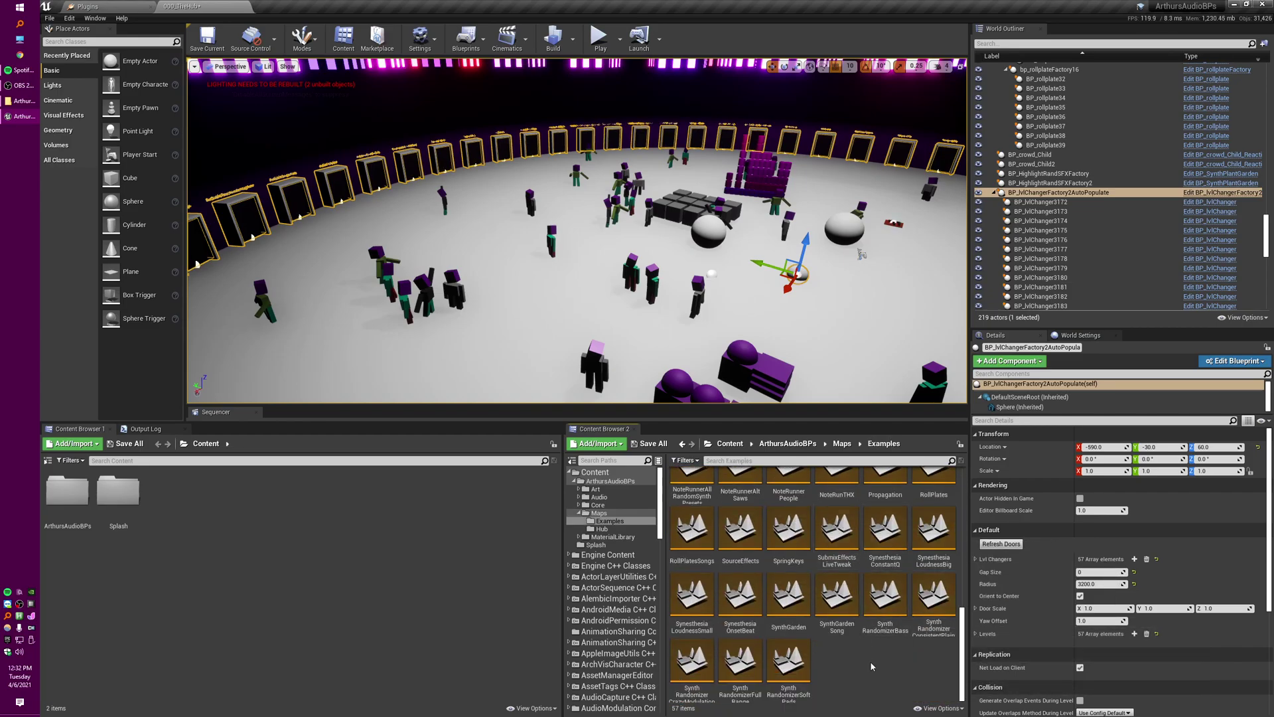
double_click(789, 666)
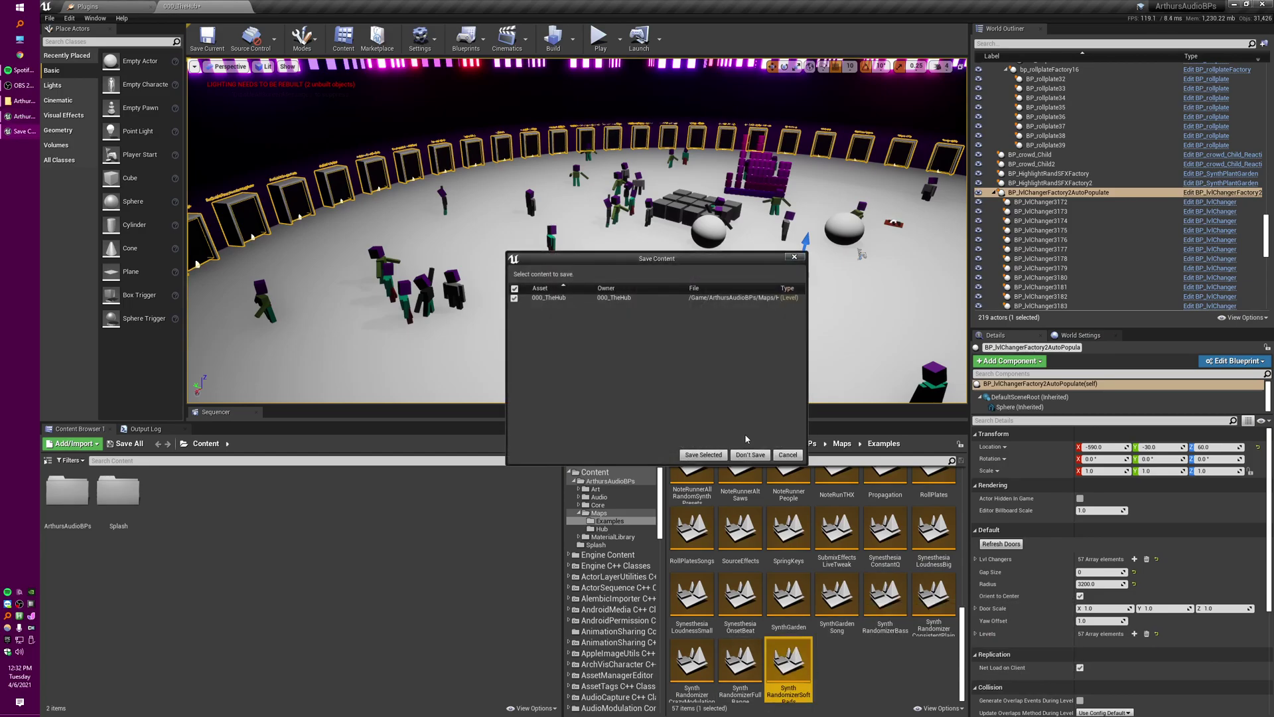
click(748, 455)
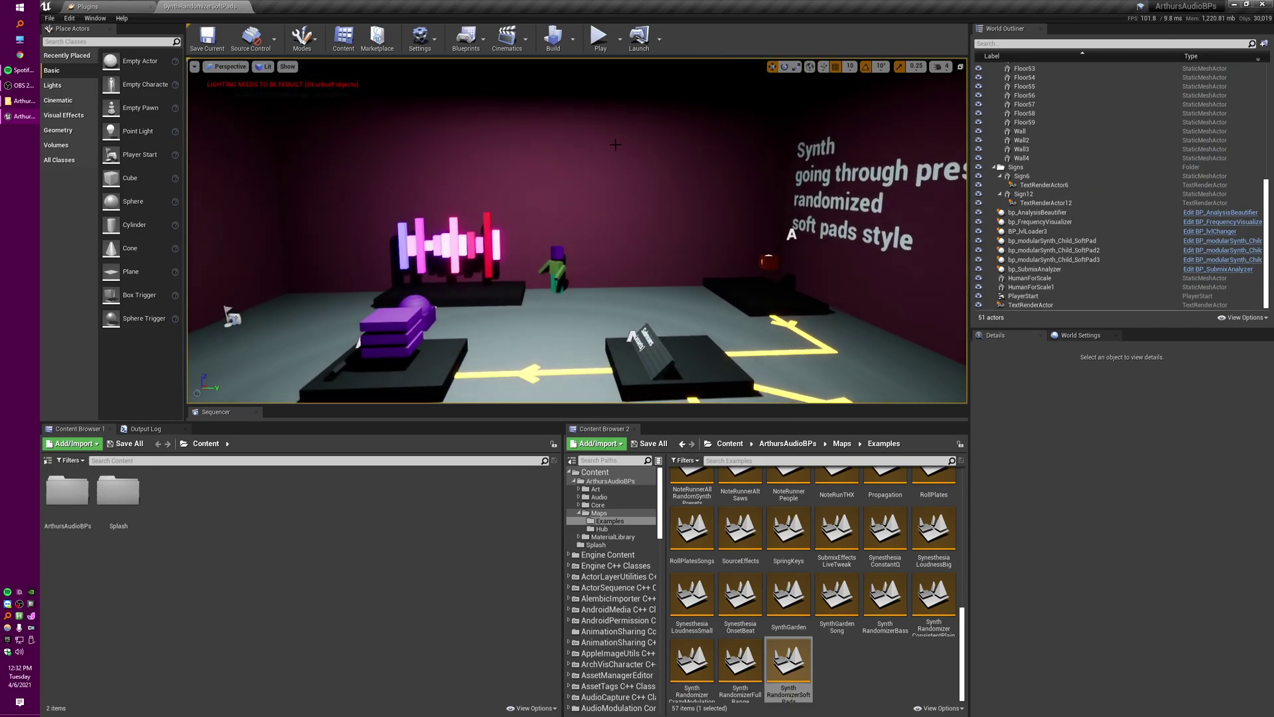
Play the soft pads level in the selected viewport, look around the room, and stop playing.
click(620, 47)
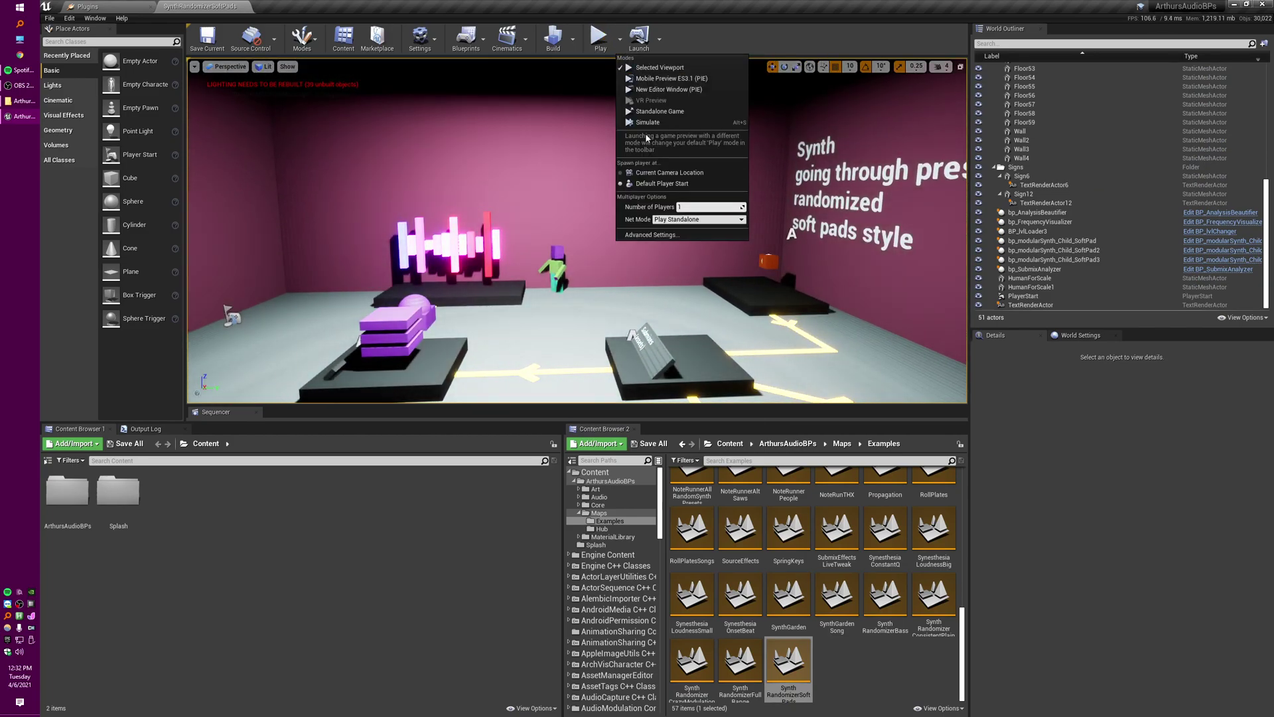
click(634, 67)
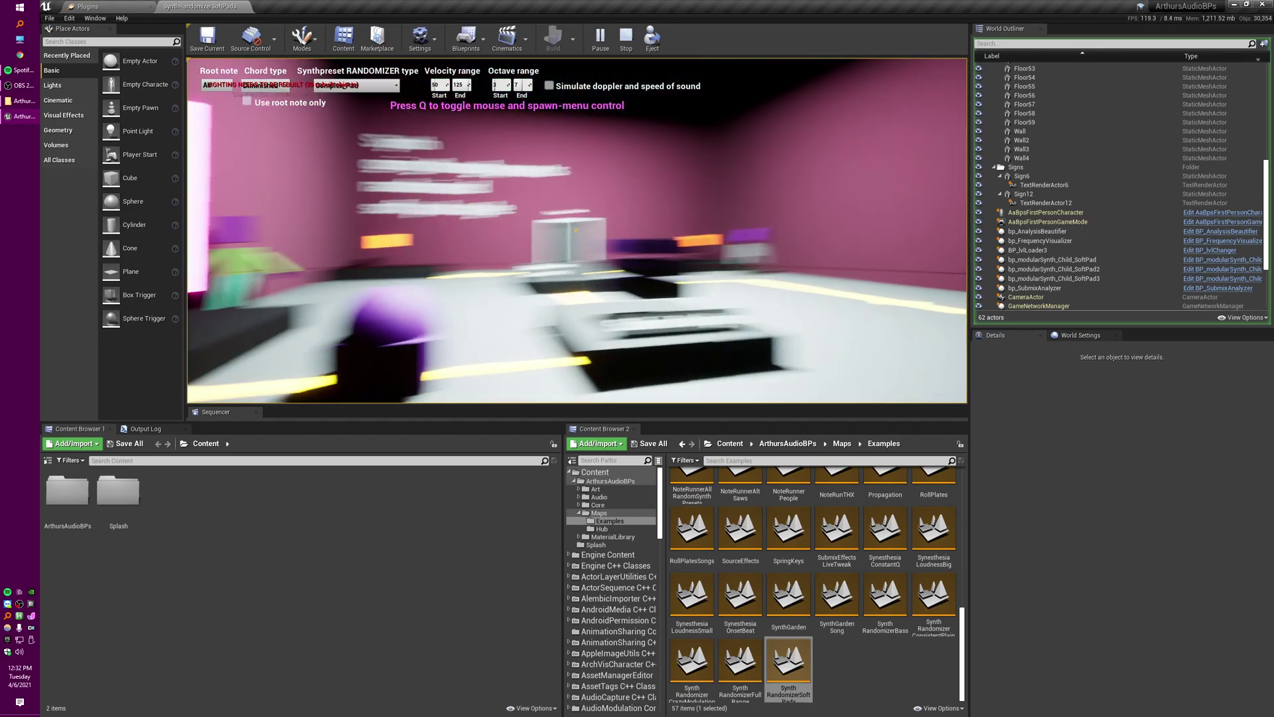
key(Escape)
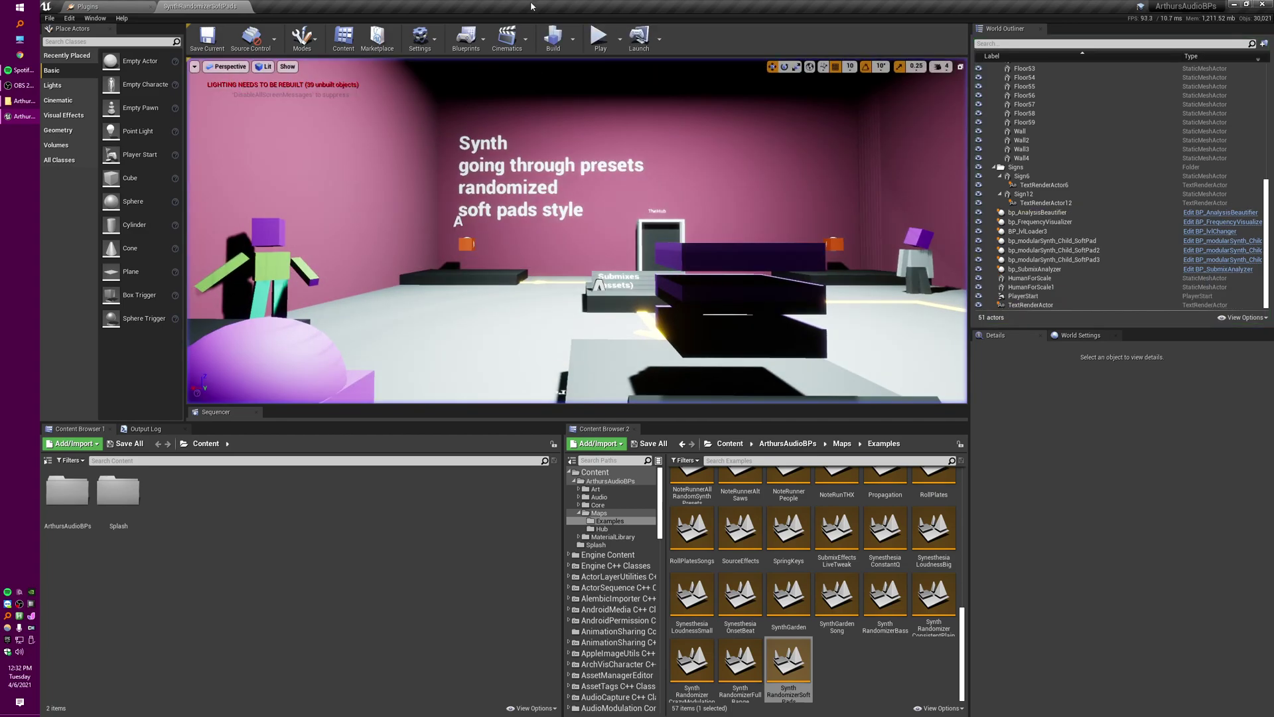
Run the soft pads level in Simulate mode, stop it, and start the simulation again.
click(619, 39)
click(648, 122)
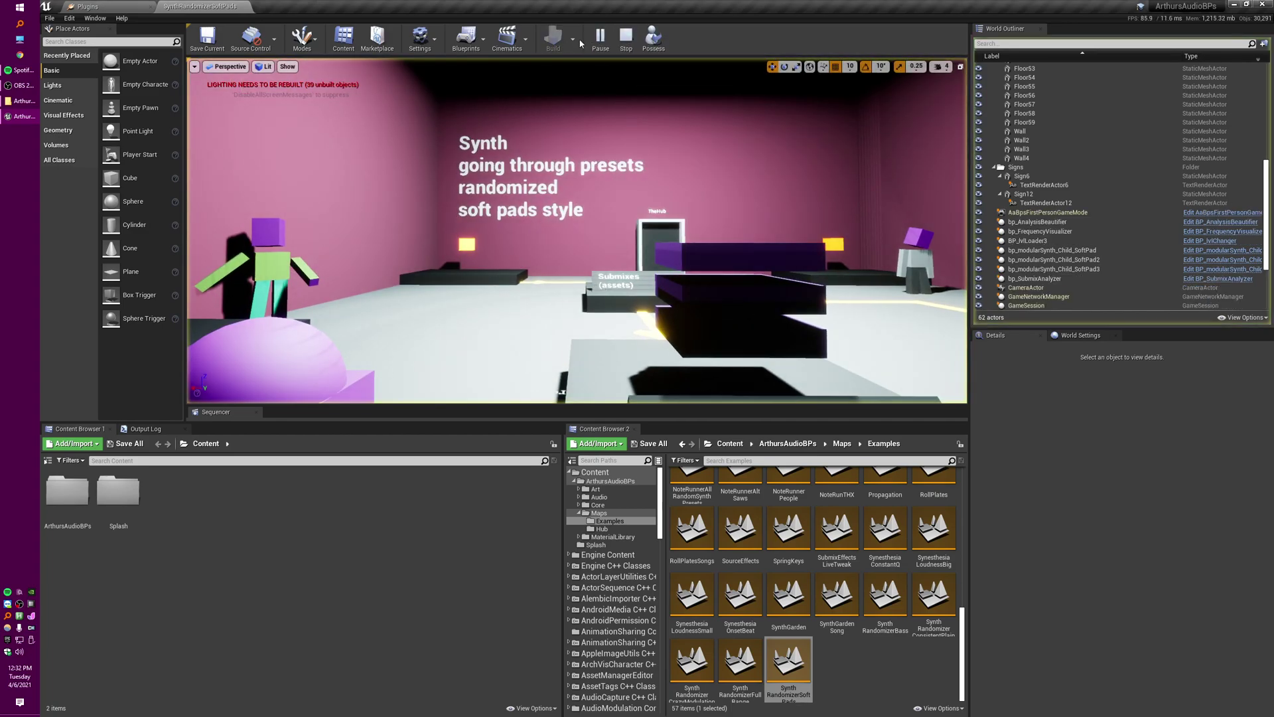
click(624, 43)
click(619, 39)
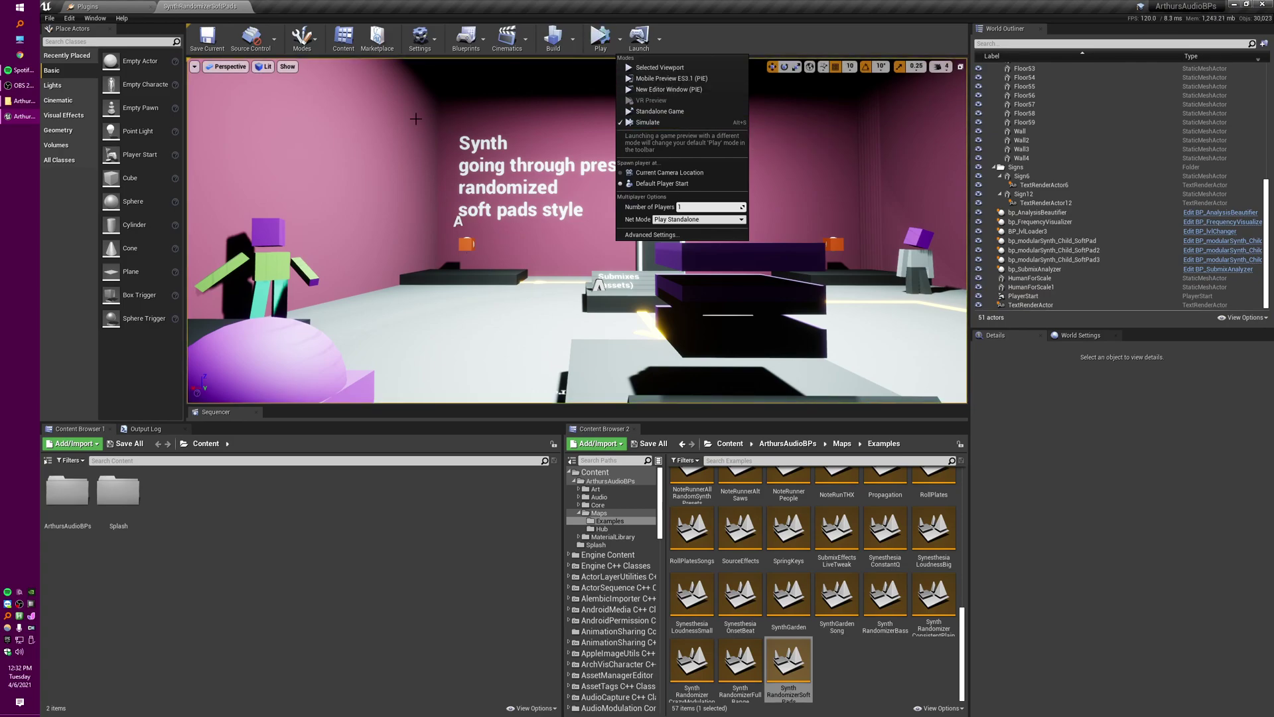
click(648, 122)
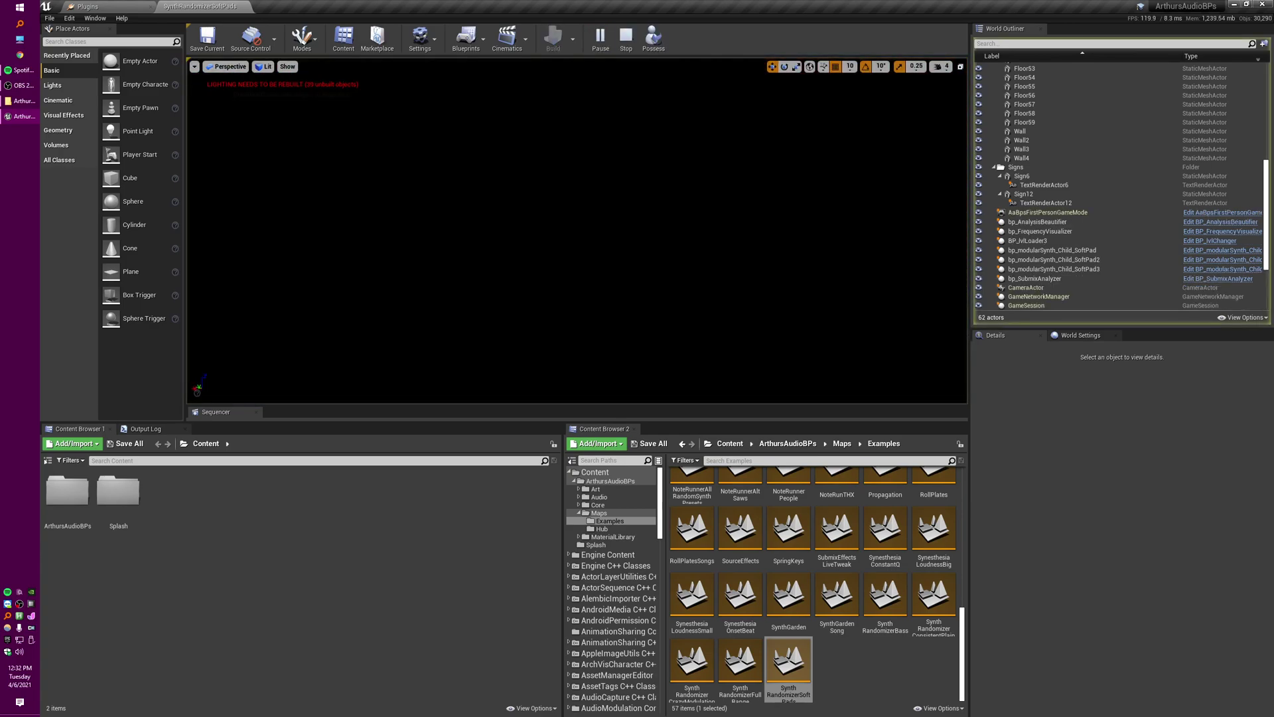
Show the Frequencies to Analyze list of bp_FrequencyVisualizer and of bp_SubmixAnalyzer in the simulated level.
right_drag(577, 230, 457, 192)
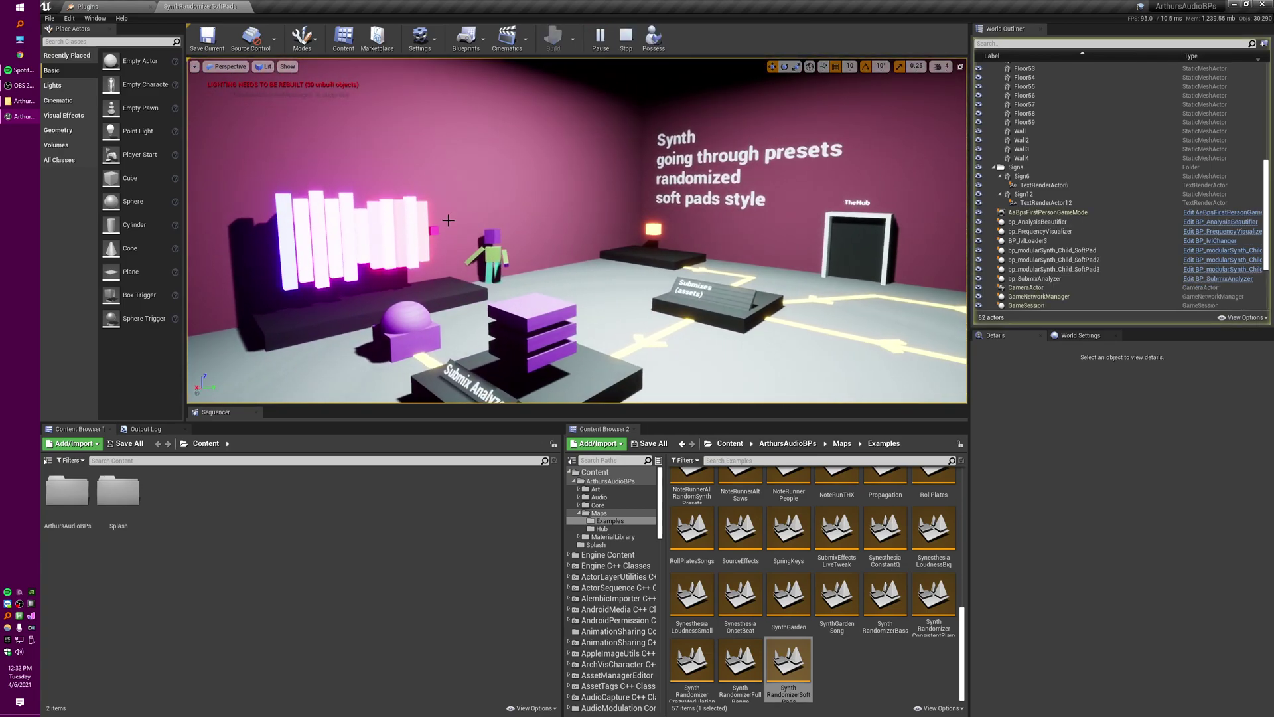
click(400, 238)
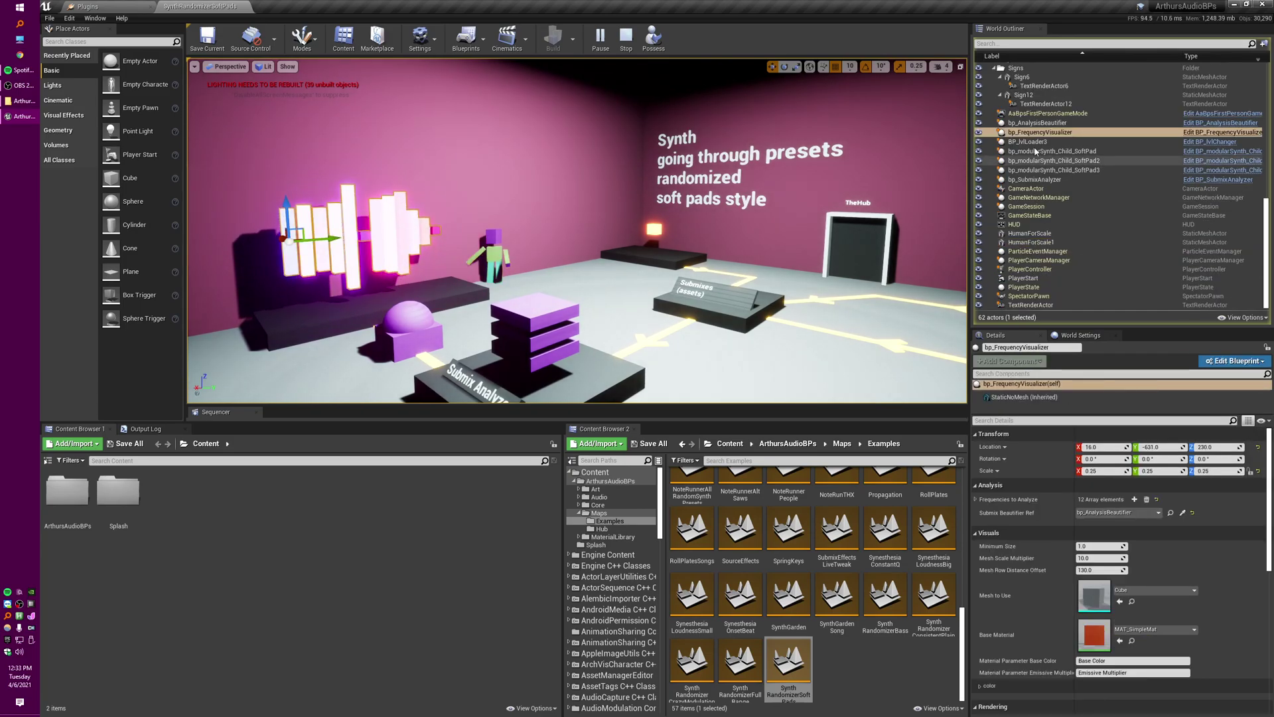
click(975, 499)
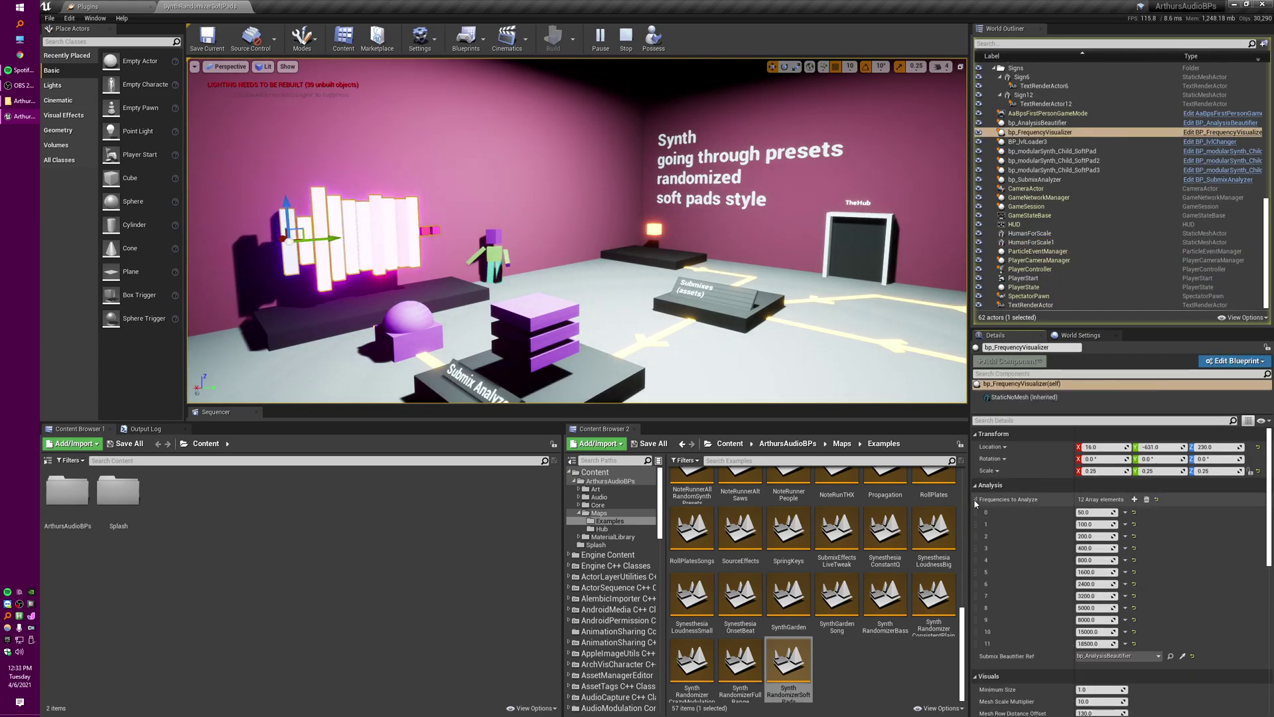
scroll(1009, 531, down, 3)
click(554, 319)
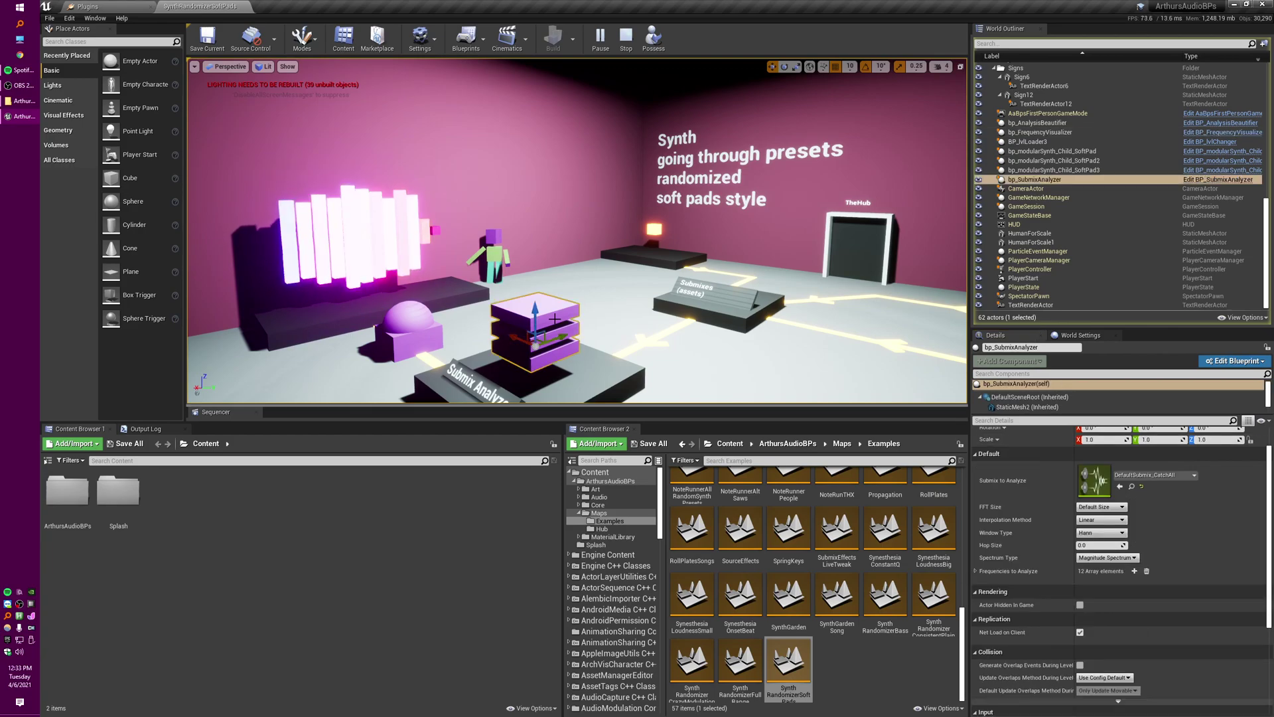
click(975, 570)
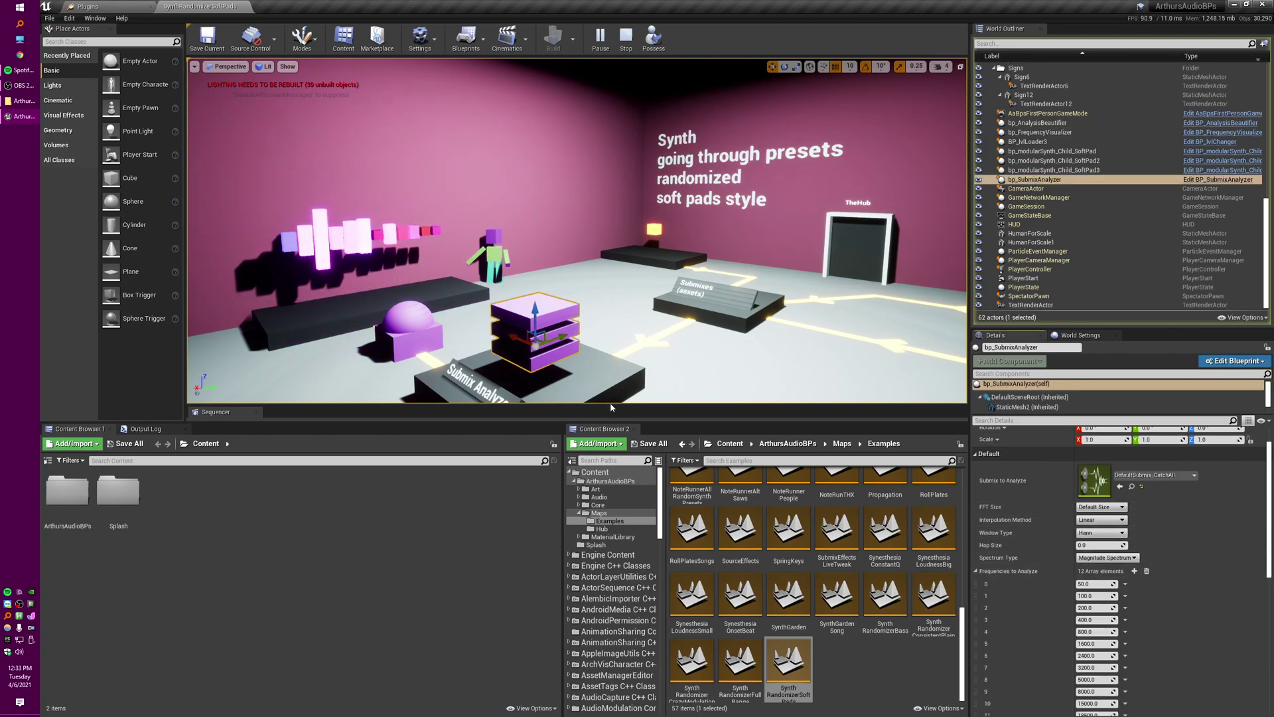
Examine bp_AnalysisBeautifier's Final Envelope Smoothed Normalized values, and reselect bp_FrequencyVisualizer for comparison.
click(374, 327)
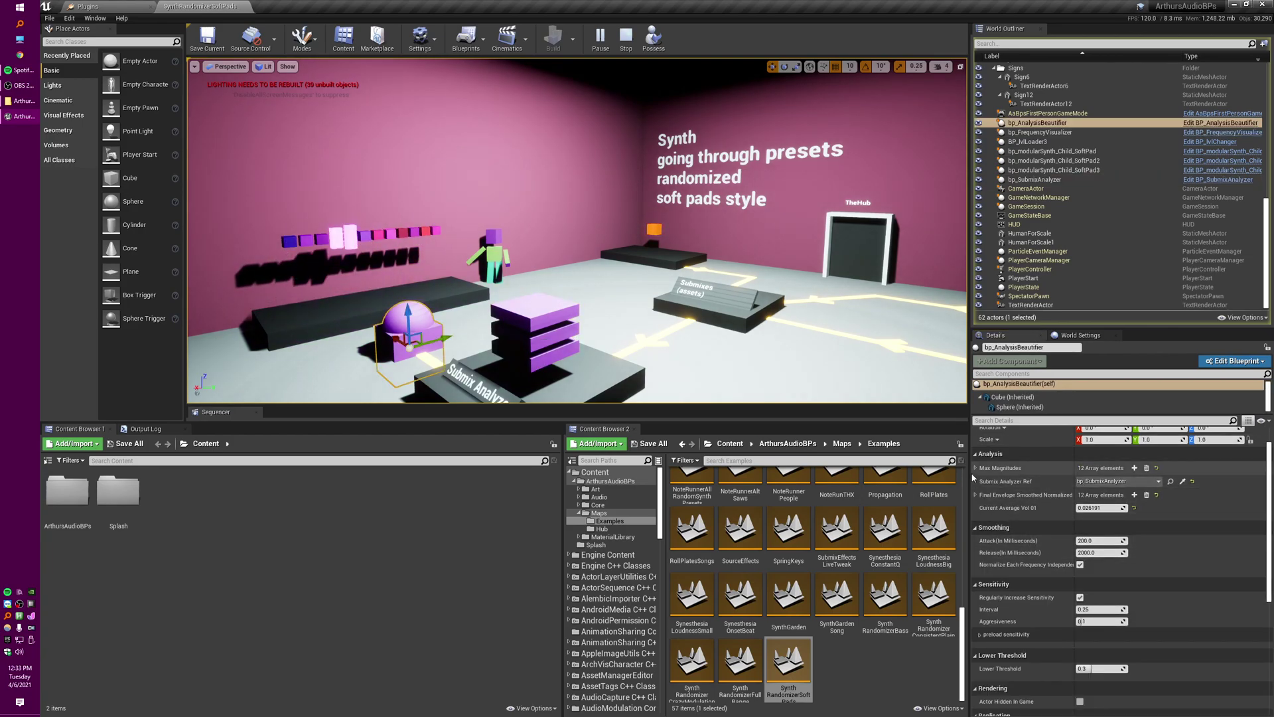
click(975, 494)
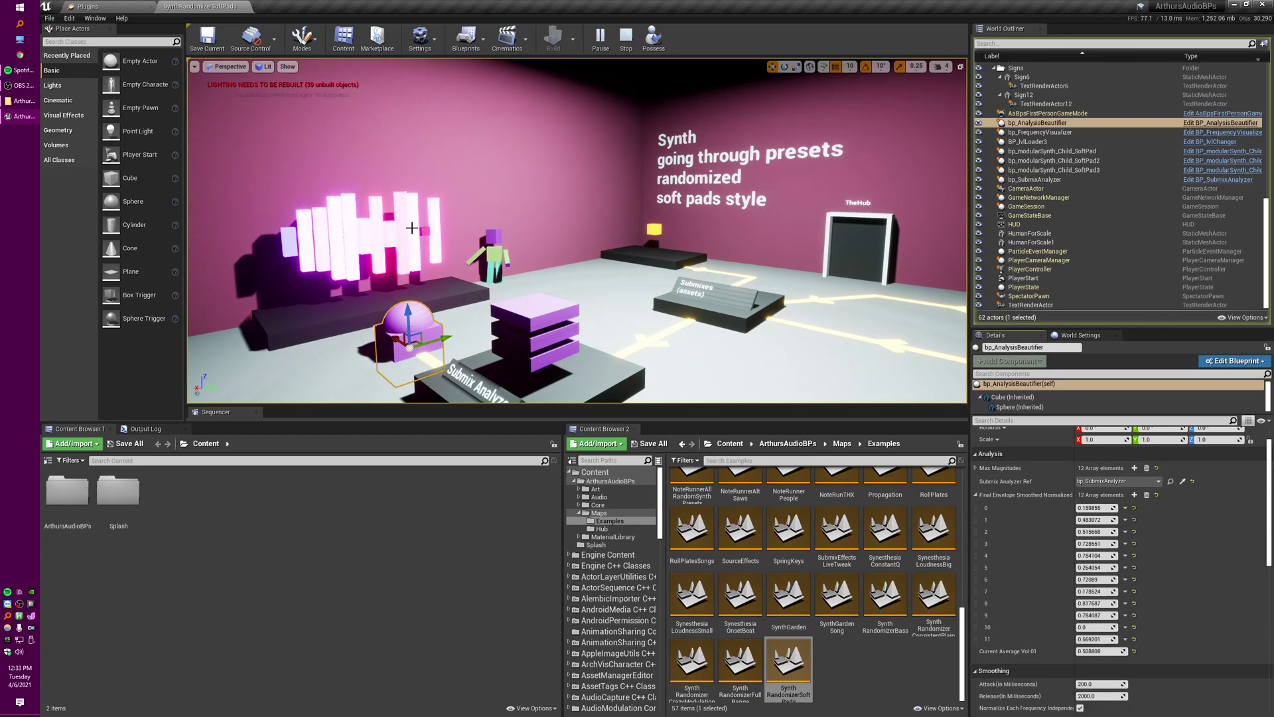
click(389, 259)
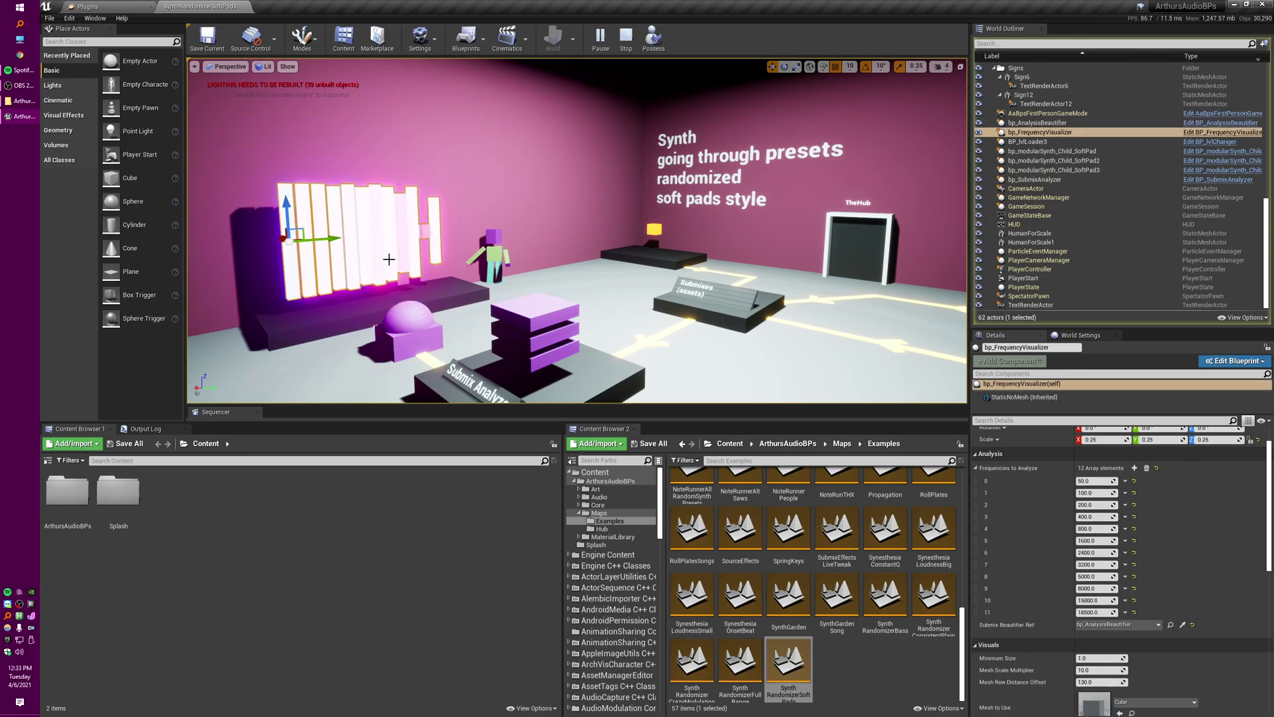
Examine bp_AnalysisBeautifier's Max Magnitudes alongside its smoothed envelope values, and return to the frequency visualizer.
click(406, 317)
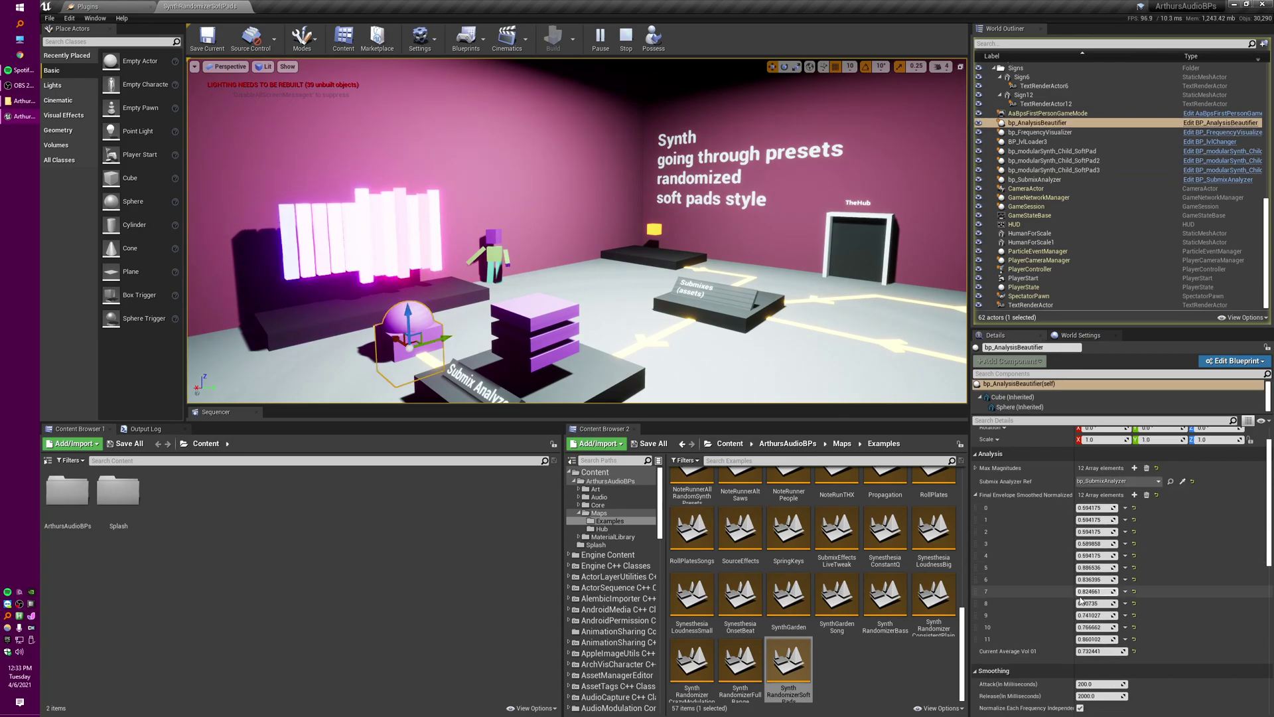
click(975, 467)
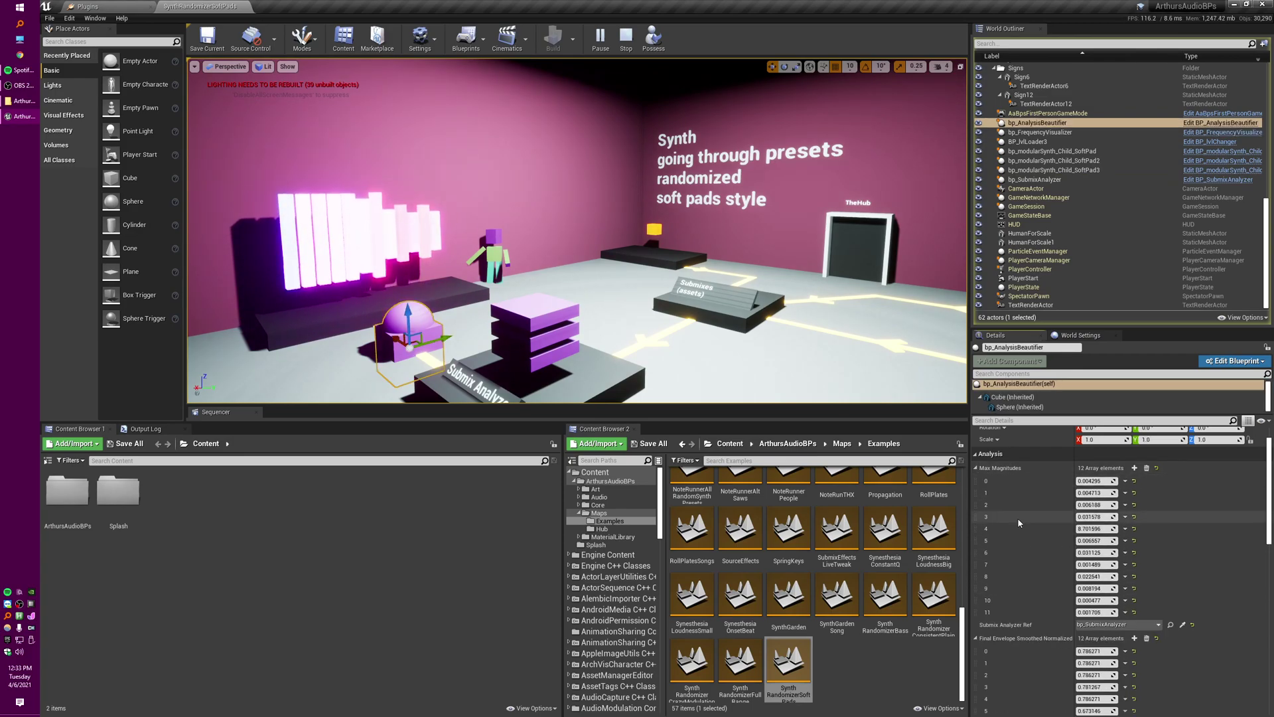
scroll(1061, 499, down, 2)
scroll(1061, 498, up, 2)
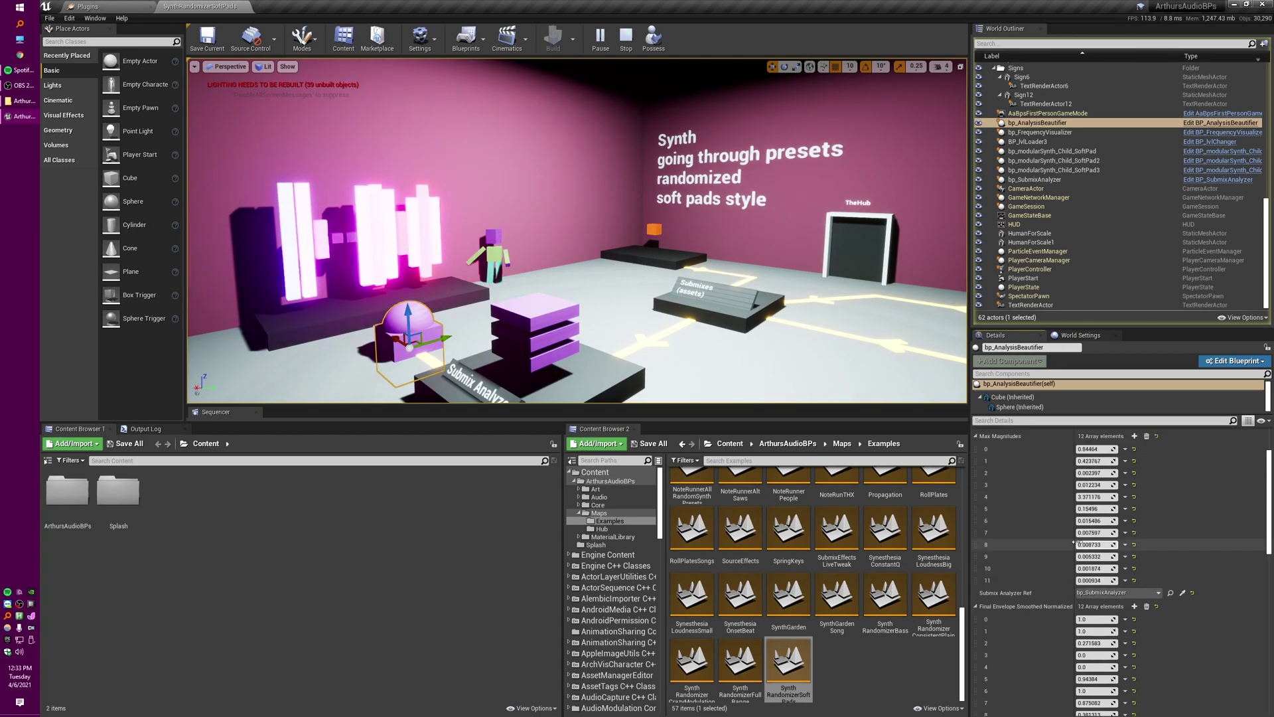
scroll(1069, 554, down, 3)
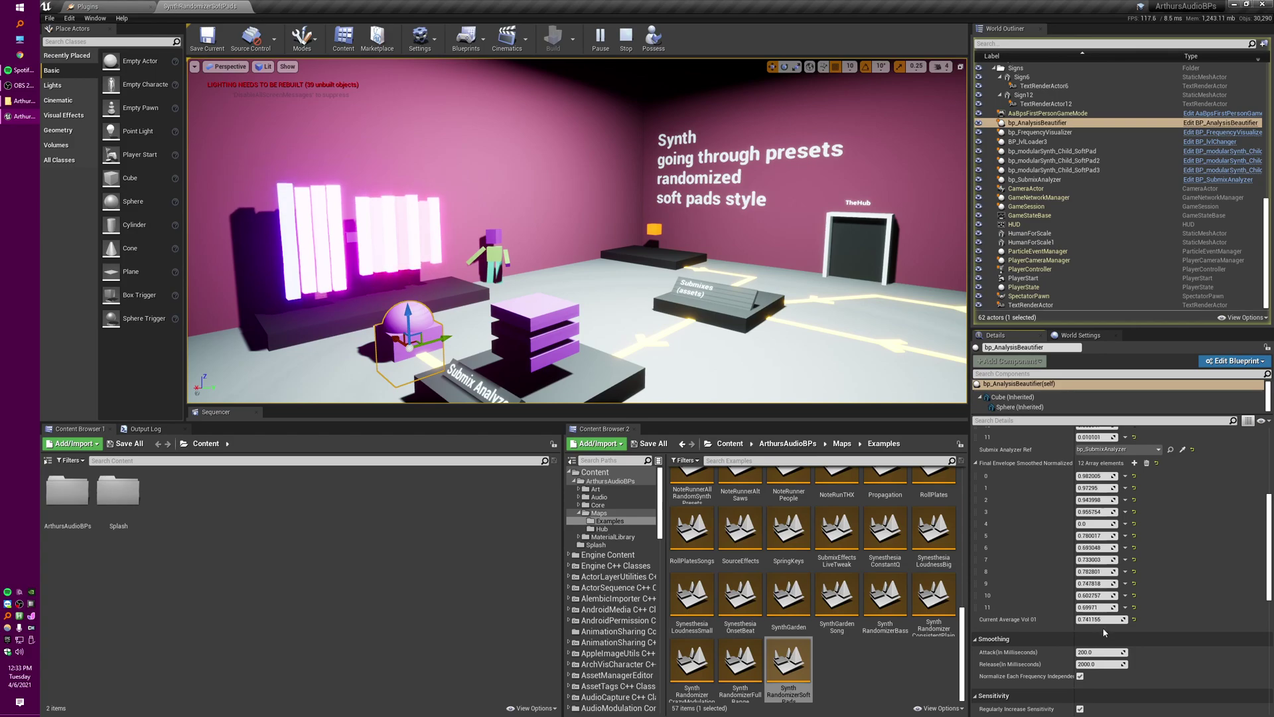
scroll(1023, 633, up, 1)
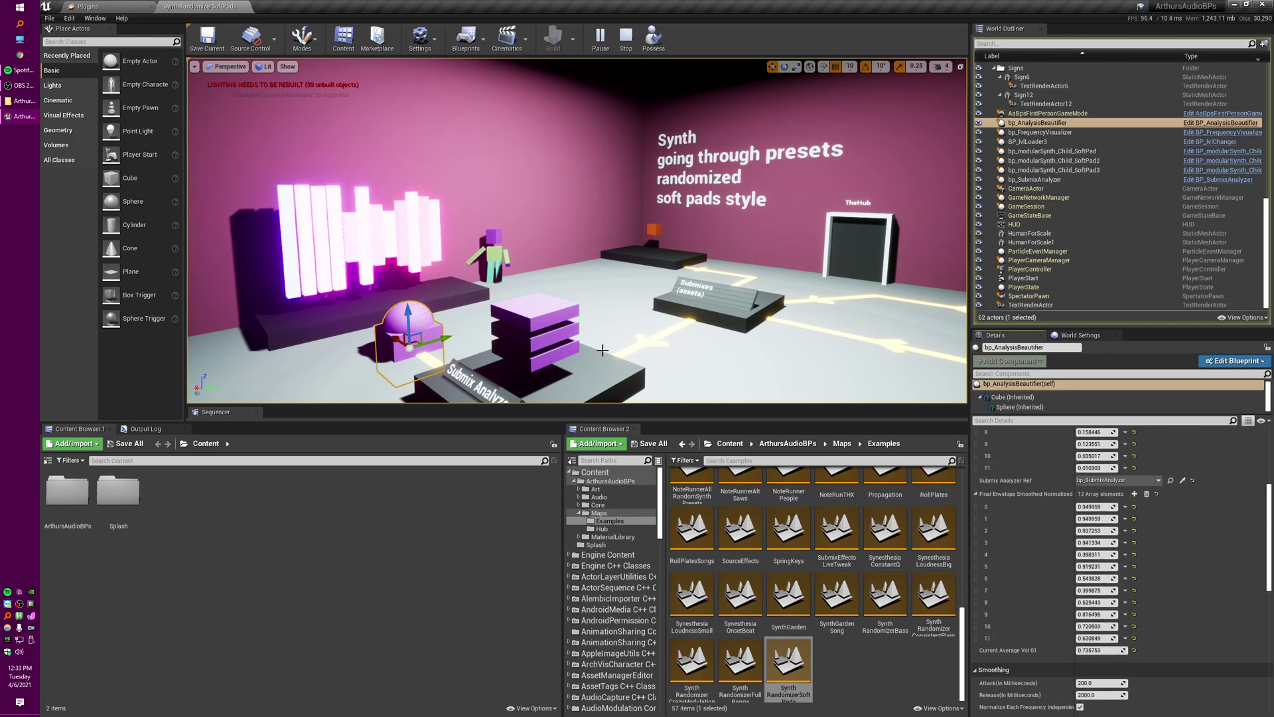
click(398, 248)
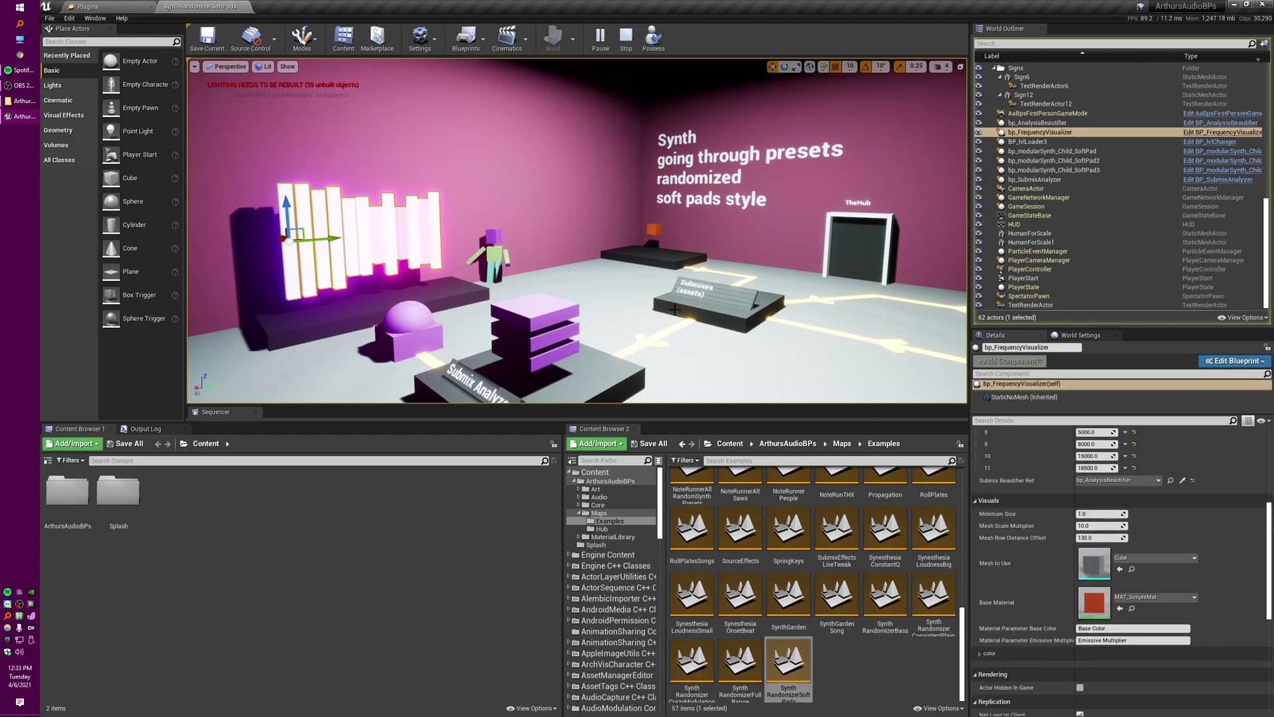
Select bp_modularSynth_Child_SoftPad3 in the room's corner and examine its Current Synth Preset down to the envelope settings.
right_drag(751, 217, 588, 211)
click(597, 219)
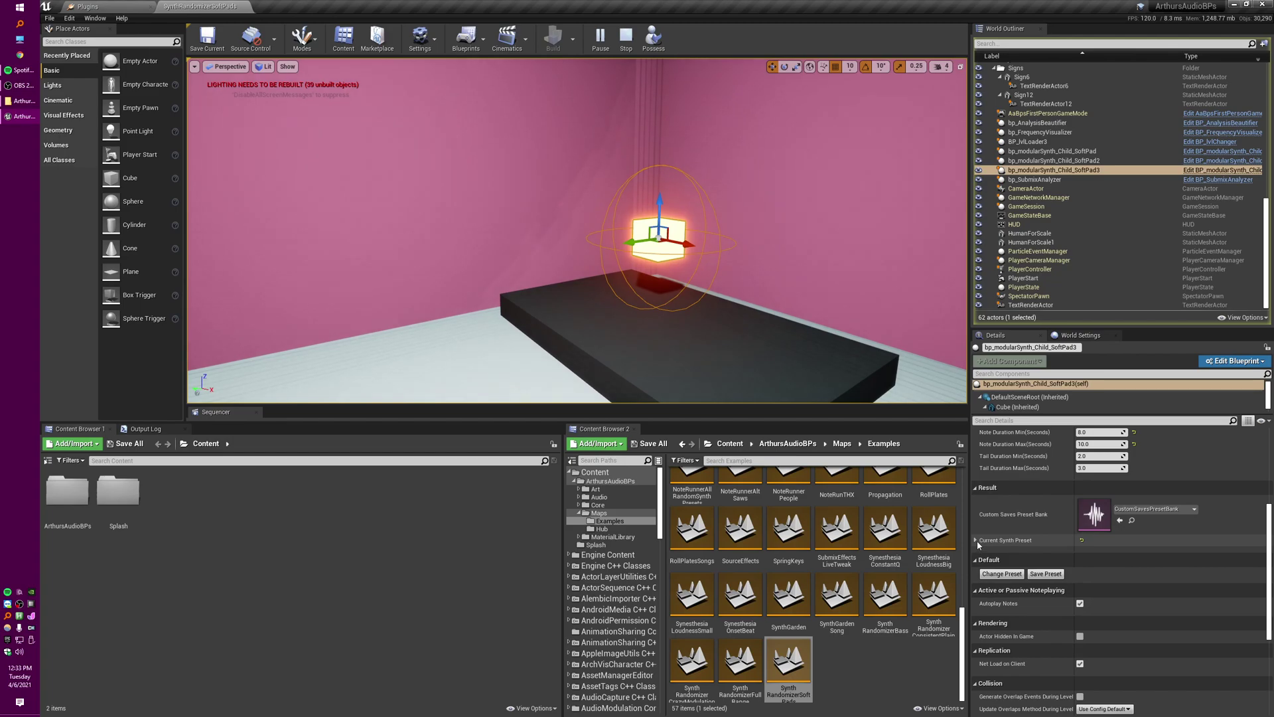
click(976, 540)
scroll(1077, 591, down, 3)
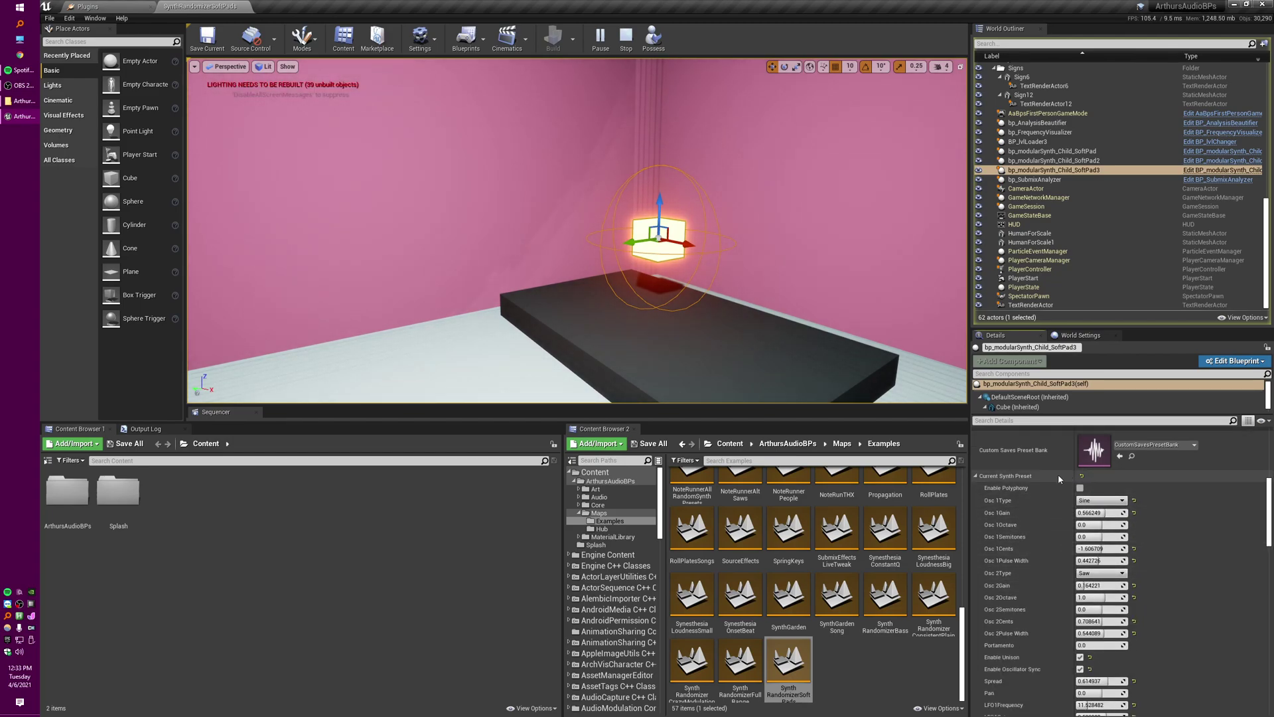
scroll(1108, 596, down, 10)
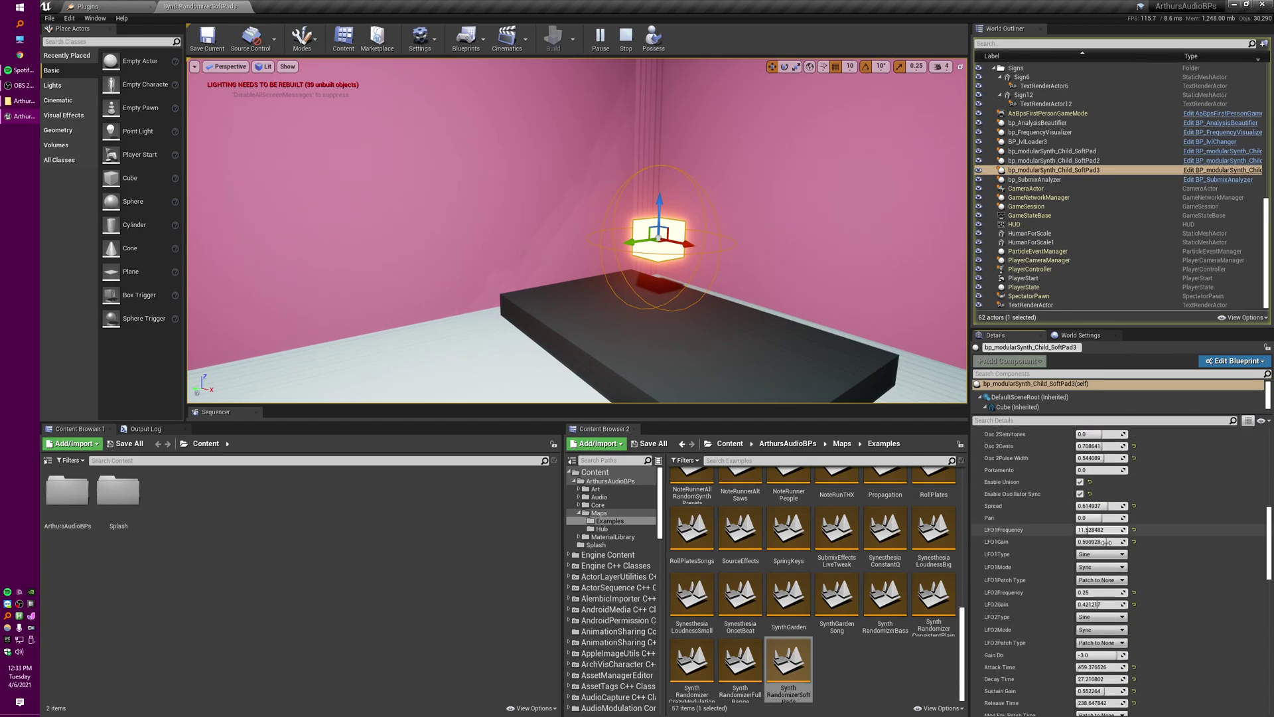
scroll(1107, 596, down, 2)
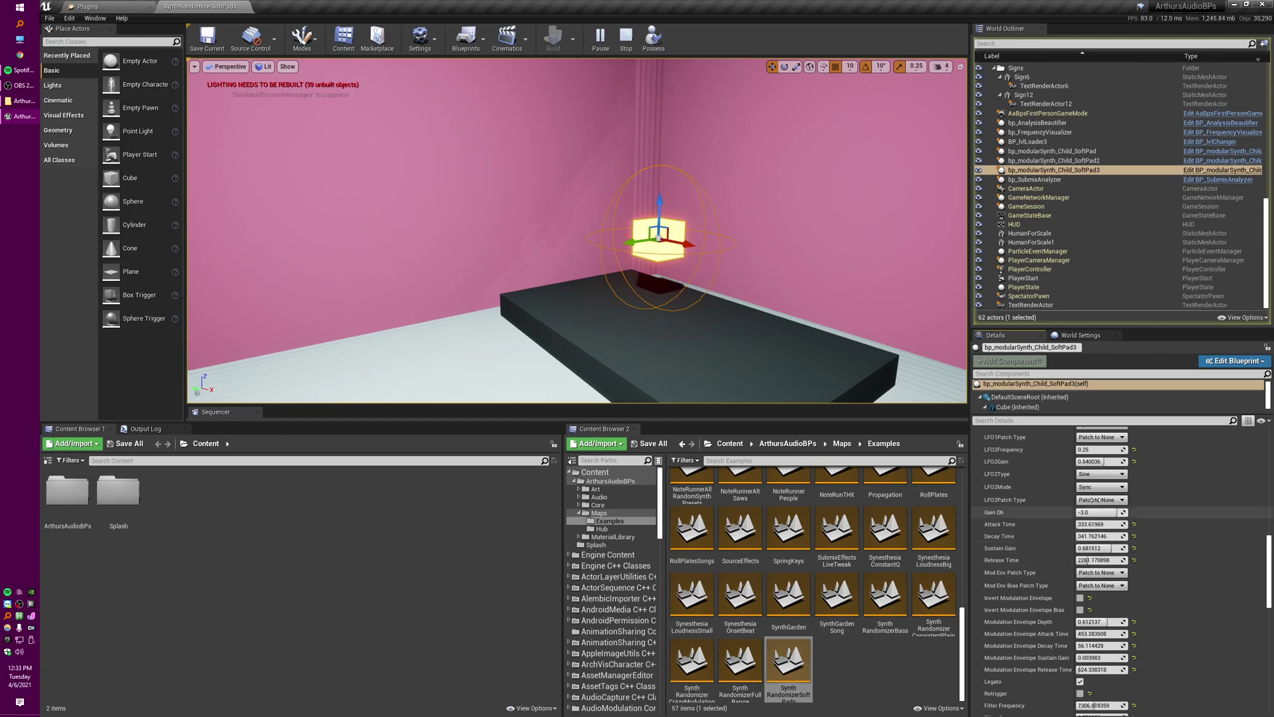
Review the soft pad synth's preset parameters from the oscillators down to the chorus settings, and pause the simulation.
scroll(1106, 557, up, 3)
scroll(1106, 557, up, 2)
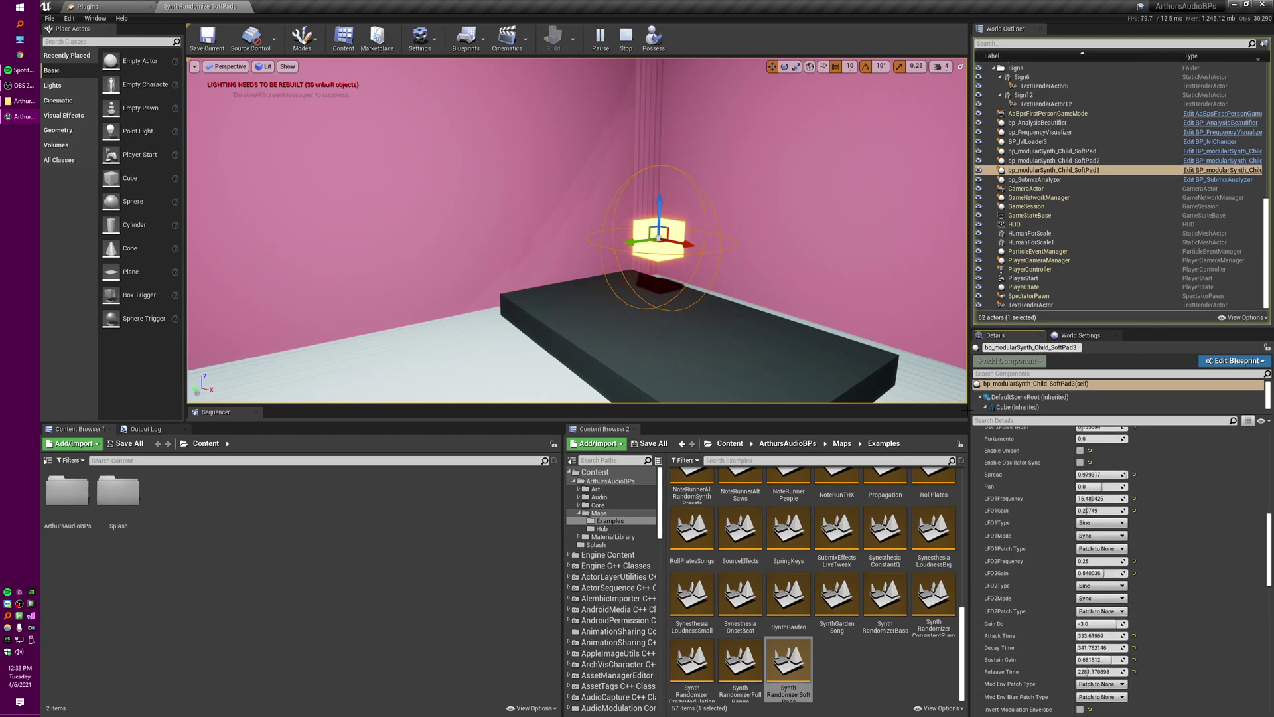
scroll(1149, 562, up, 8)
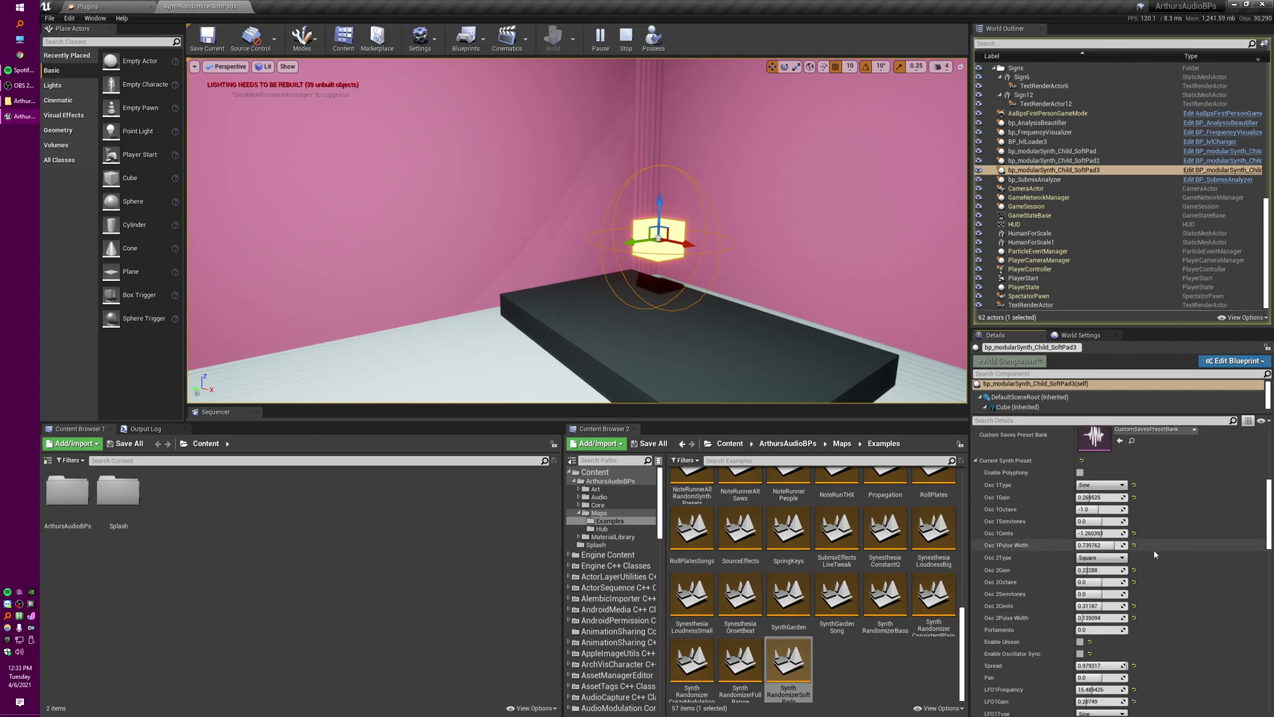
scroll(1153, 548, down, 1)
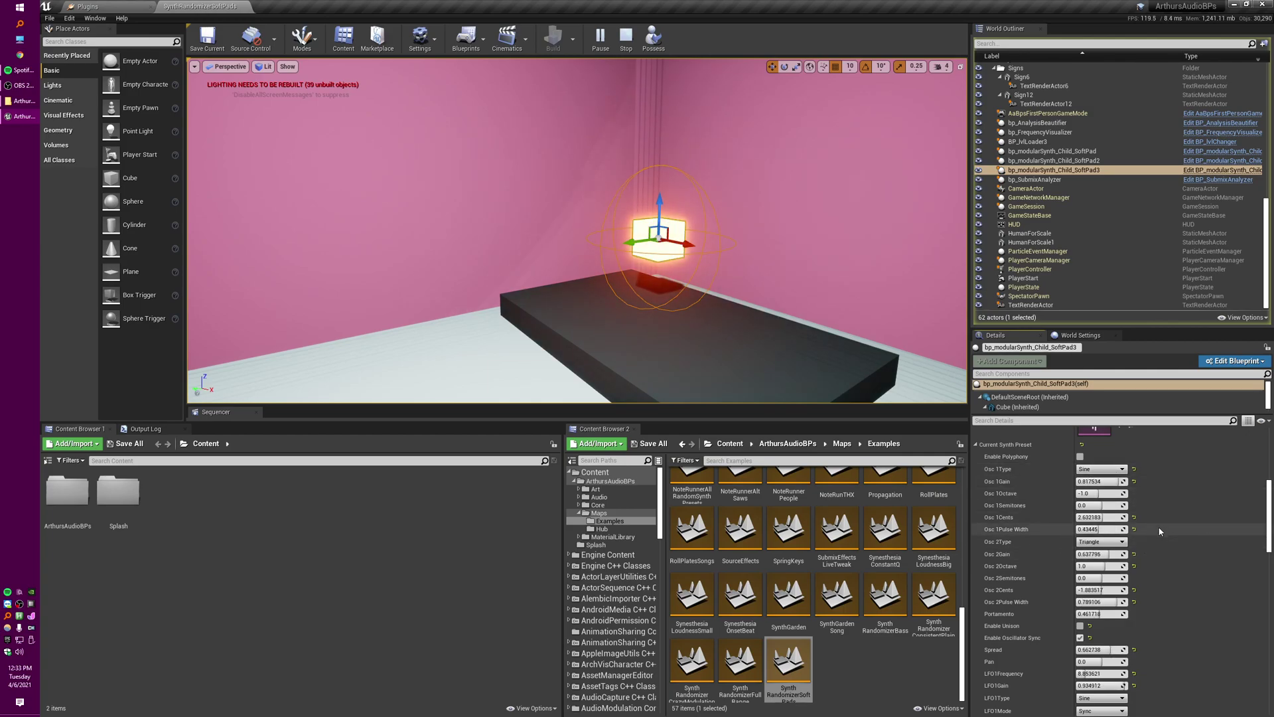
scroll(1108, 582, down, 2)
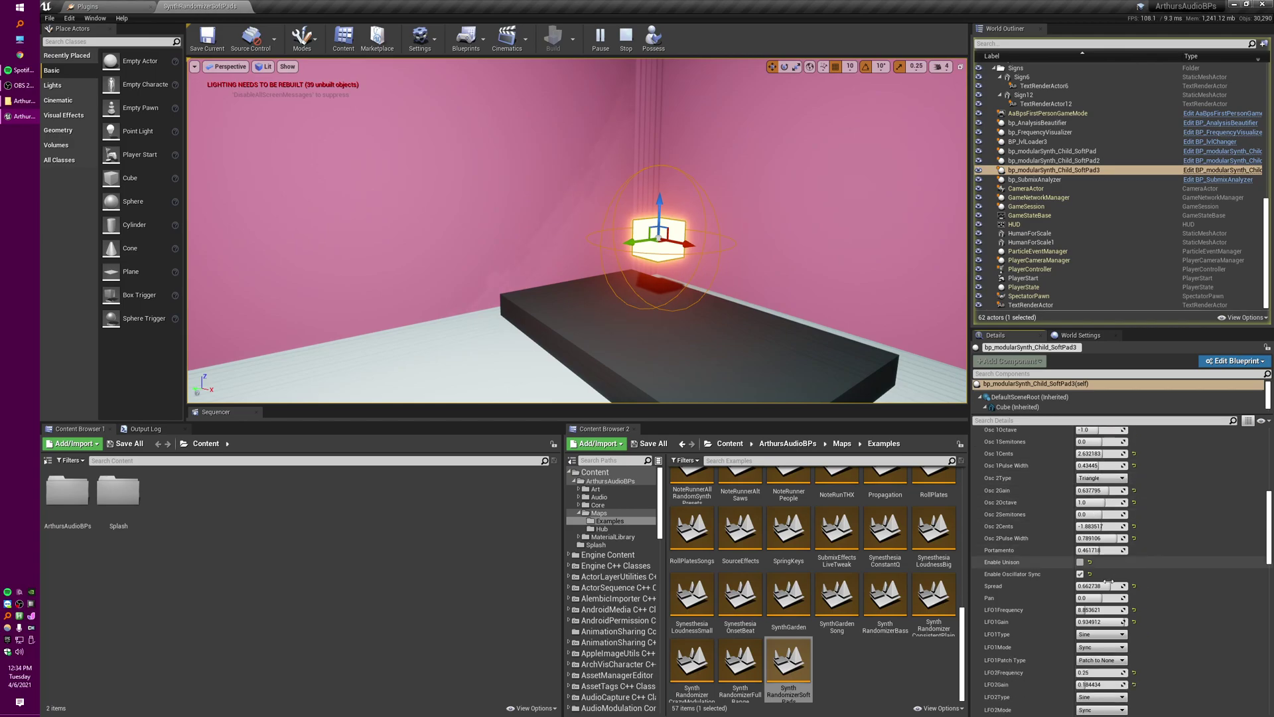
scroll(1108, 582, down, 5)
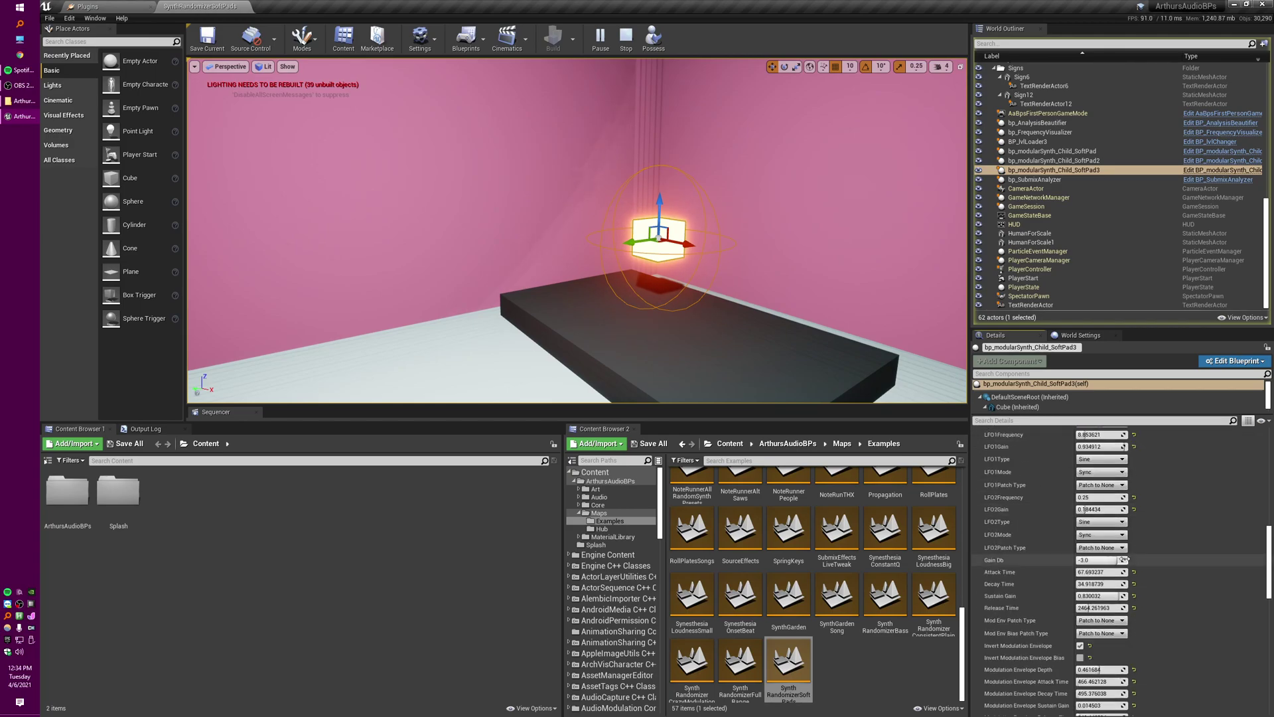
scroll(1124, 559, down, 10)
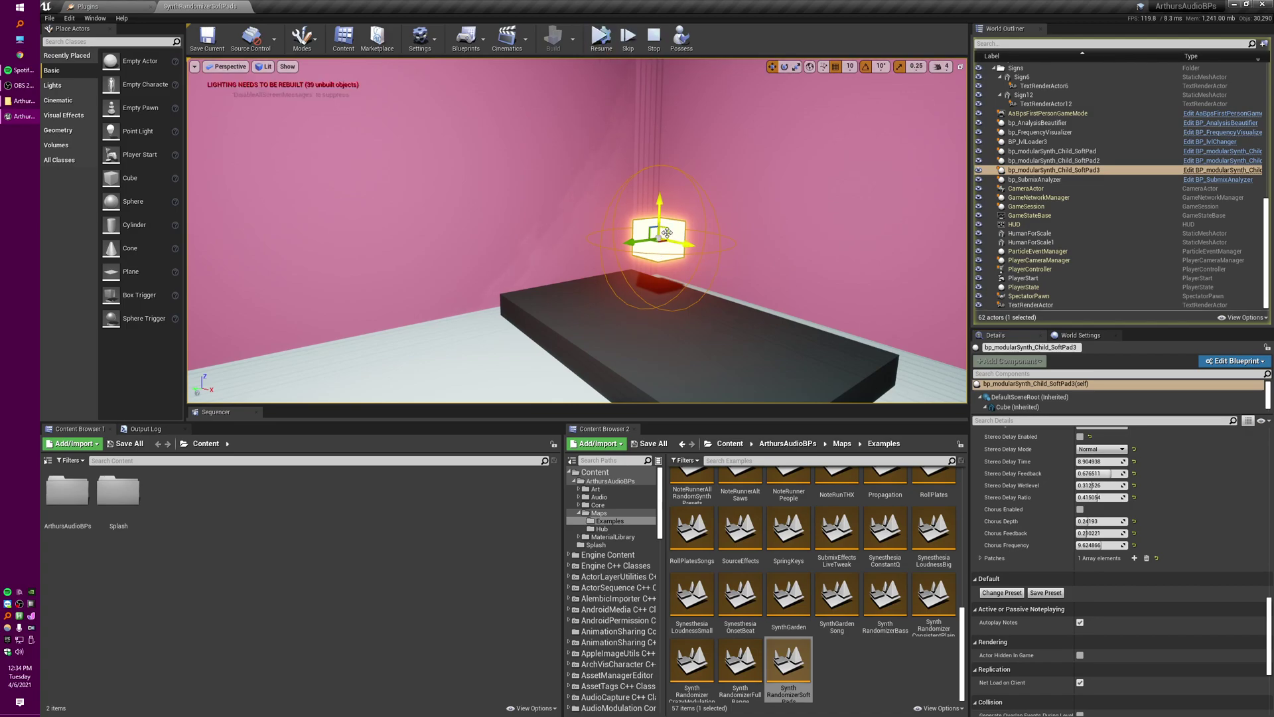
Check the paused synth preset's filter, delay and chorus settings, save the preset, and collapse Current Synth Preset.
scroll(1049, 475, up, 8)
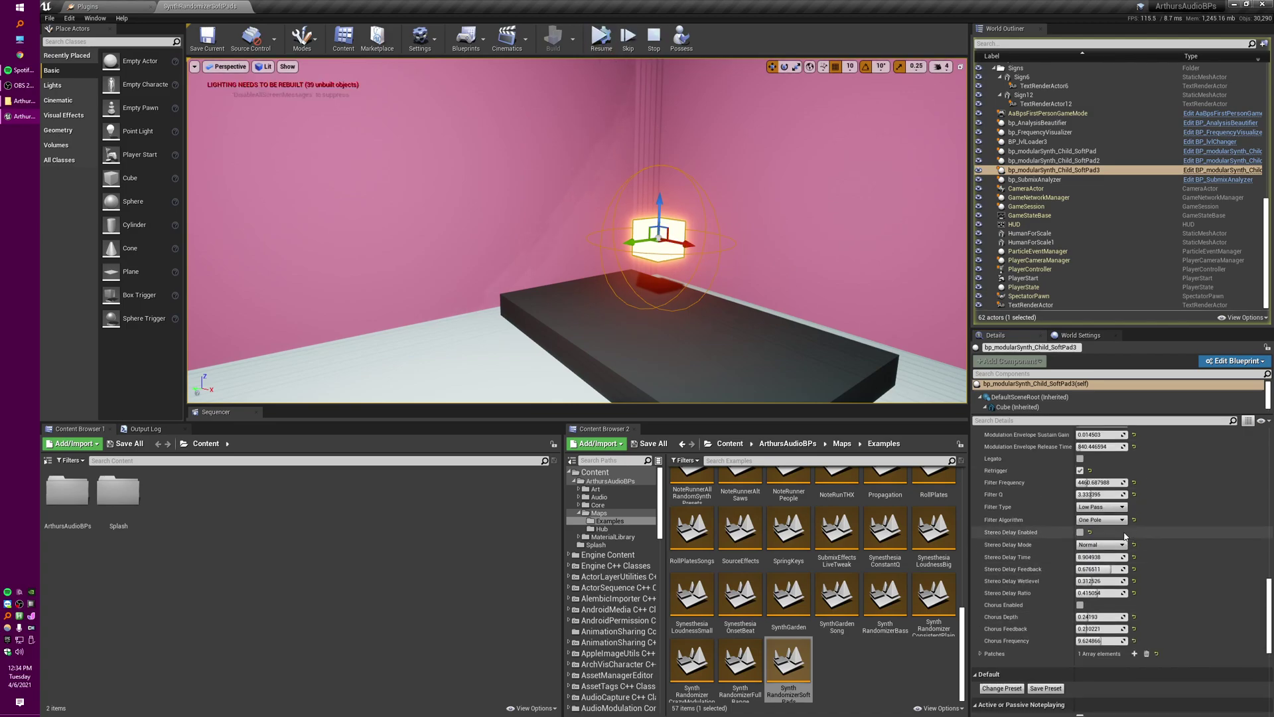
scroll(1160, 536, down, 6)
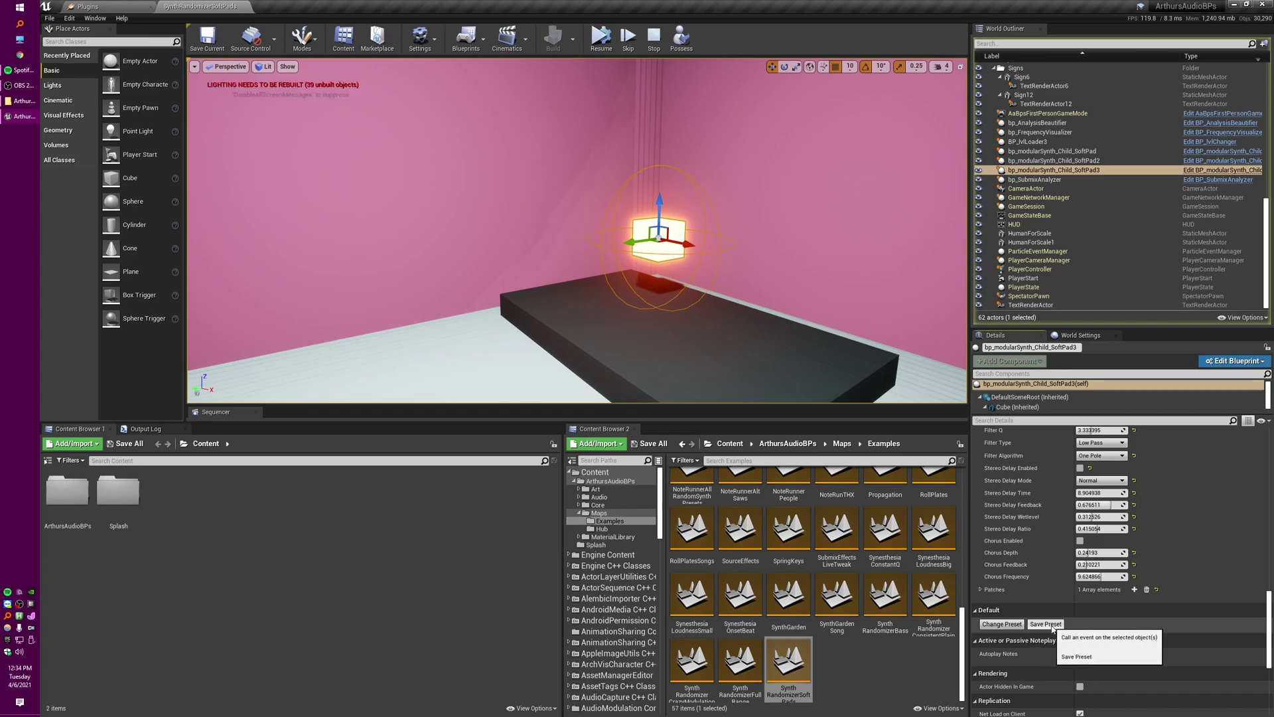
scroll(1068, 625, up, 15)
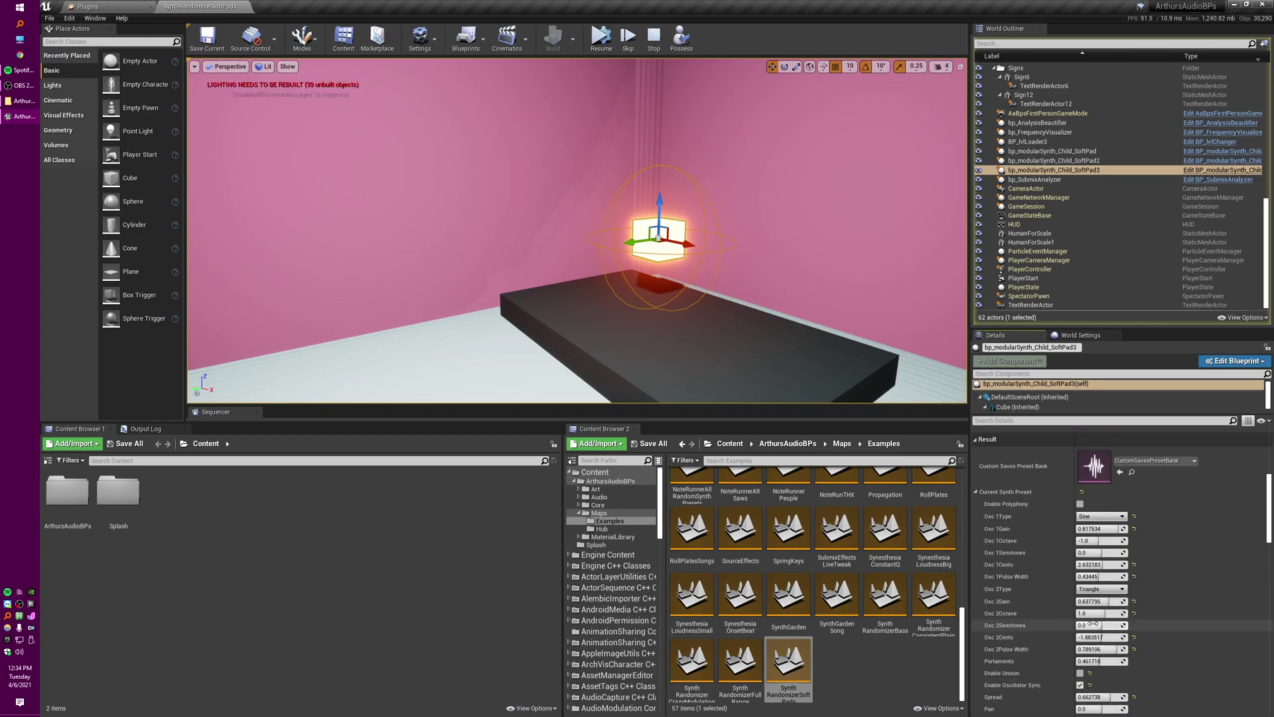
scroll(1093, 625, up, 1)
click(975, 523)
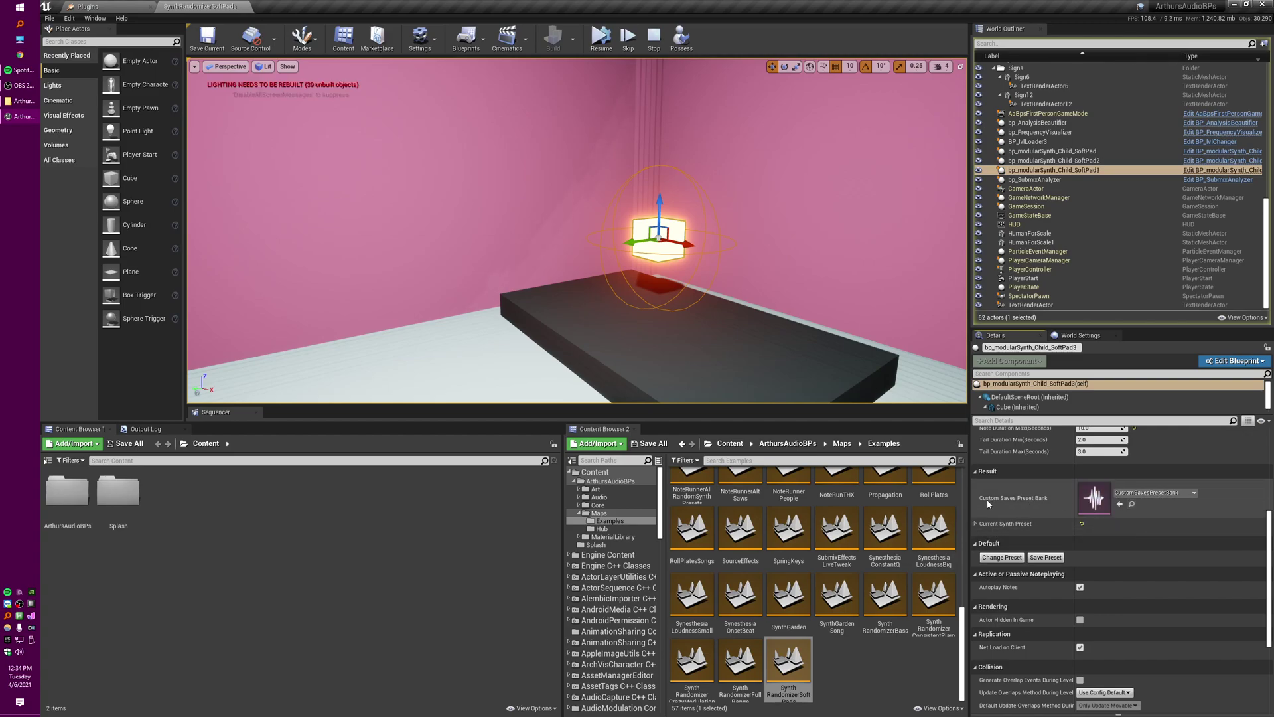
Locate the synth's CustomSavesPresetBank asset in the content browser, open it, and dock its window as a main tab.
click(1131, 505)
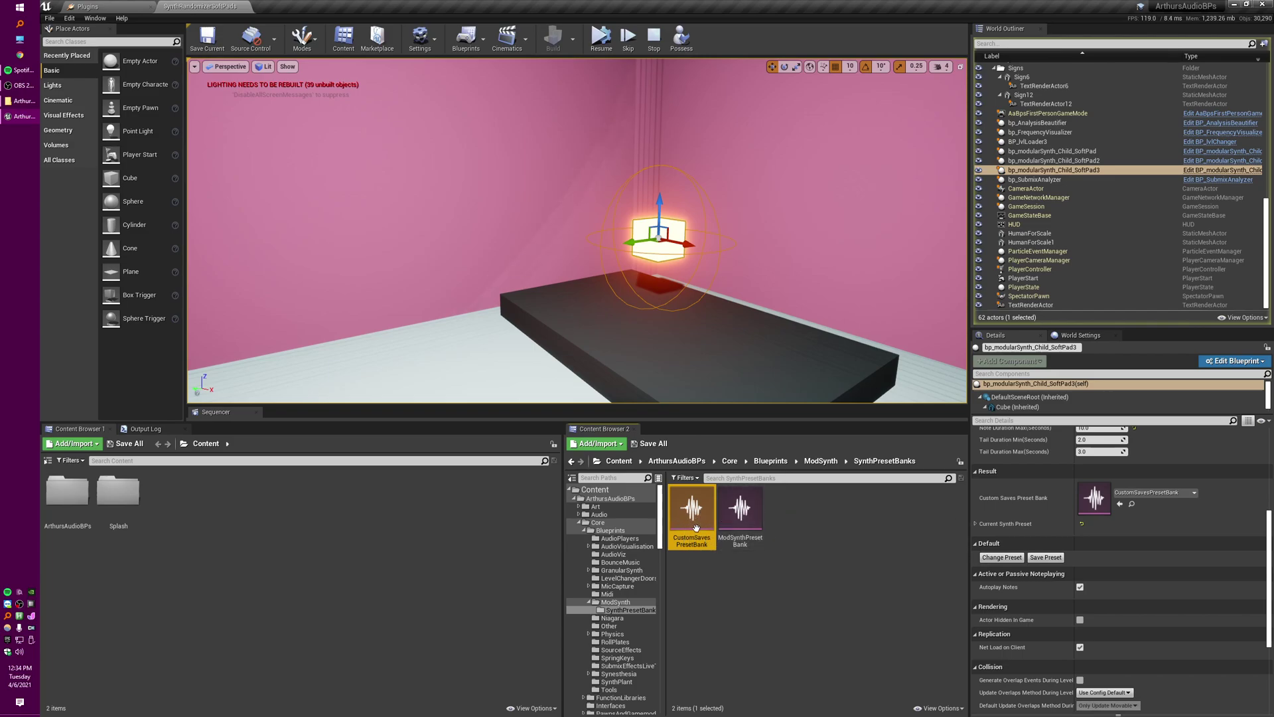
click(818, 566)
double_click(702, 522)
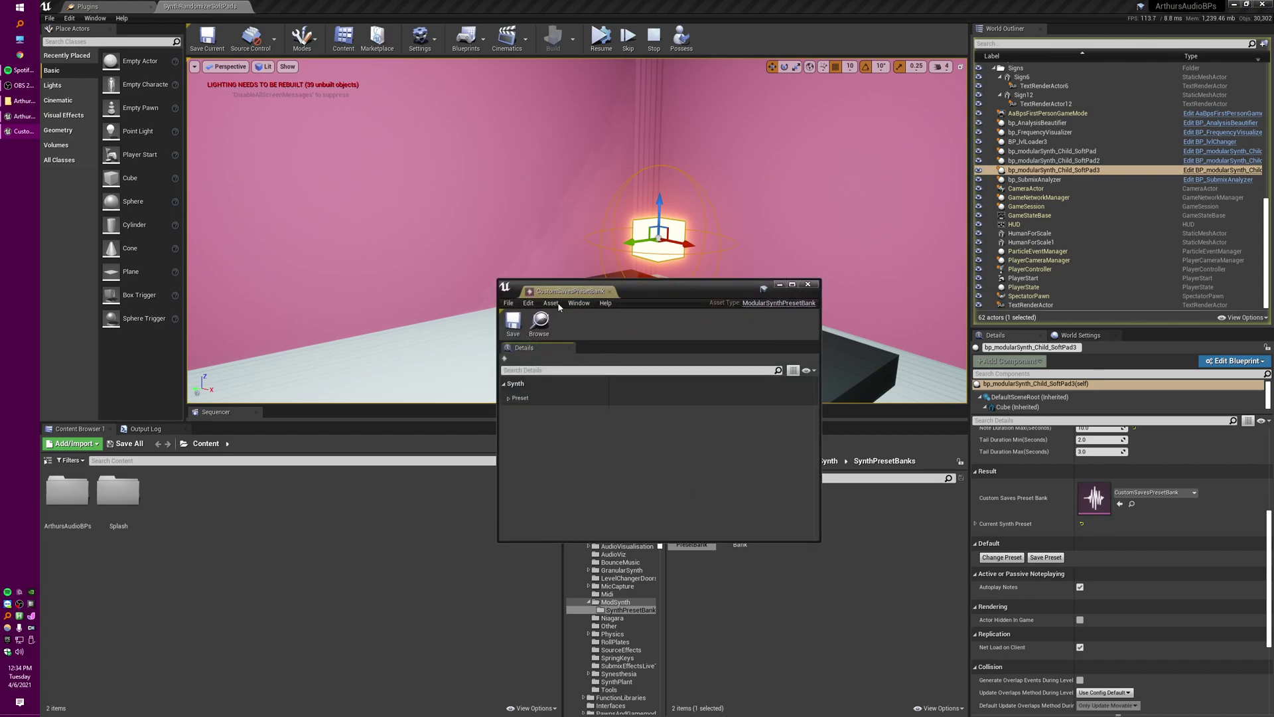
drag(535, 291, 311, 7)
Expand presets 6 to 8 in the custom bank, examine preset 8's parameters, and return to the SynthRandomizerSoftPads level.
click(85, 131)
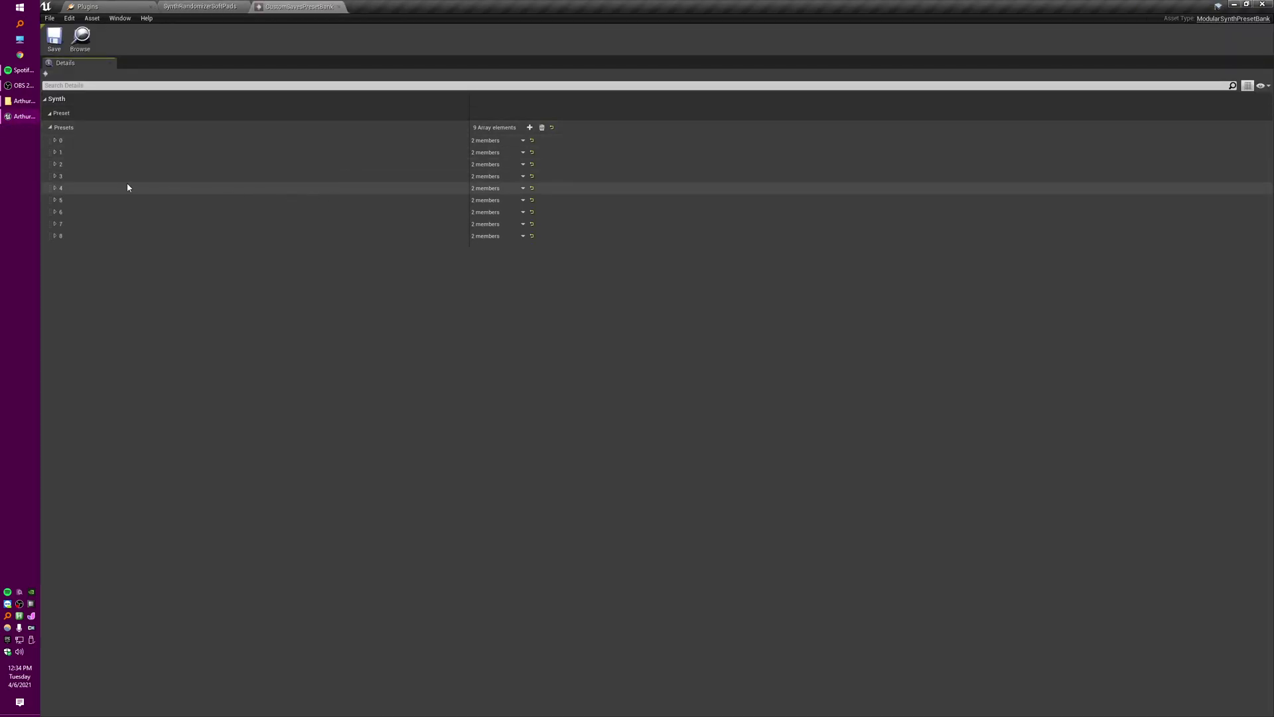
click(75, 224)
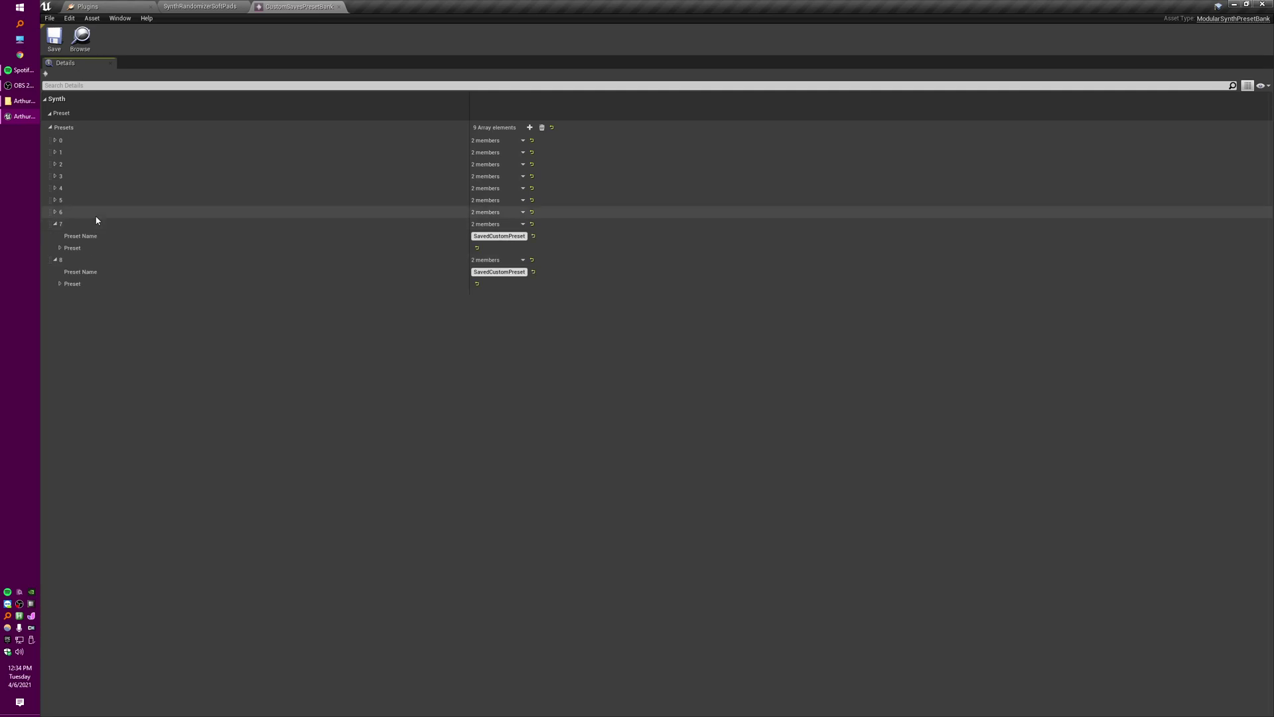
click(97, 213)
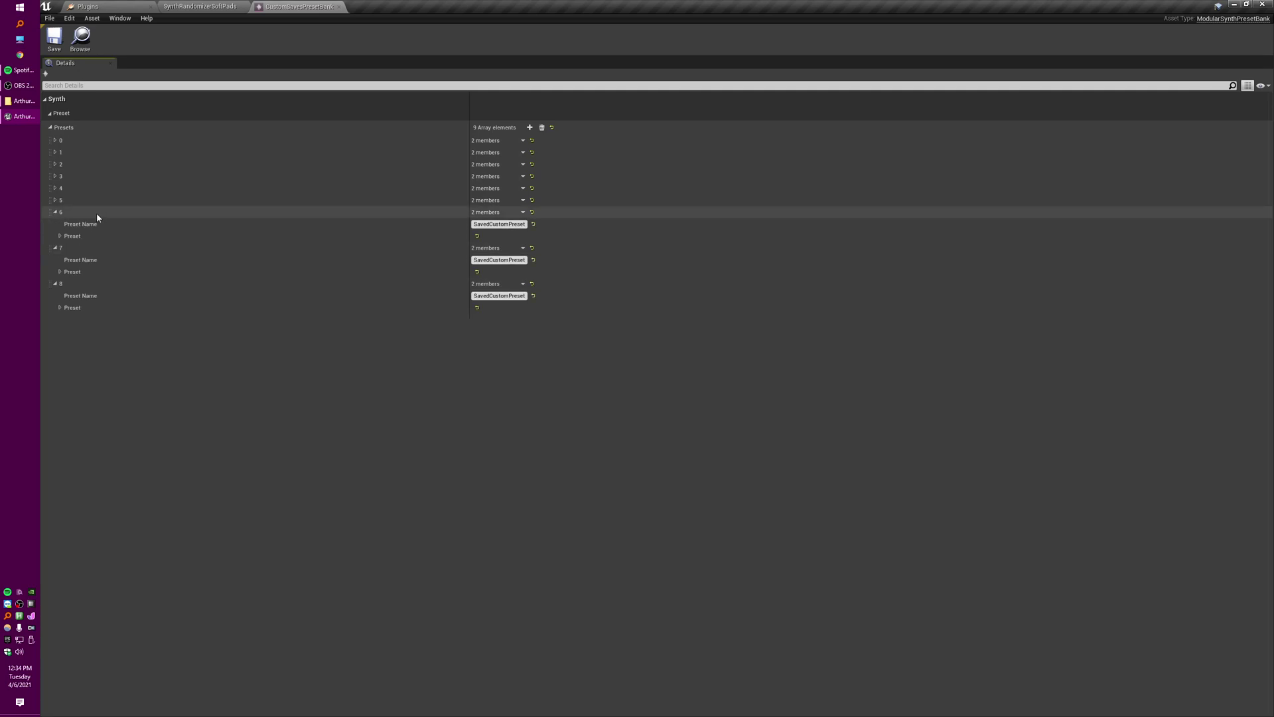
click(60, 308)
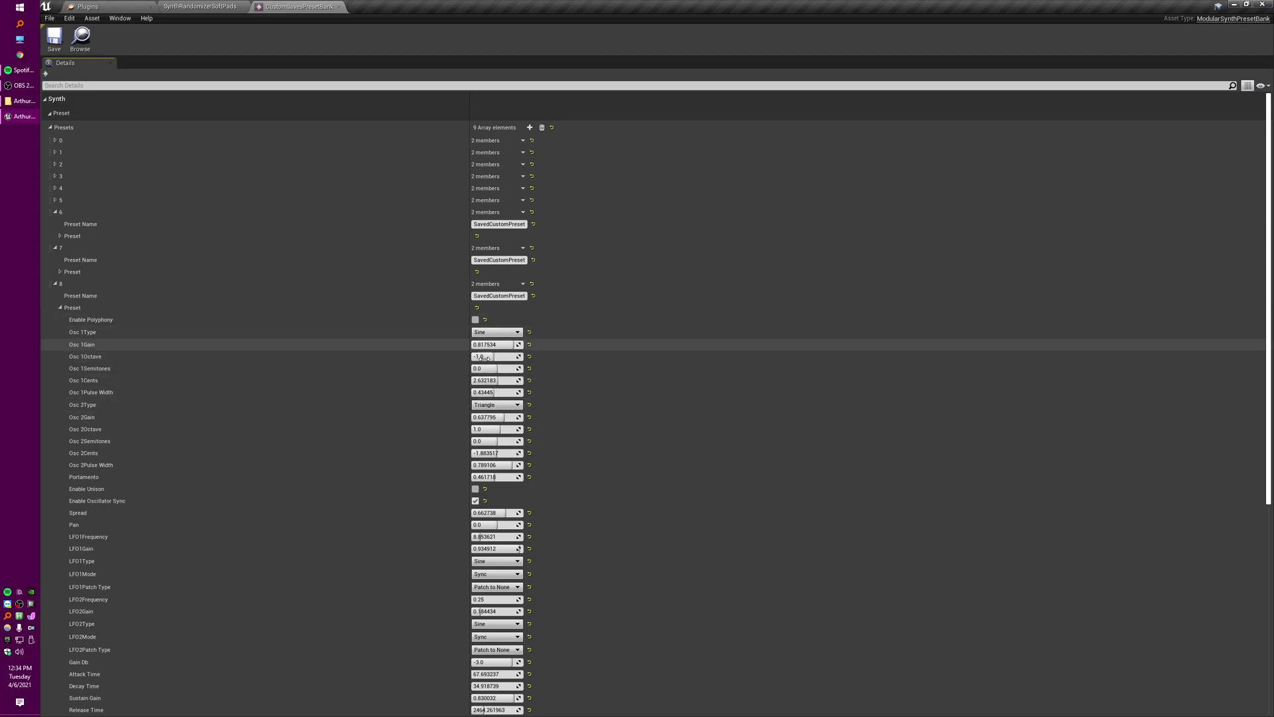
click(110, 6)
click(196, 10)
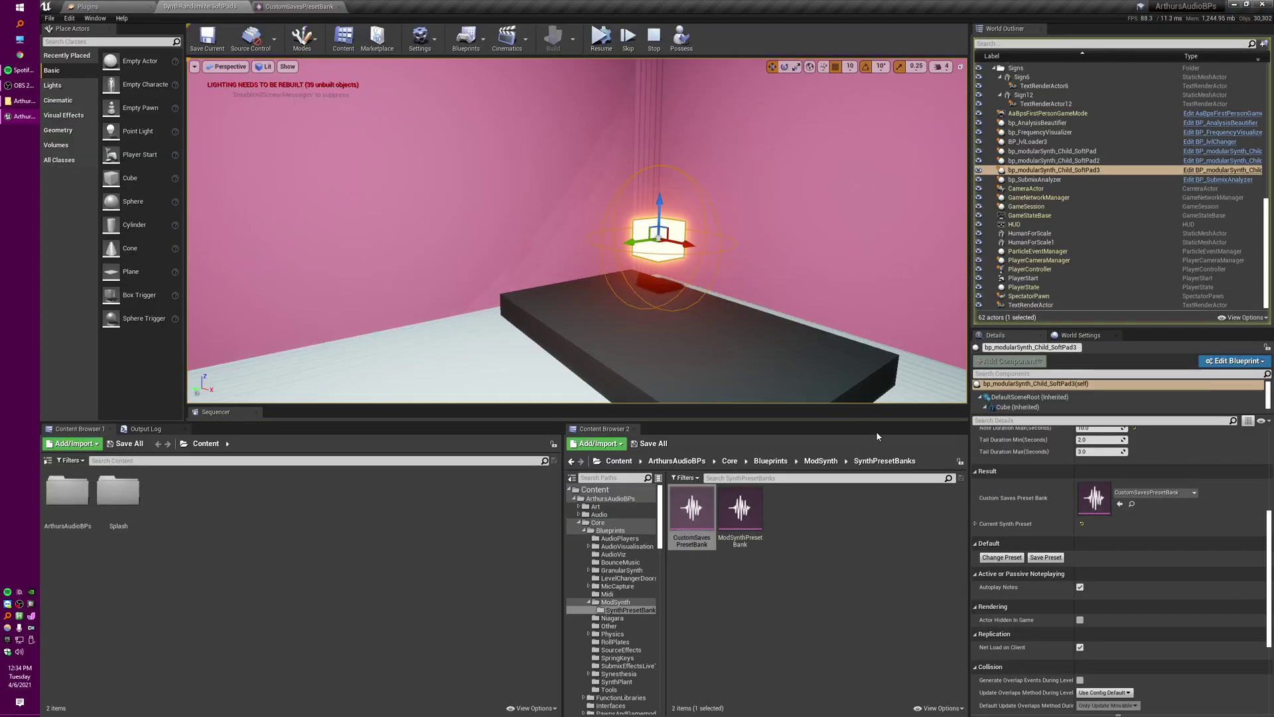
Review bp_modularSynth_Child_SoftPad3's Autoplay Randomizer settings, then expand Current Synth Preset and check its oscillator parameters.
scroll(995, 574, down, 5)
scroll(995, 574, down, 2)
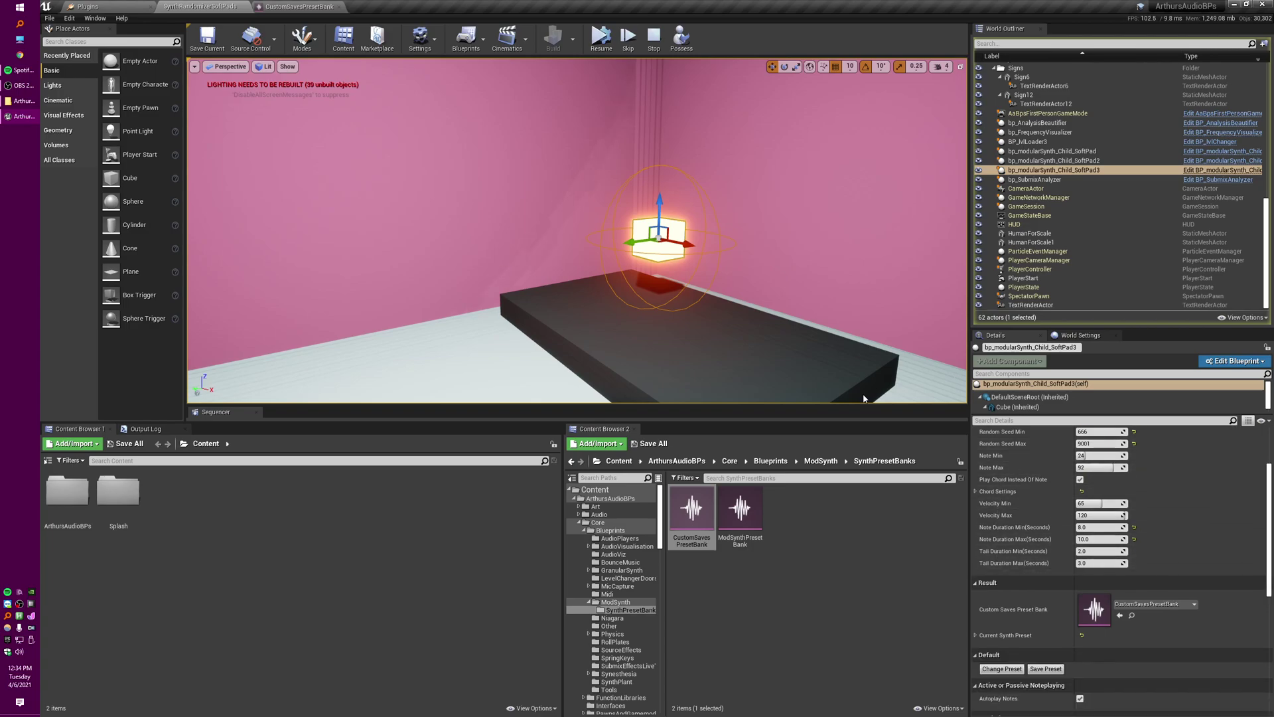
scroll(1008, 597, down, 1)
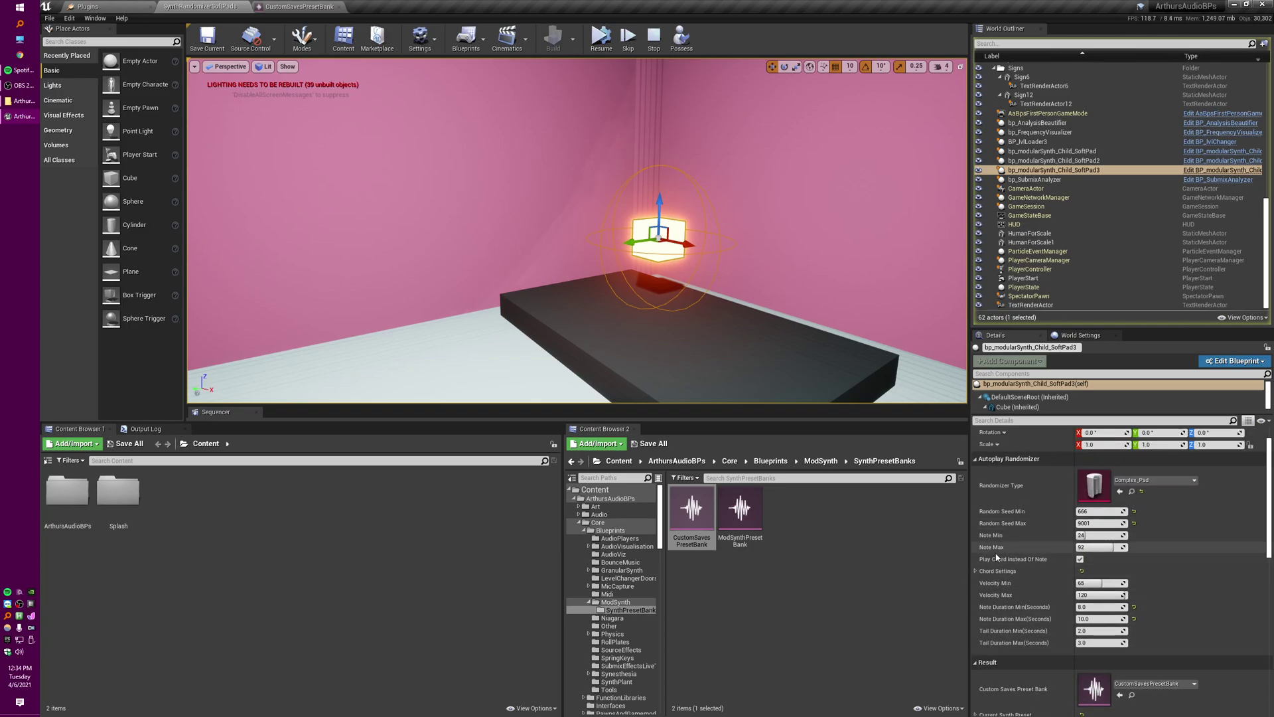
click(974, 620)
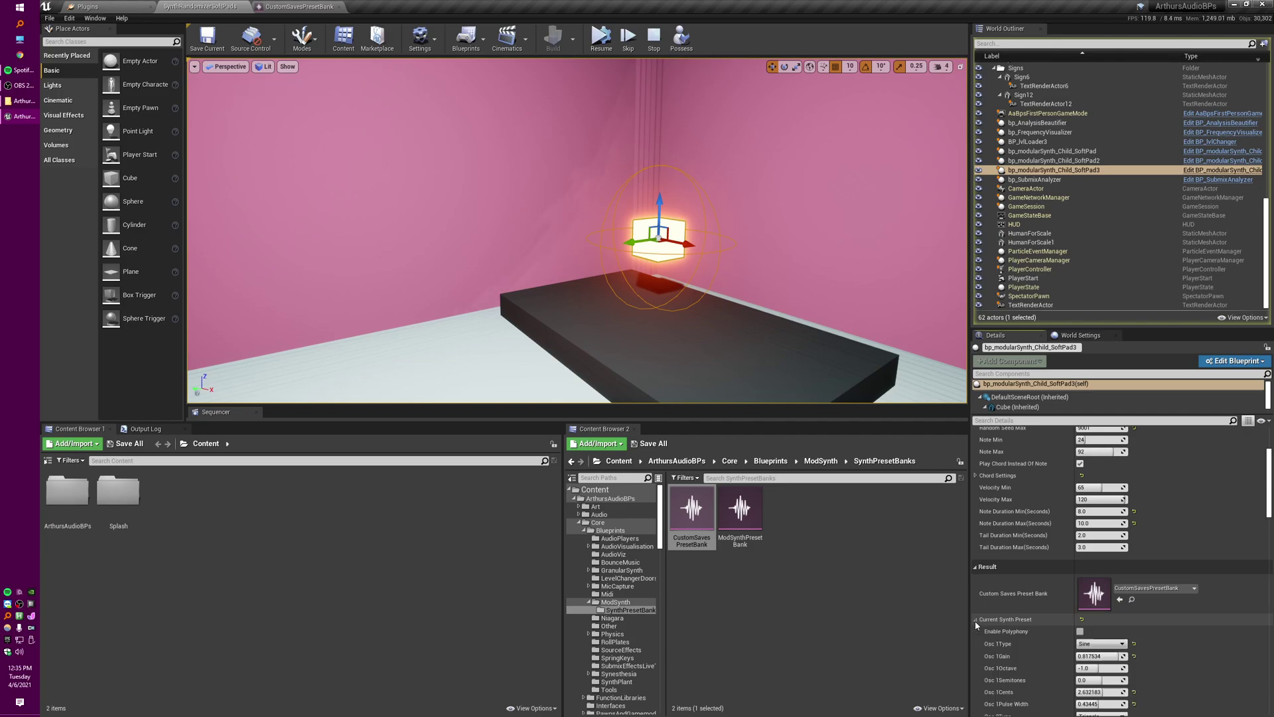
scroll(1058, 564, down, 4)
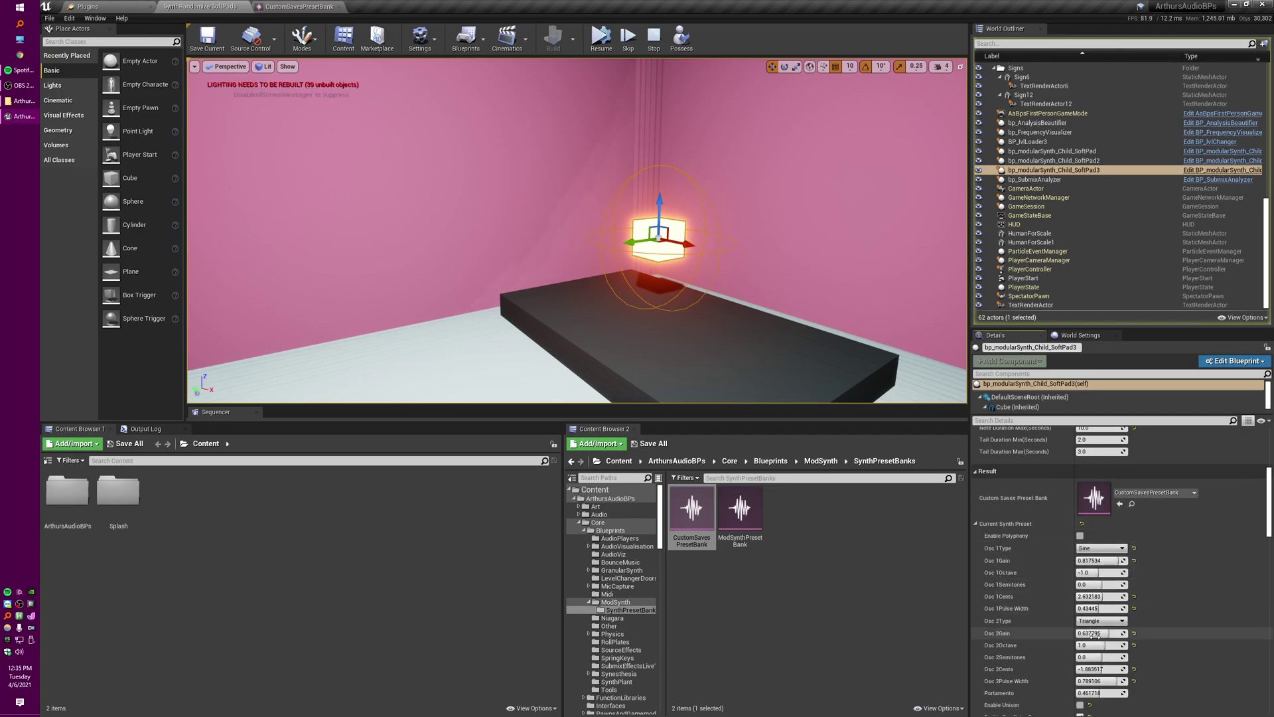
scroll(1052, 603, down, 1)
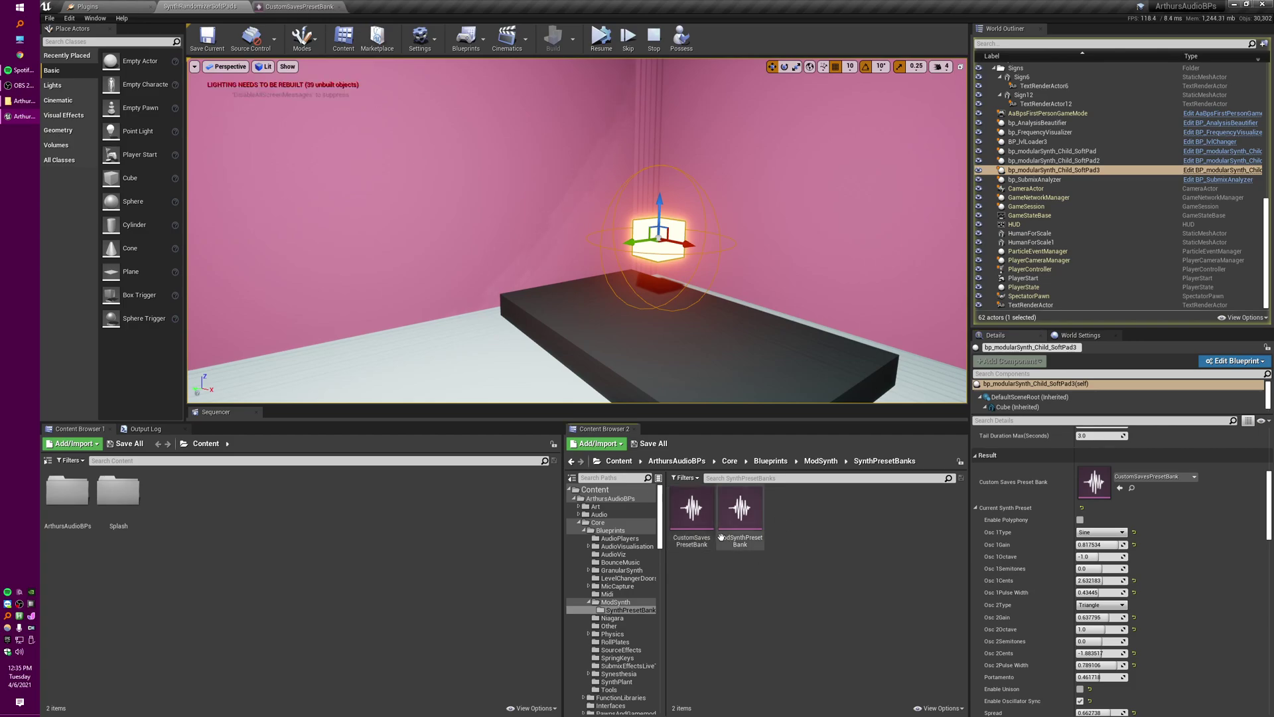
Duplicate the CustomSavesPresetBank asset and name the copy MYYYYYpresets.
click(698, 520)
key(ctrl+w)
key(Return)
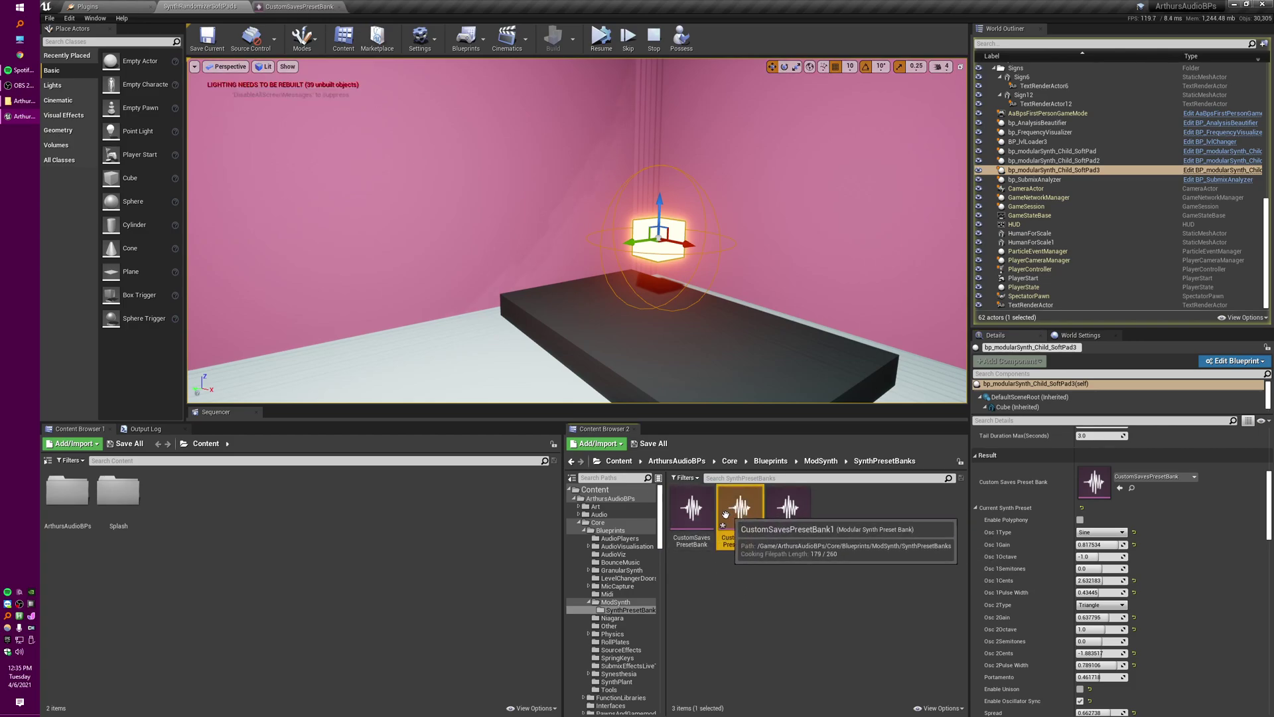
right_click(699, 511)
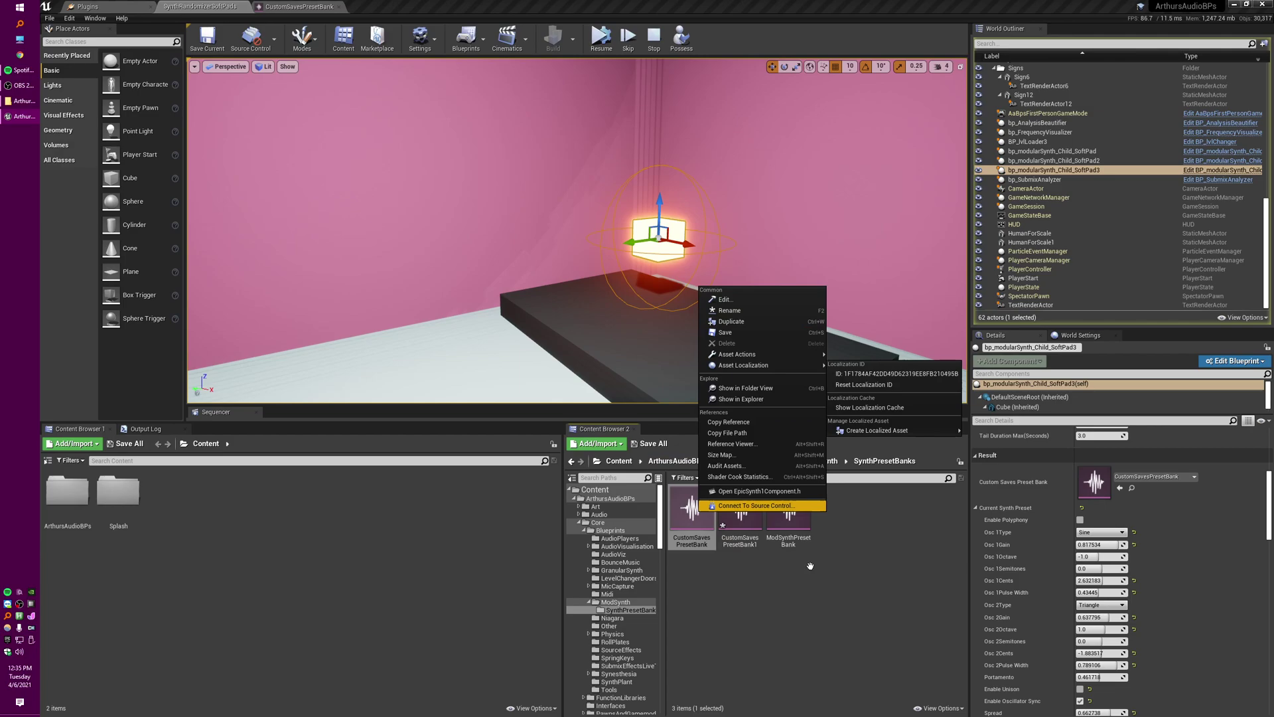
click(740, 511)
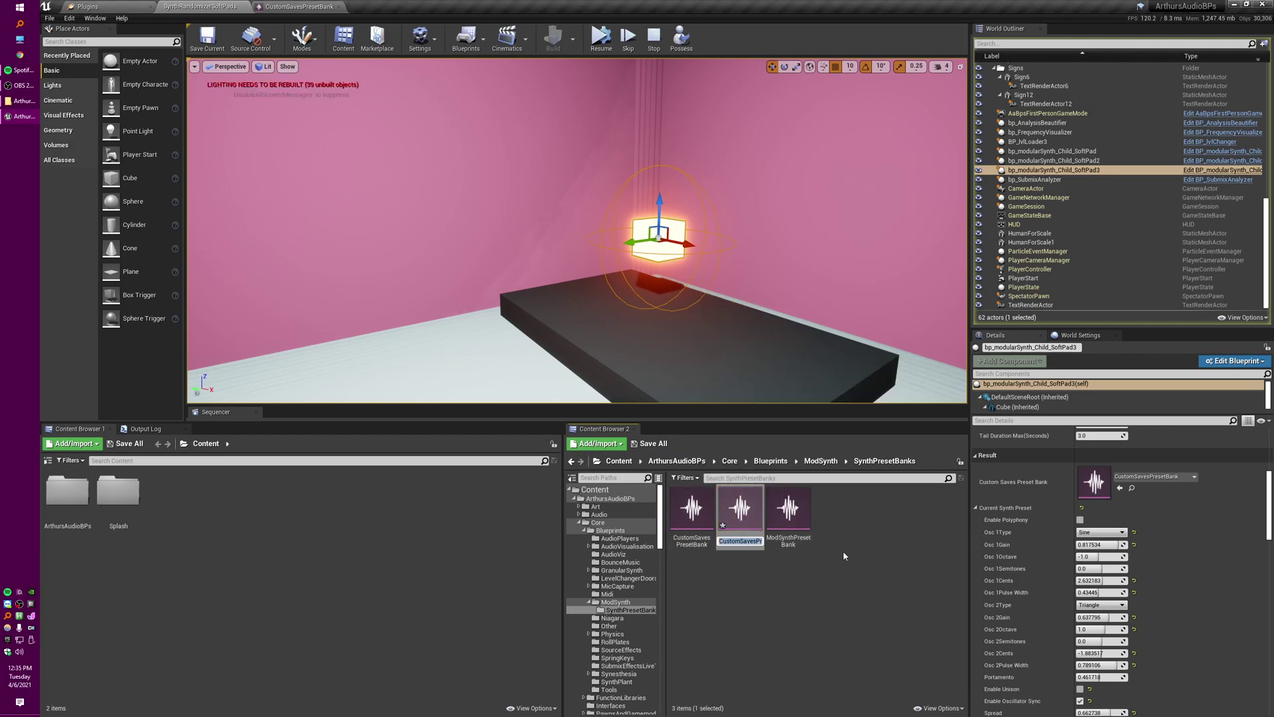
text(MYYYYY)
text(presets)
key(Return)
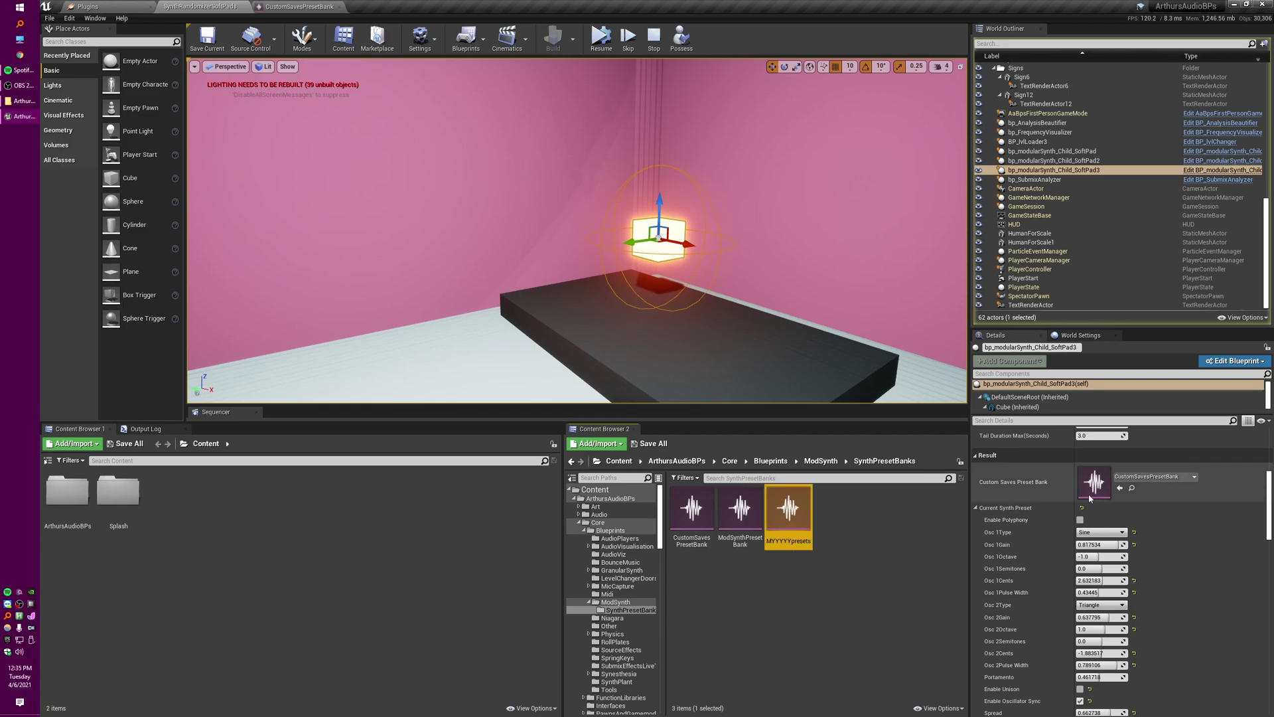
Stop the simulation and assign MYYYYYpresets as the Custom Saves Preset Bank of bp_modularSynth_Child_SoftPad3.
click(654, 36)
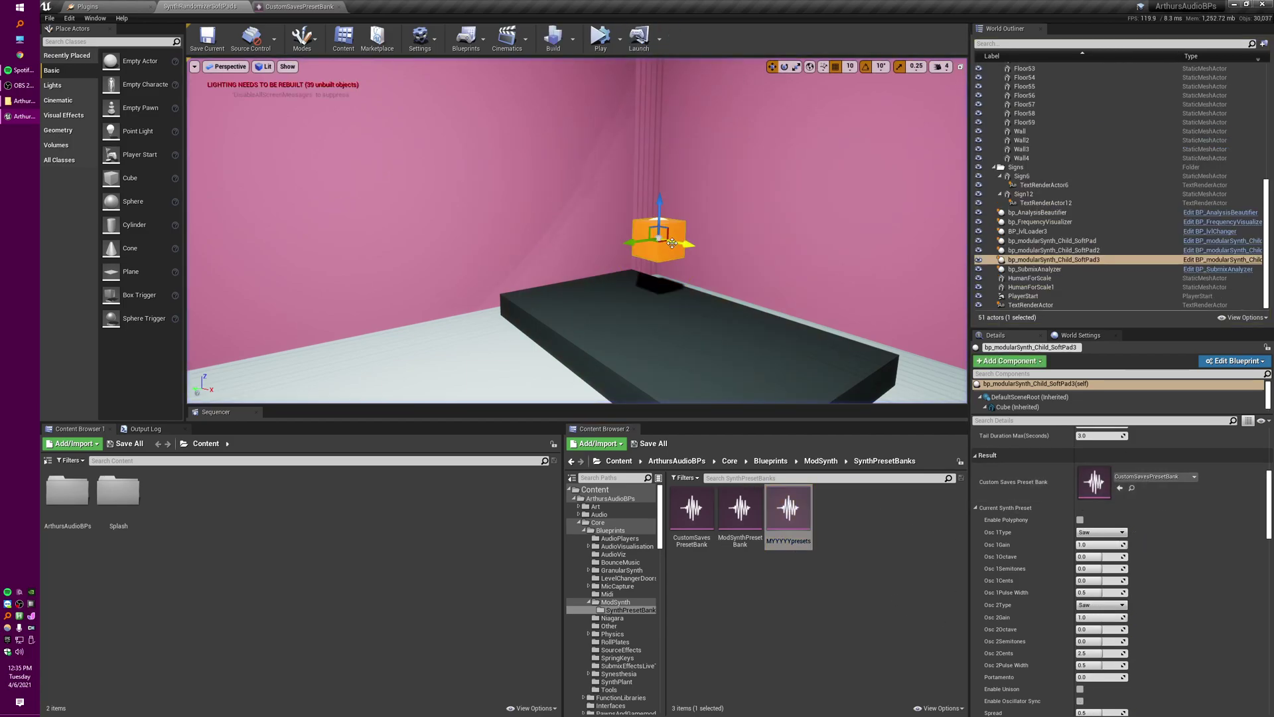
scroll(1128, 531, up, 1)
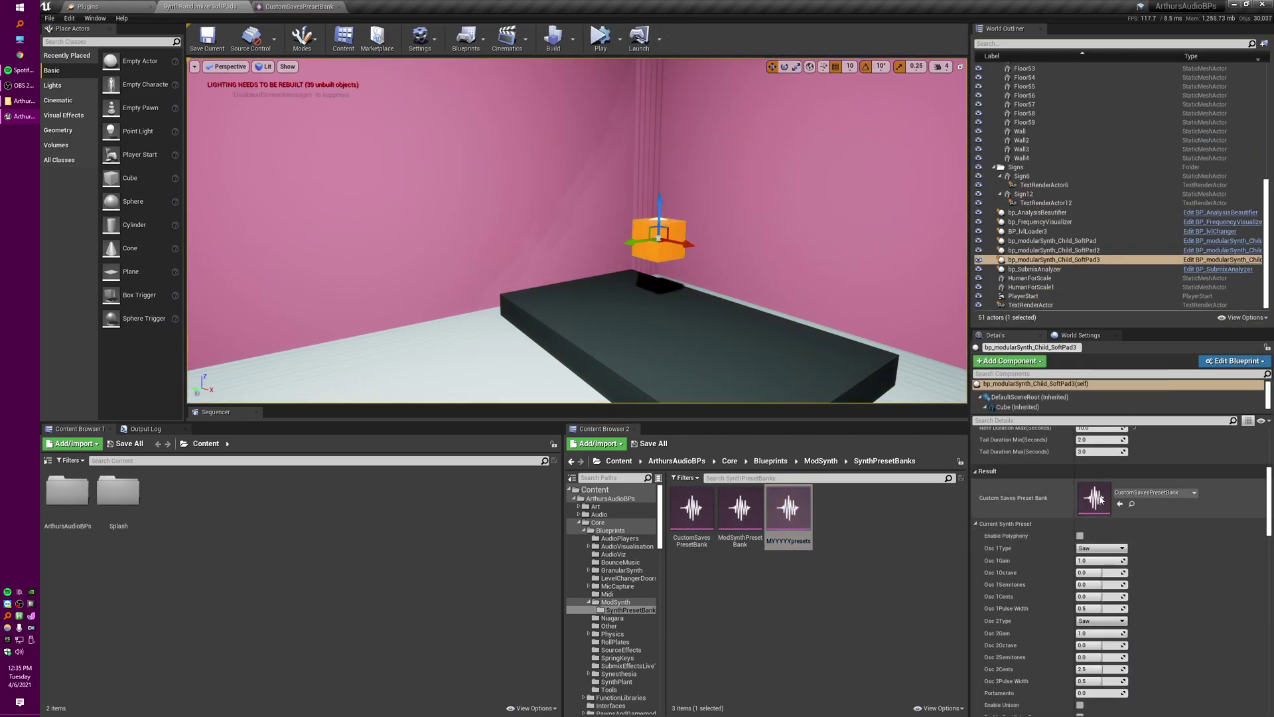
click(1154, 493)
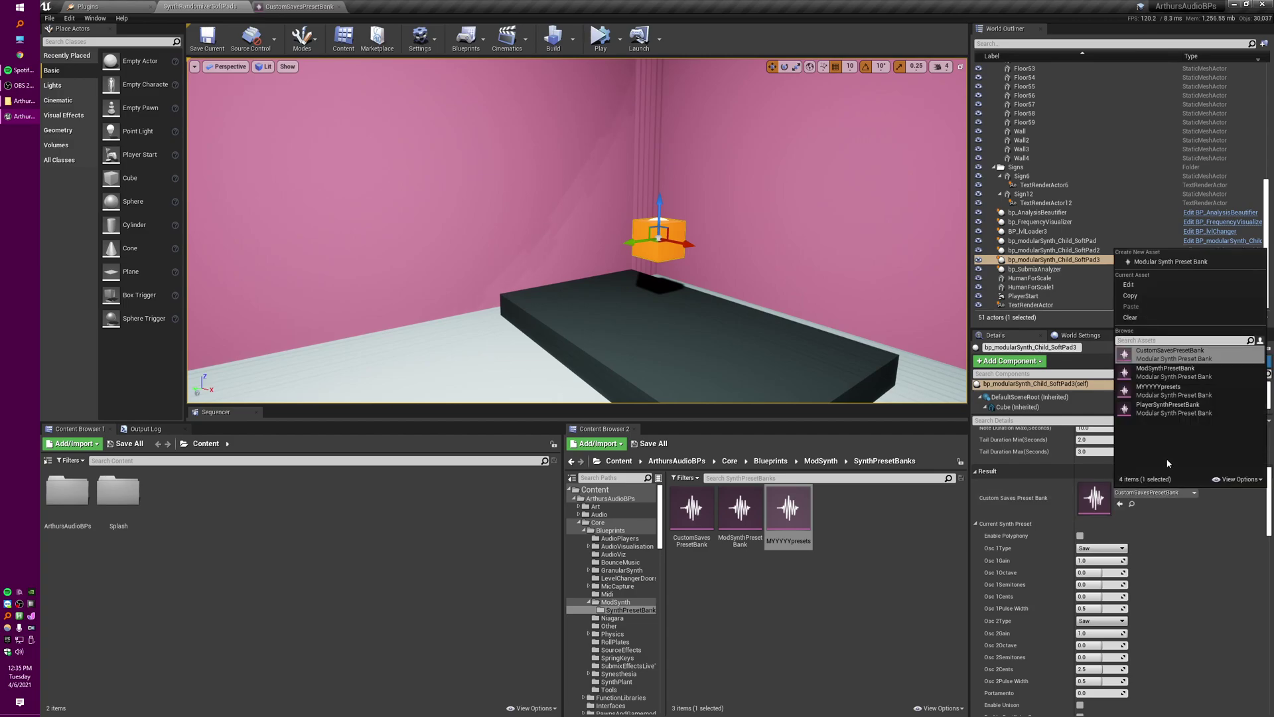
click(1146, 391)
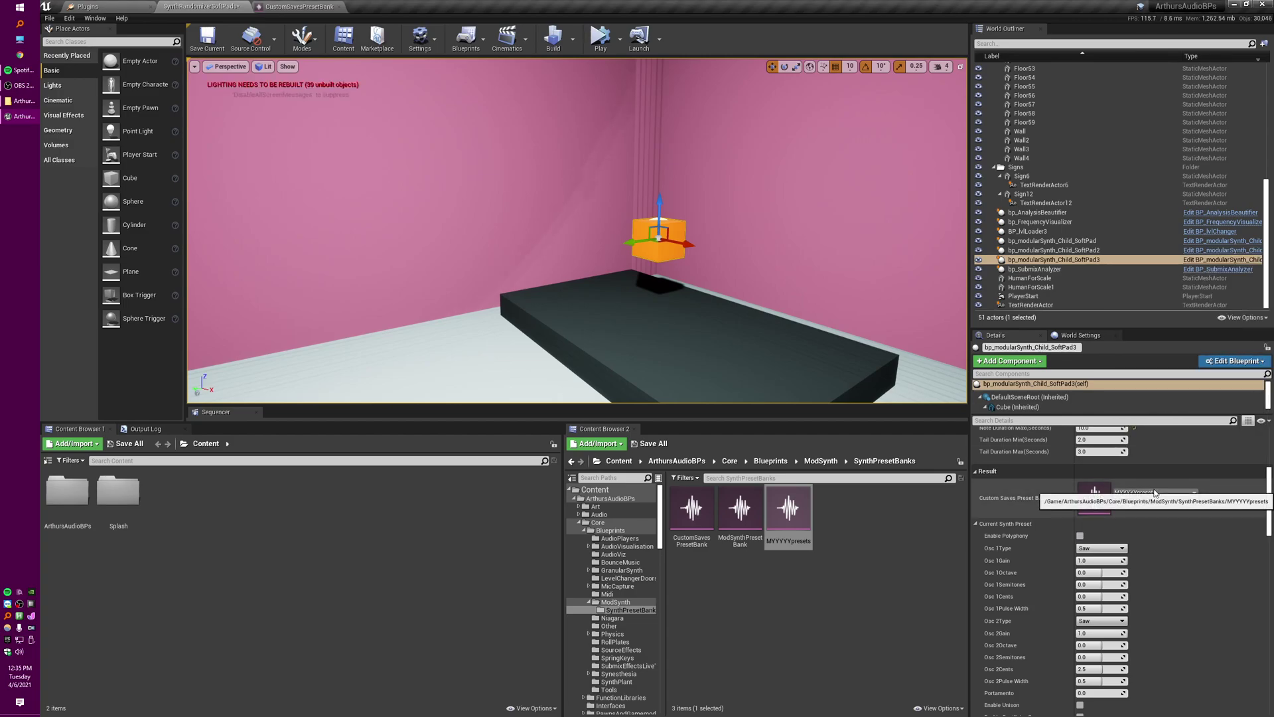
Open the MYYYYYpresets bank, expand its Presets array to check the copied presets, and return to the SynthRandomizerSoftPads level.
click(795, 511)
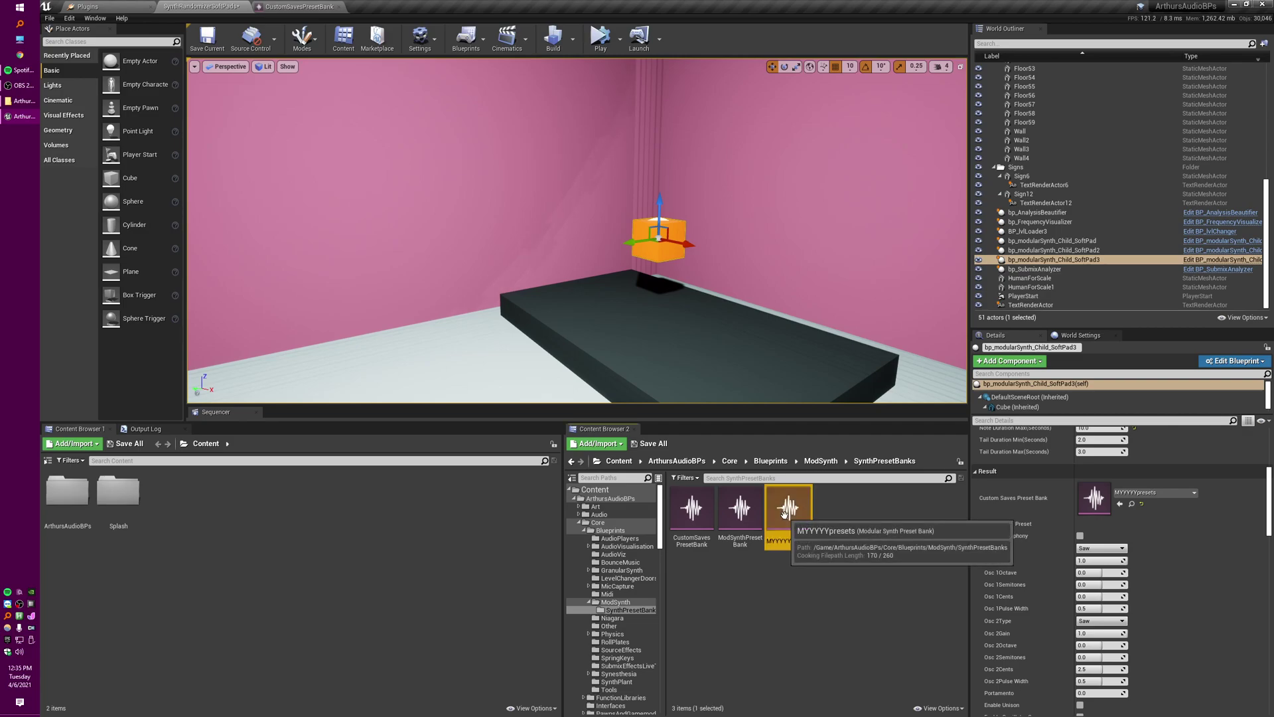
click(685, 514)
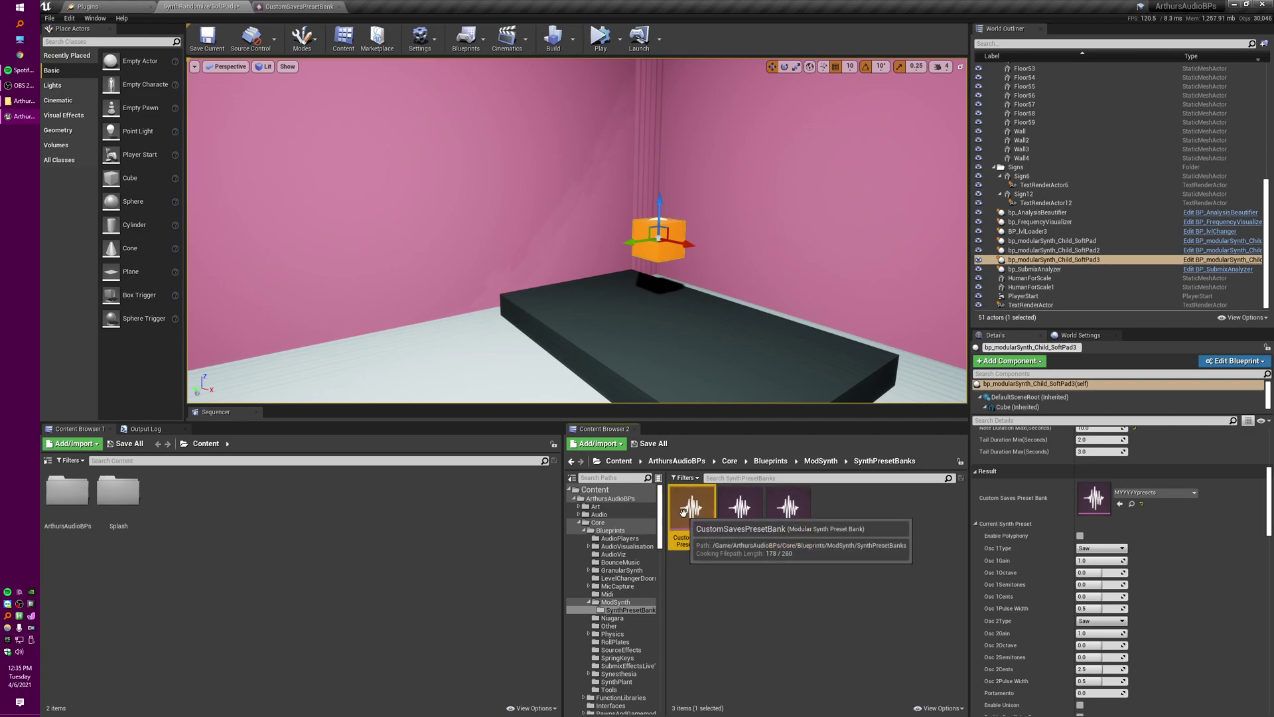
double_click(793, 511)
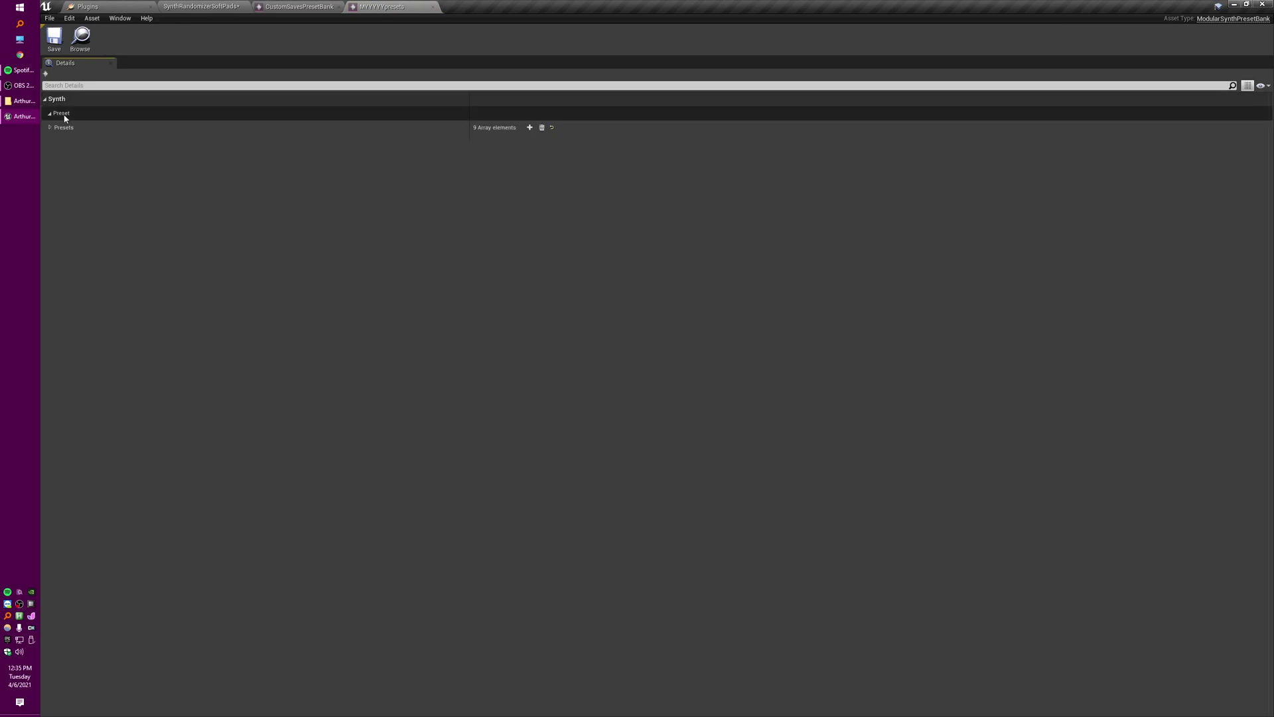
click(50, 127)
click(133, 8)
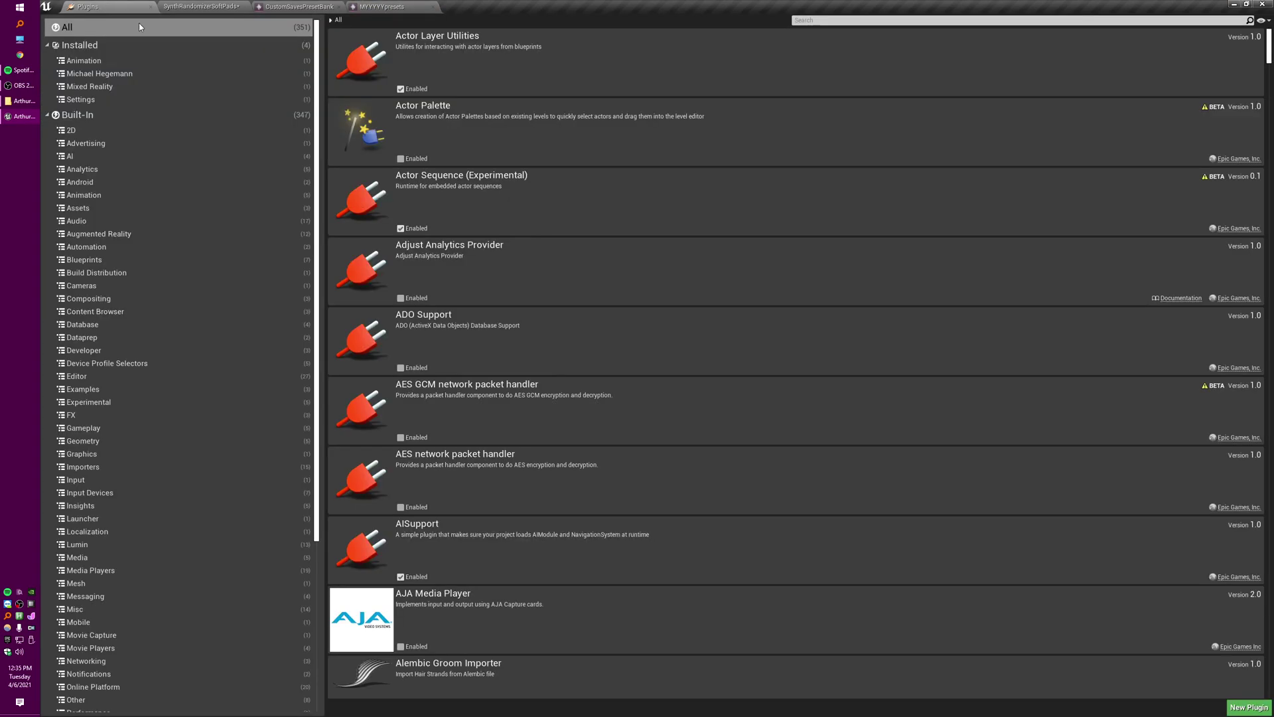
click(201, 6)
right_click(853, 526)
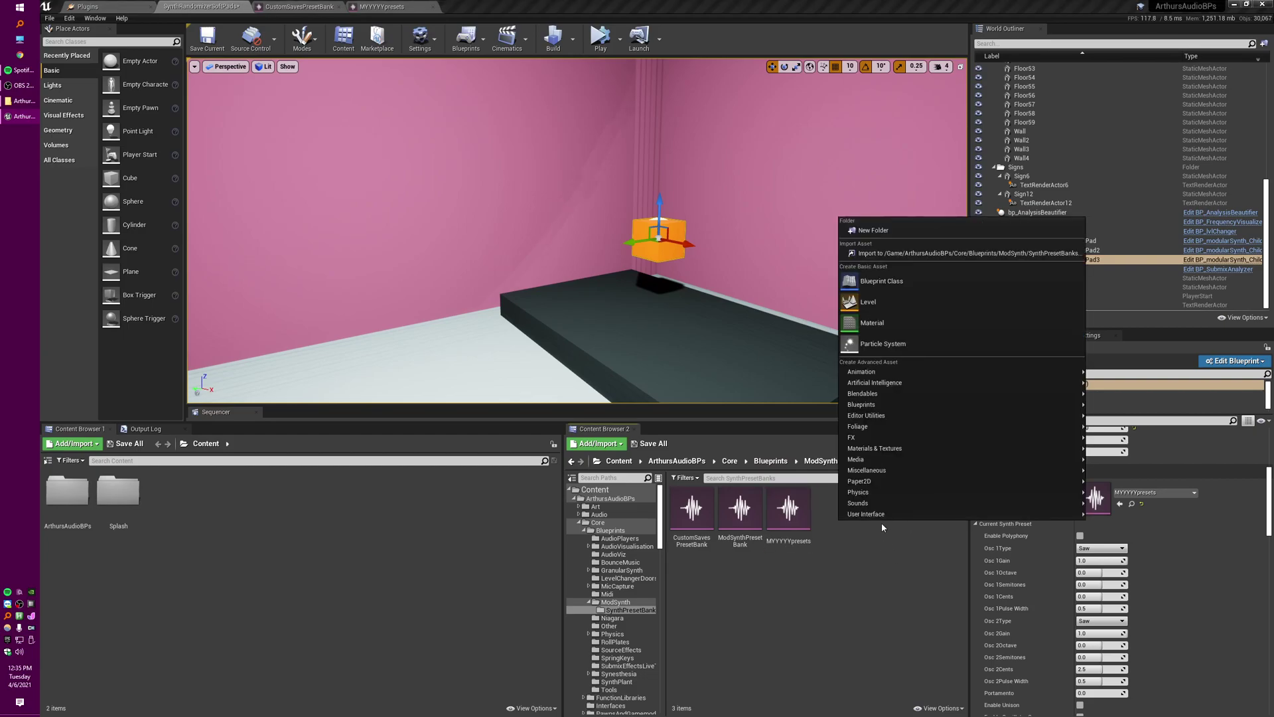
mouse_move(867, 505)
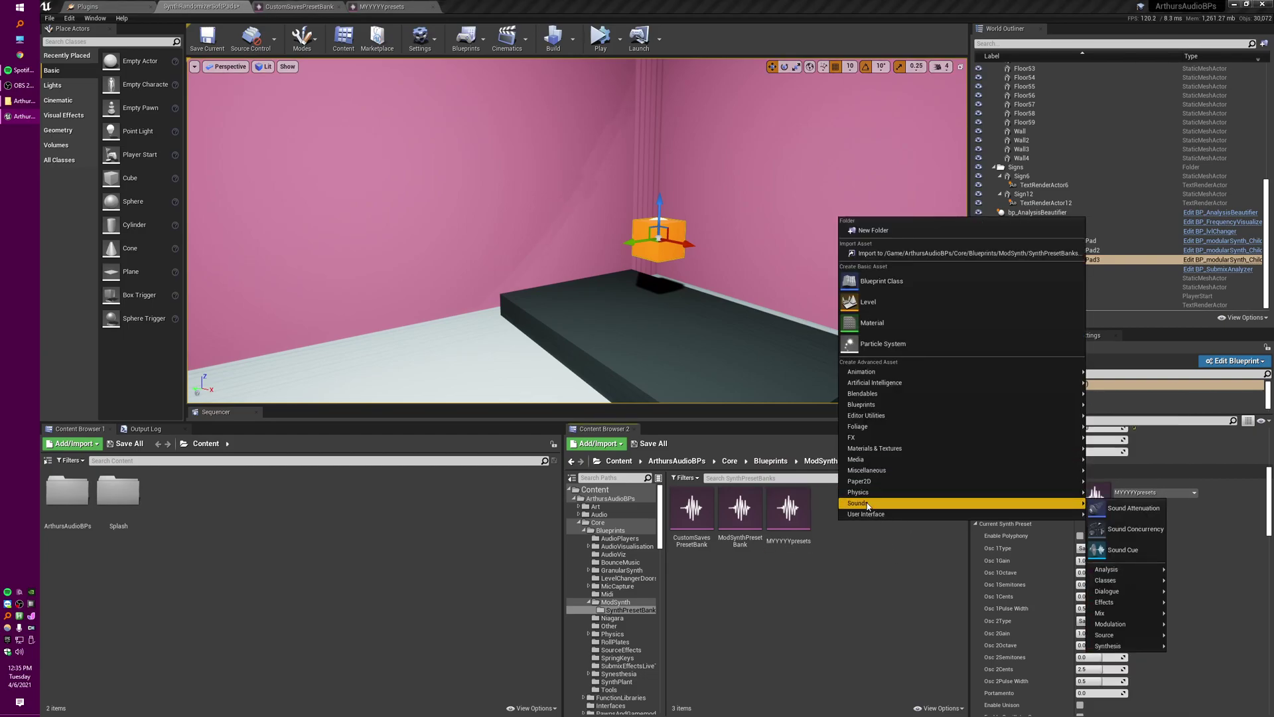
click(1057, 622)
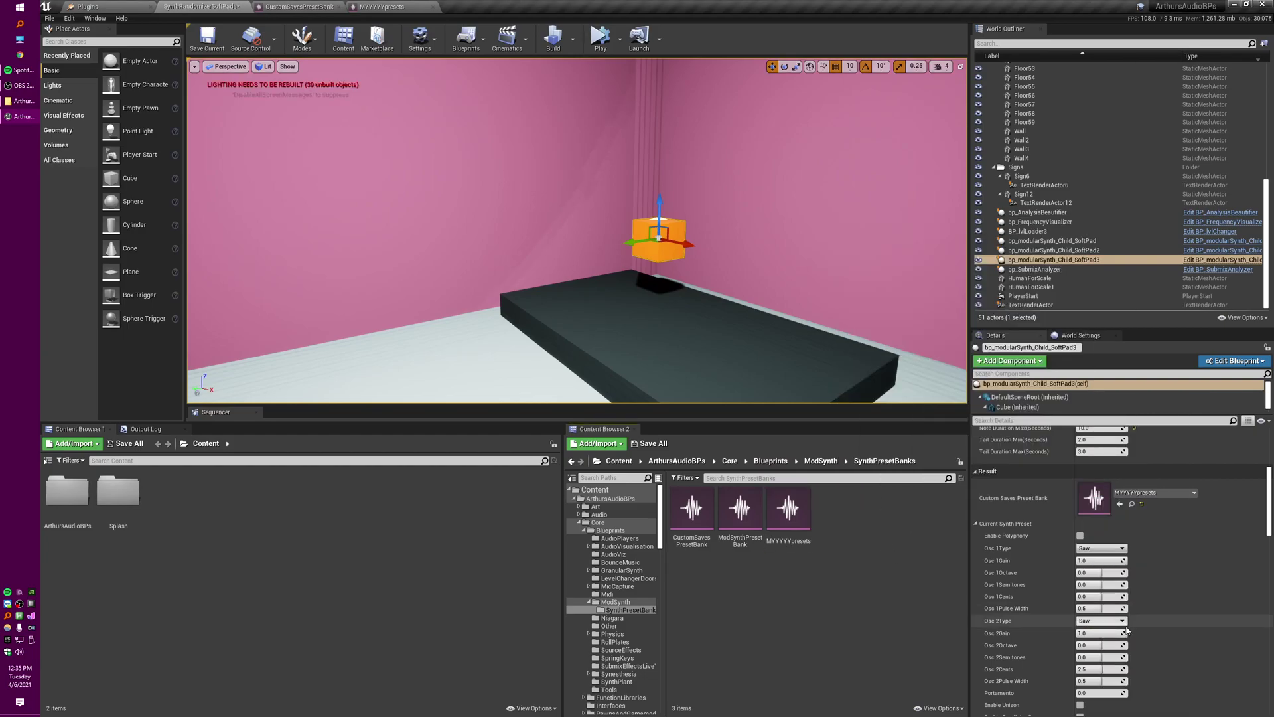
Create a new Modular Synth Preset Bank asset in the SynthPresetBanks folder and name it MY4realthistimePresetBank.
right_click(856, 528)
mouse_move(891, 507)
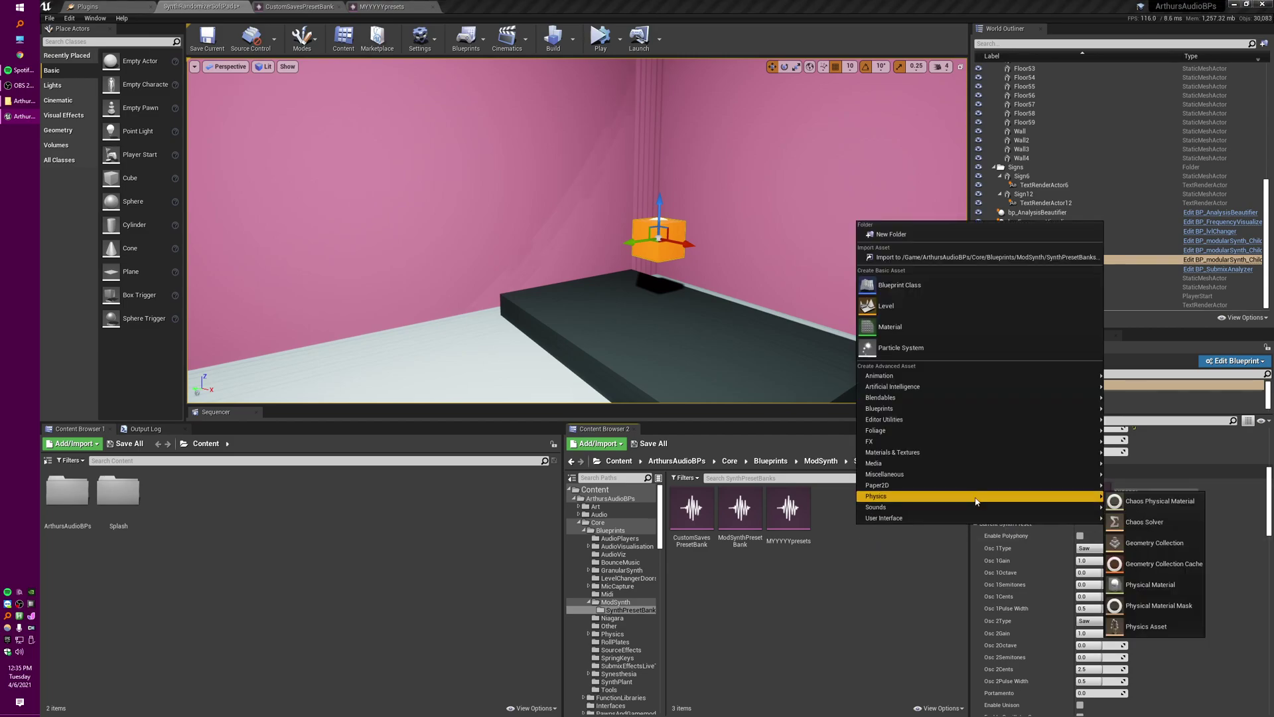
mouse_move(1126, 649)
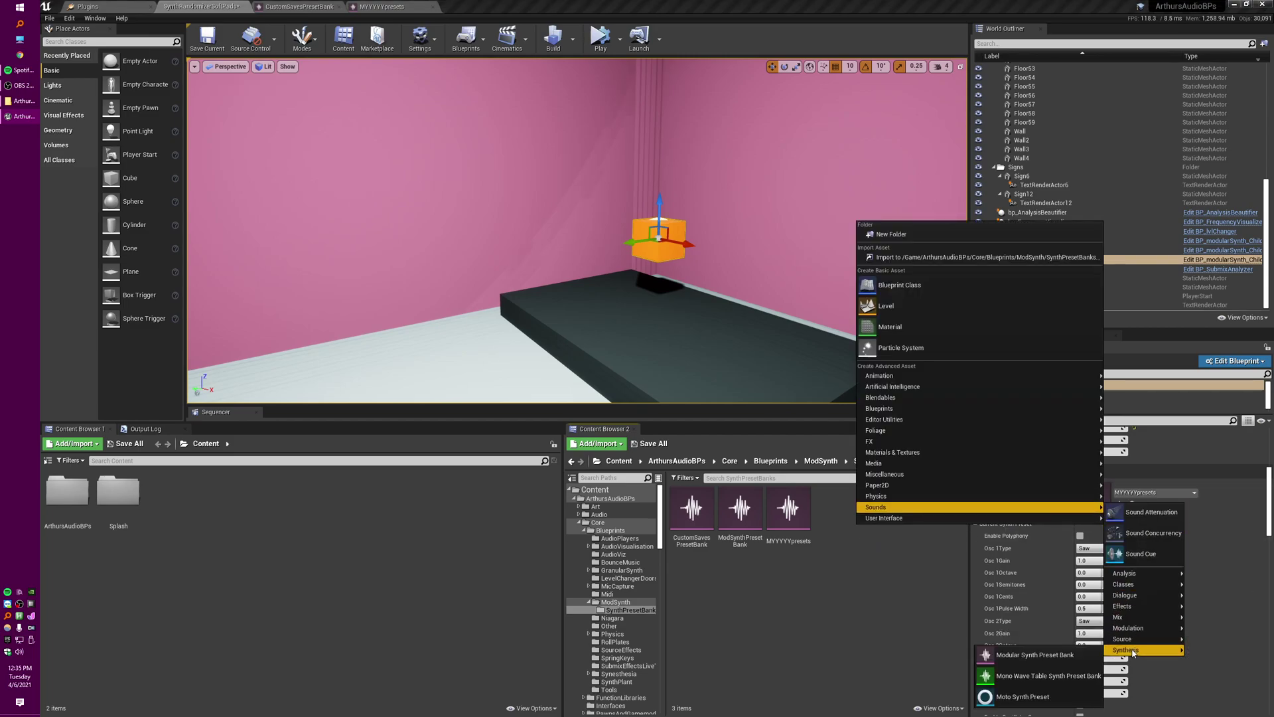
click(1013, 662)
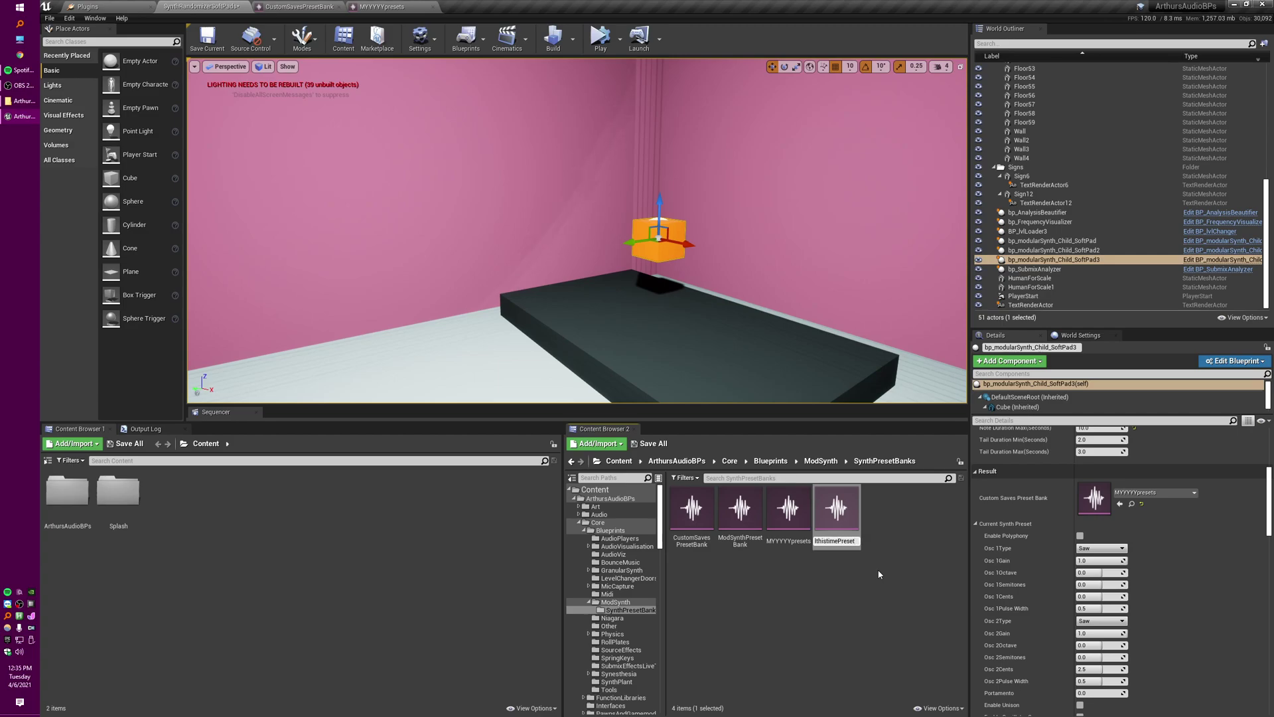
text(bank)
key(Return)
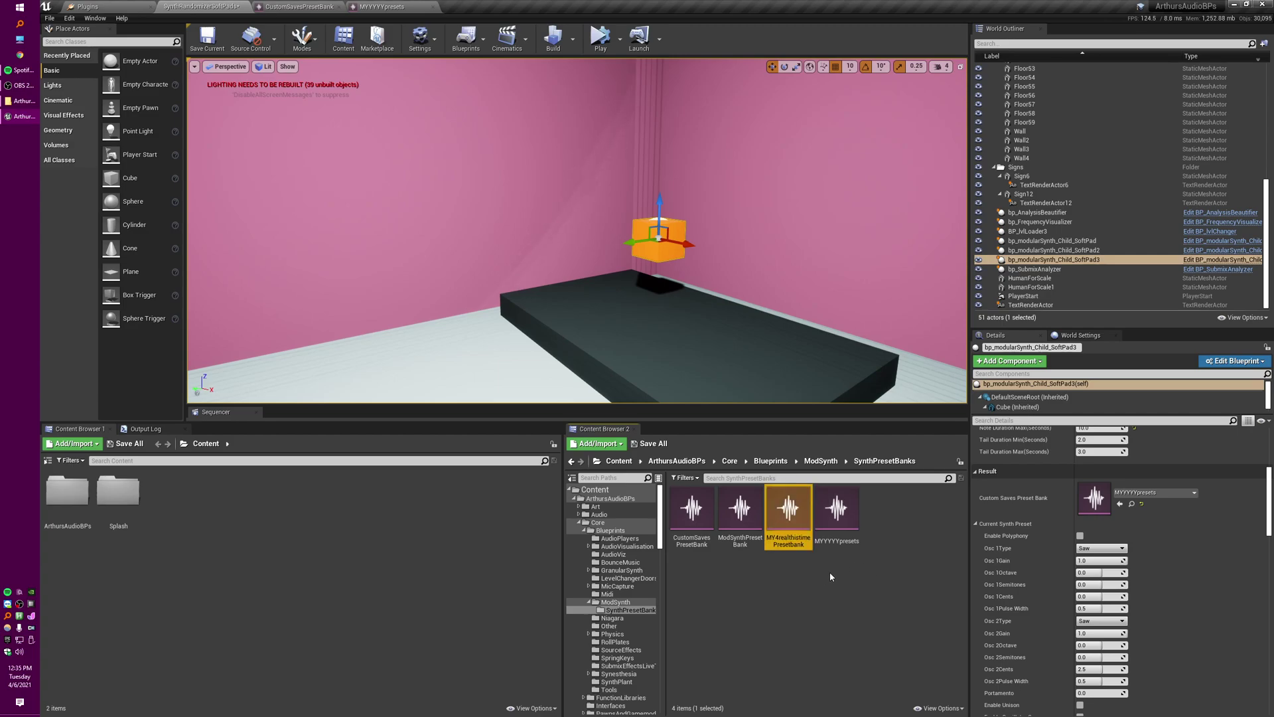
Assign MY4realthistimePresetBank as the Custom Saves Preset Bank of bp_modularSynth_Child_SoftPad3.
click(1155, 492)
click(665, 217)
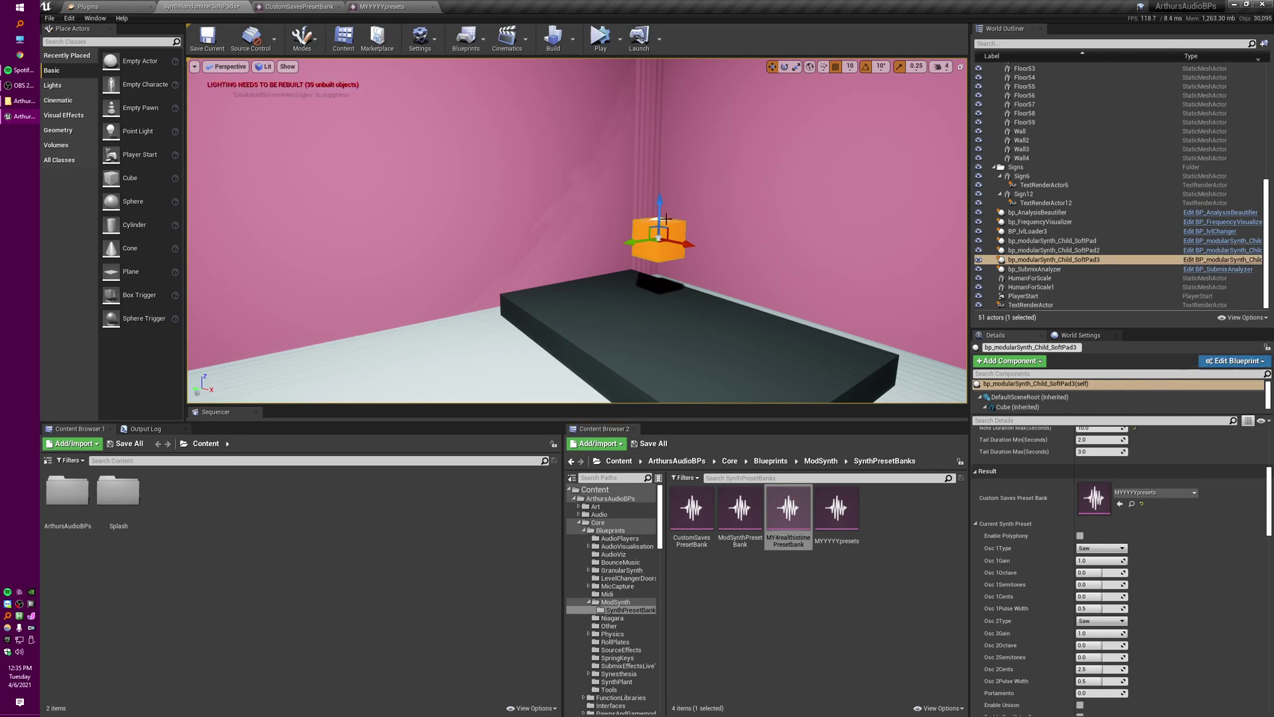
click(1154, 492)
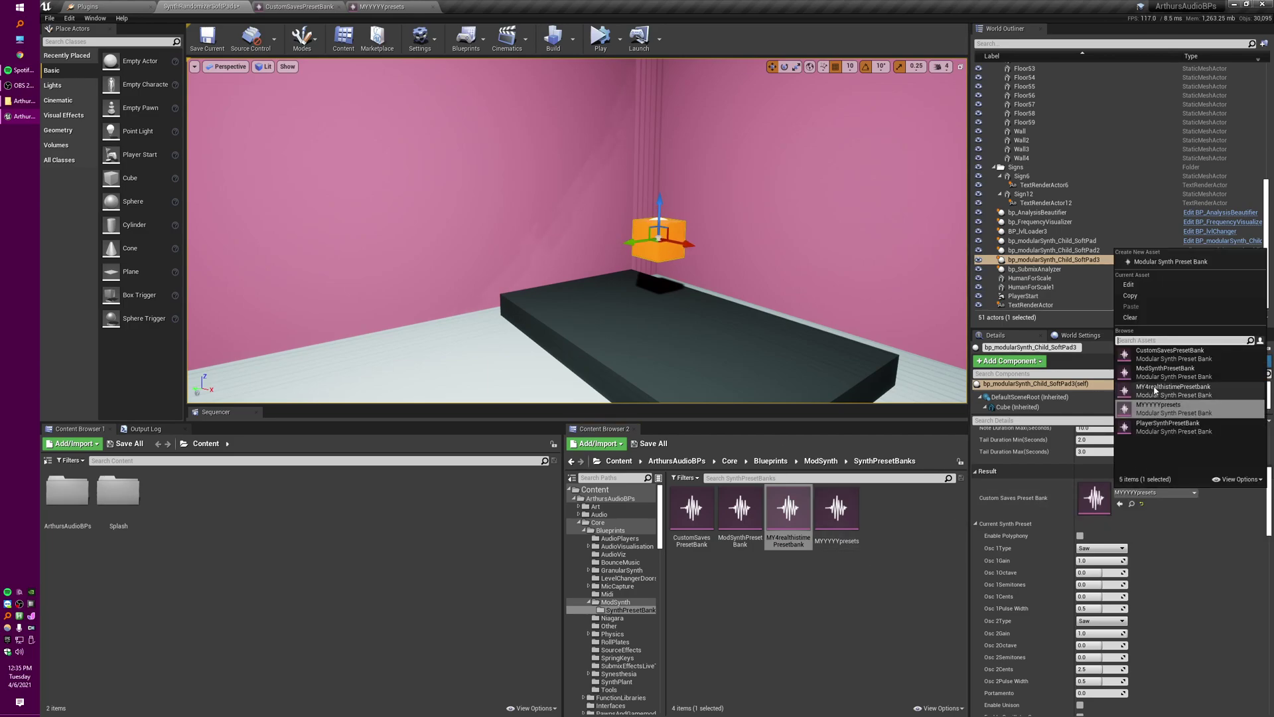
click(1168, 396)
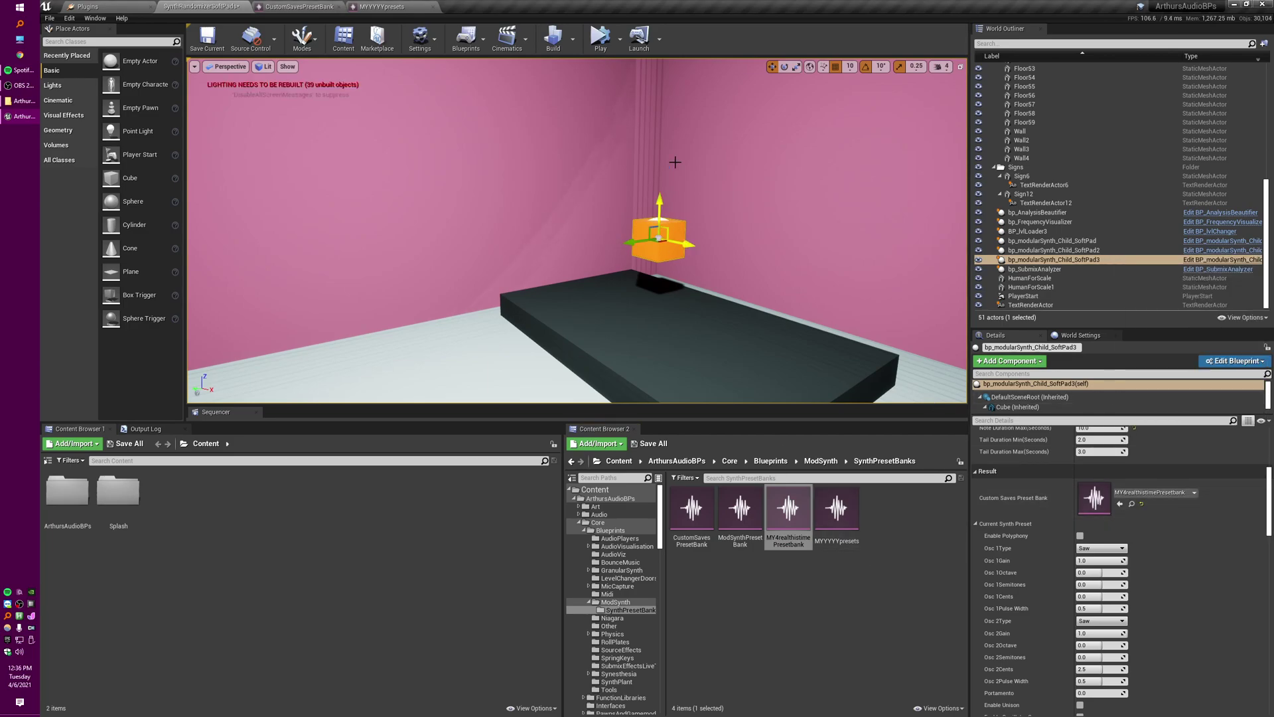
Open MY4realthistimePresetBank to check its Presets array, and return to the SynthRandomizerSoftPads level.
double_click(796, 529)
click(116, 114)
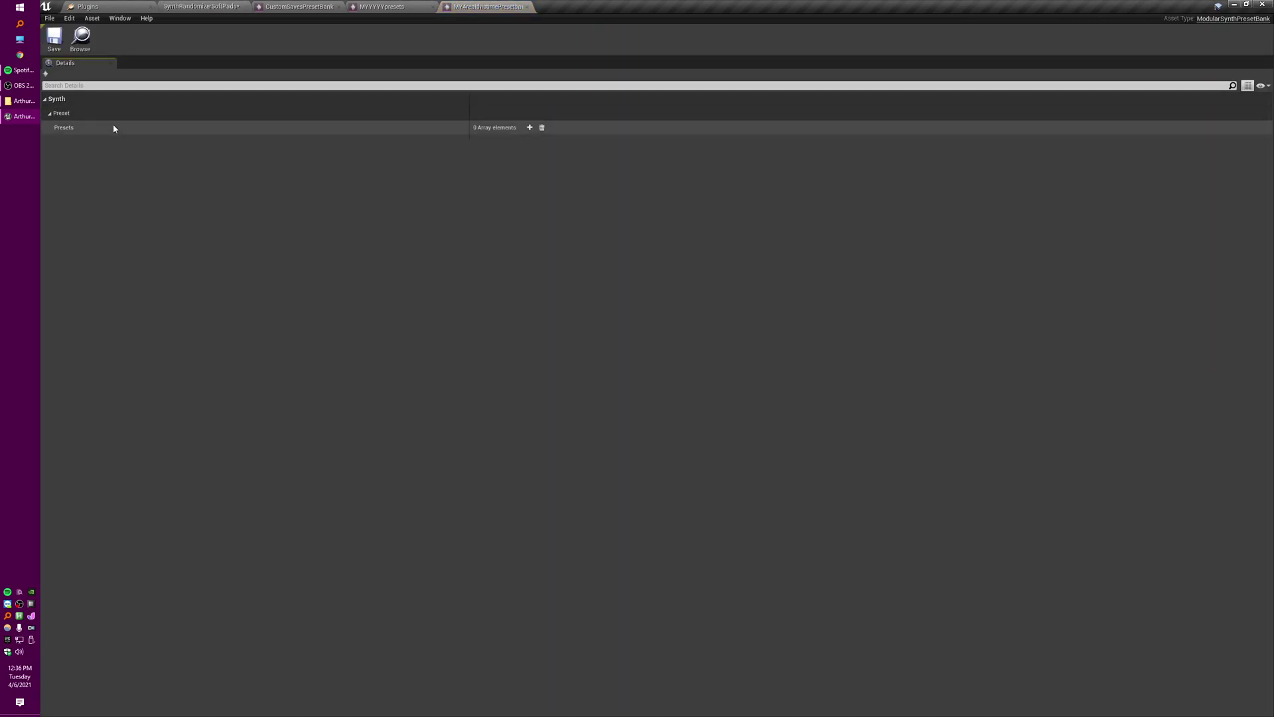
click(111, 6)
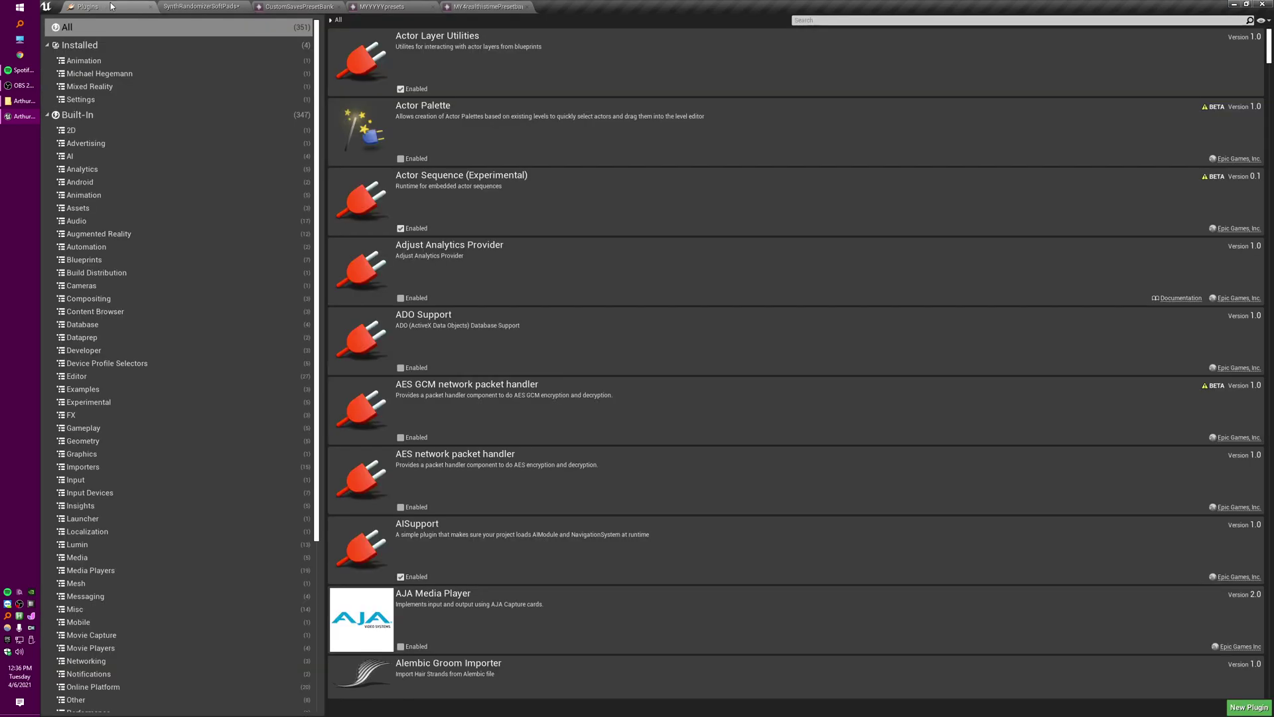
click(214, 6)
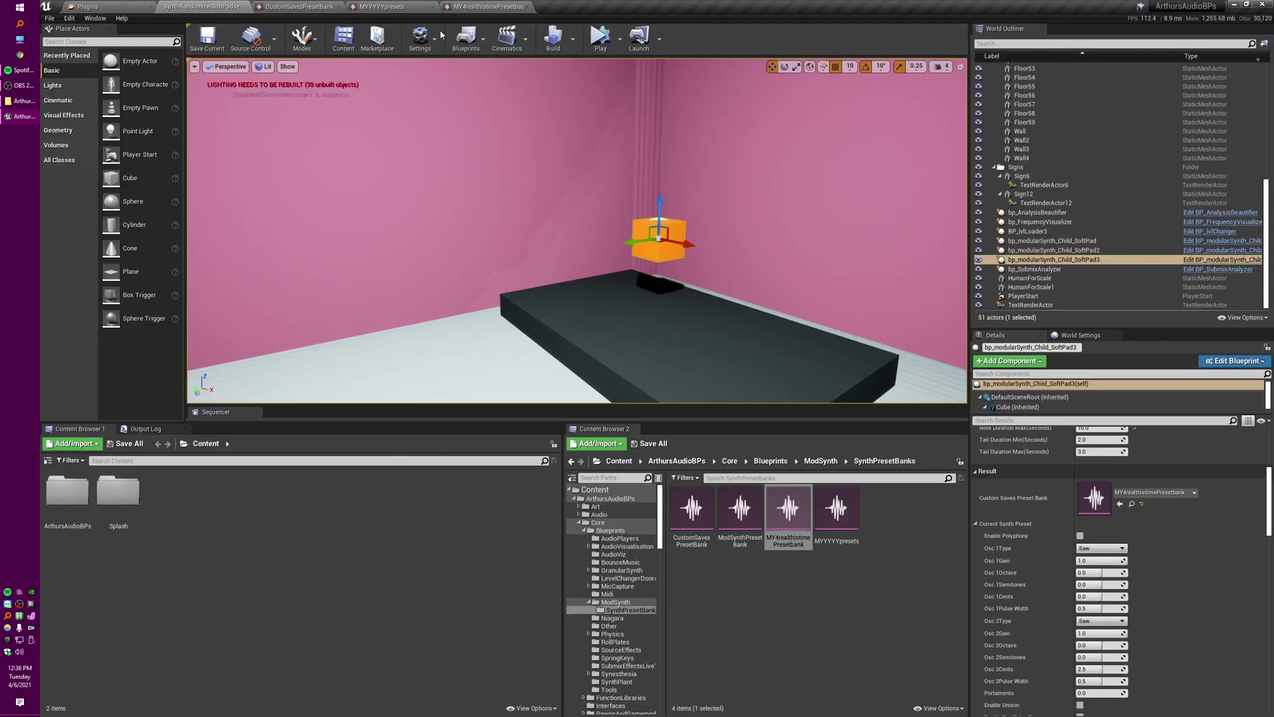
Simulate the level and pause it, collapse Current Synth Preset, and save the soft pad's preset to the assigned bank.
click(601, 37)
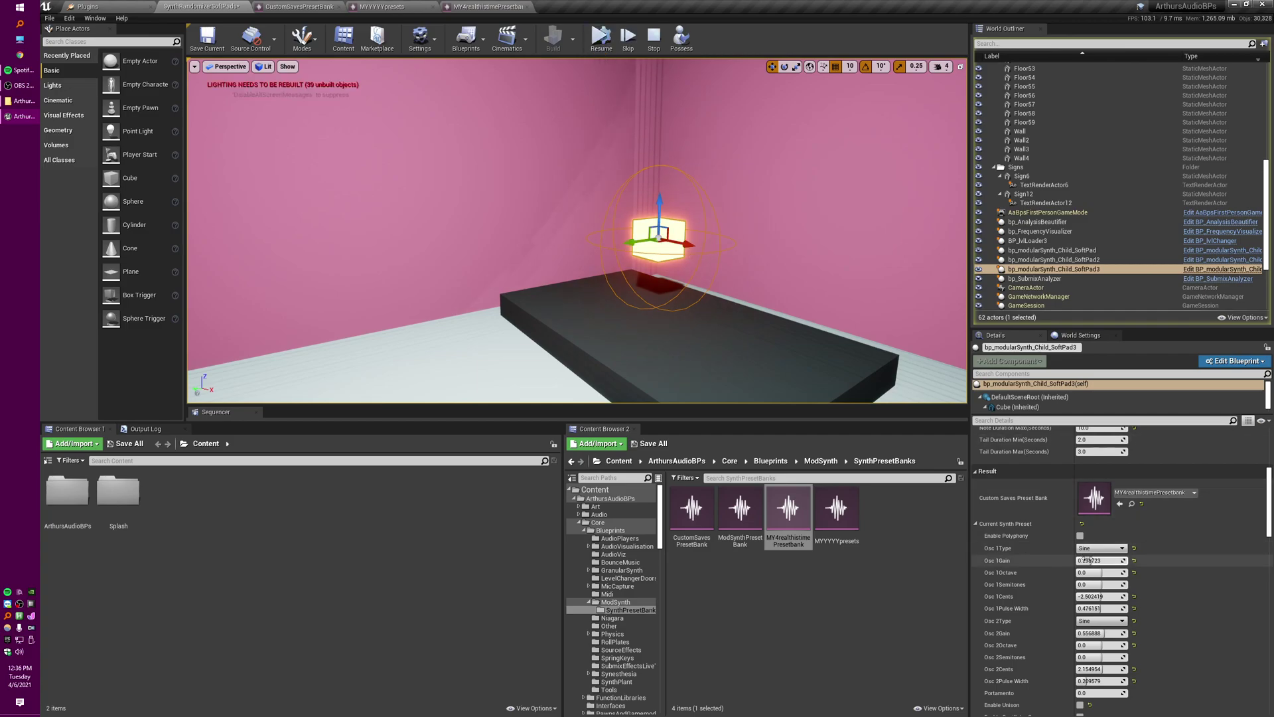
scroll(1135, 514, down, 5)
scroll(1128, 511, up, 5)
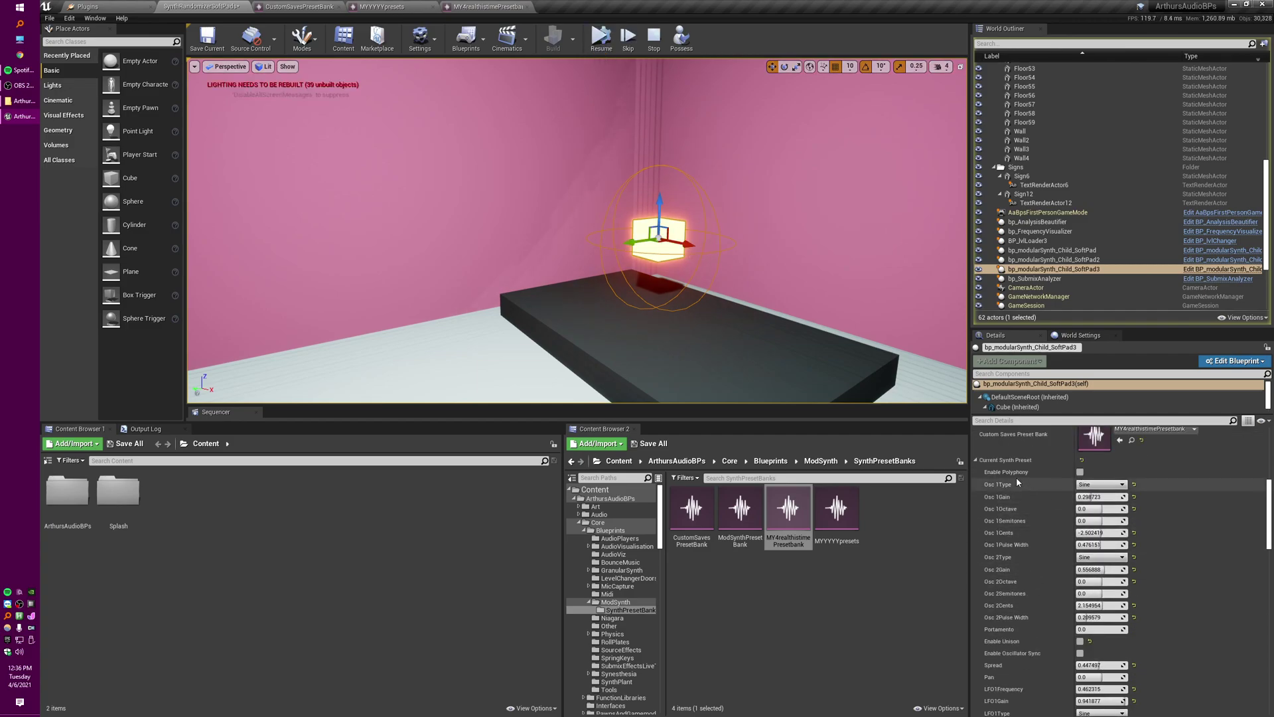
click(1015, 460)
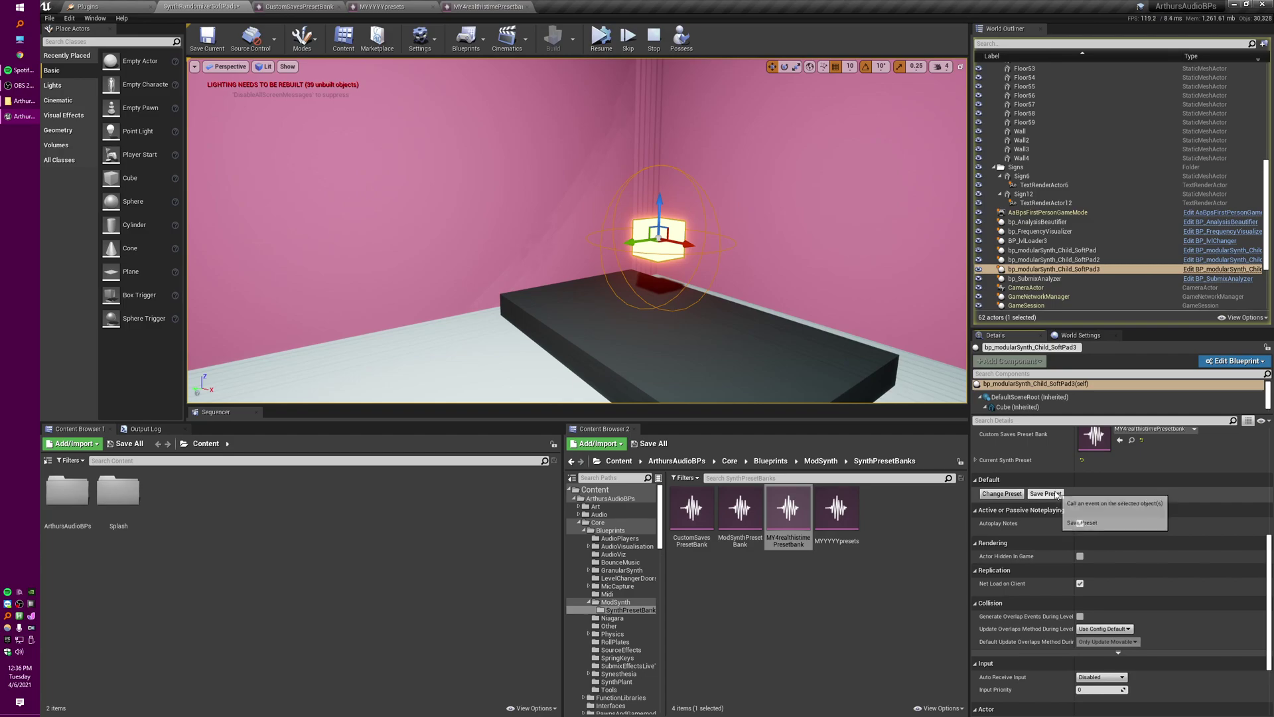
Reopen MY4realthistimePresetBank and expand its Presets array to check for the saved preset.
click(822, 583)
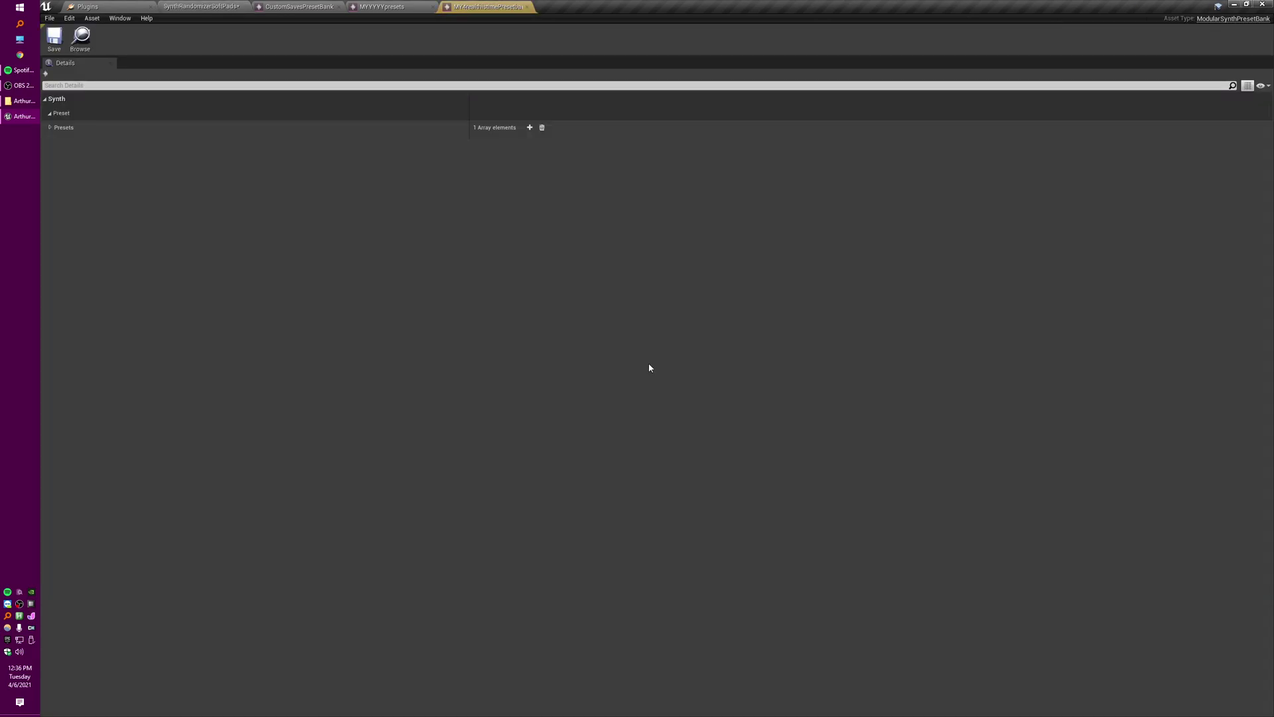
click(365, 118)
click(370, 116)
double_click(368, 128)
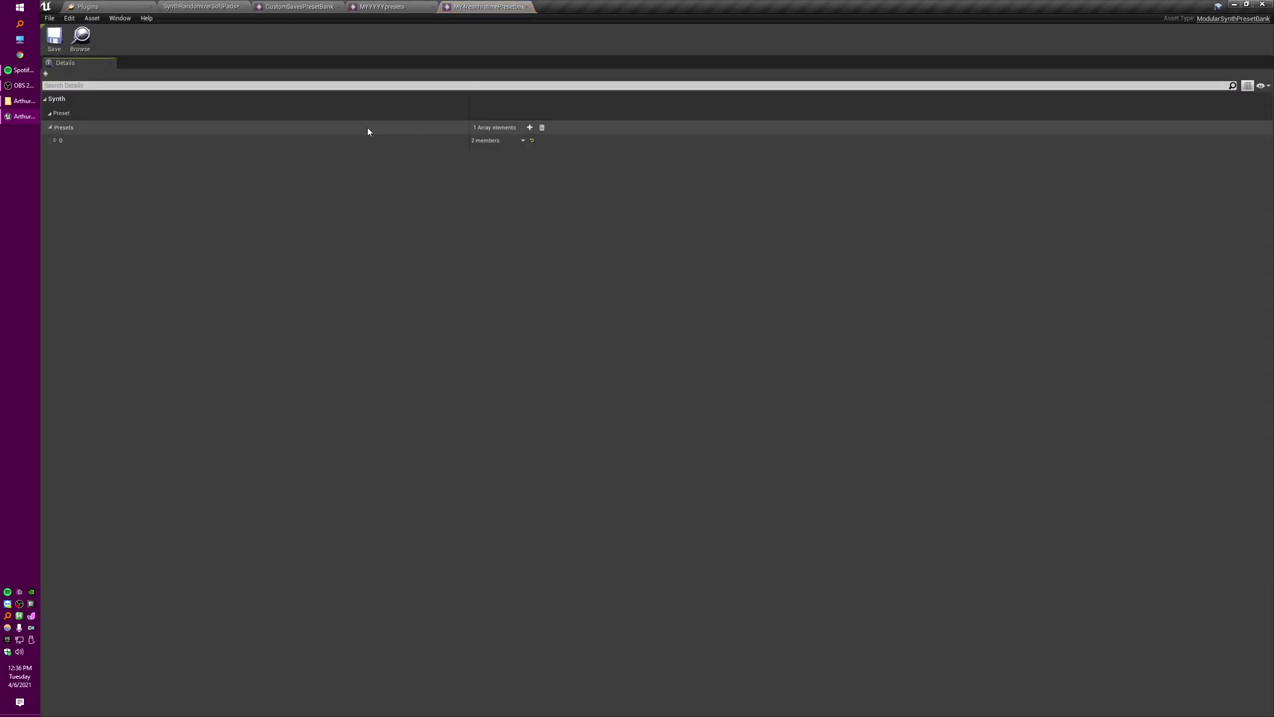
Expand the saved preset entry in MY4realthistimePresetBank to inspect its synth settings, and return to the SynthRandomizerSoftPads level.
click(436, 141)
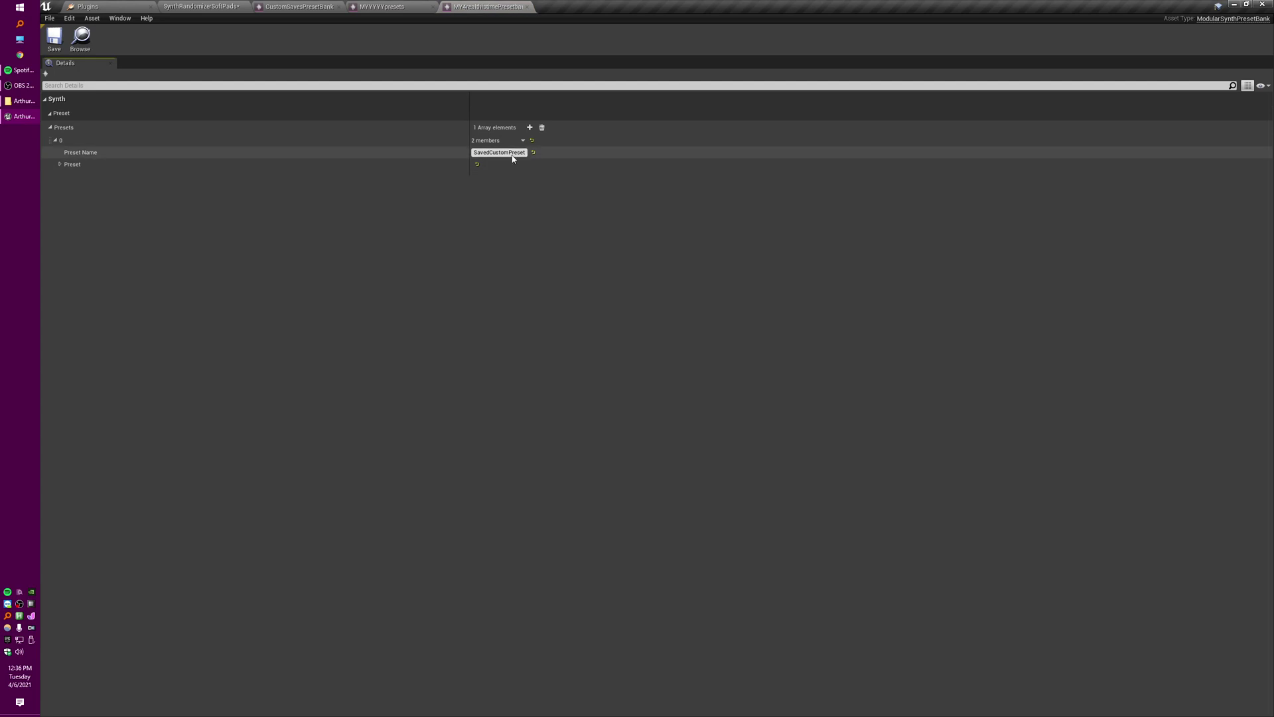
click(154, 164)
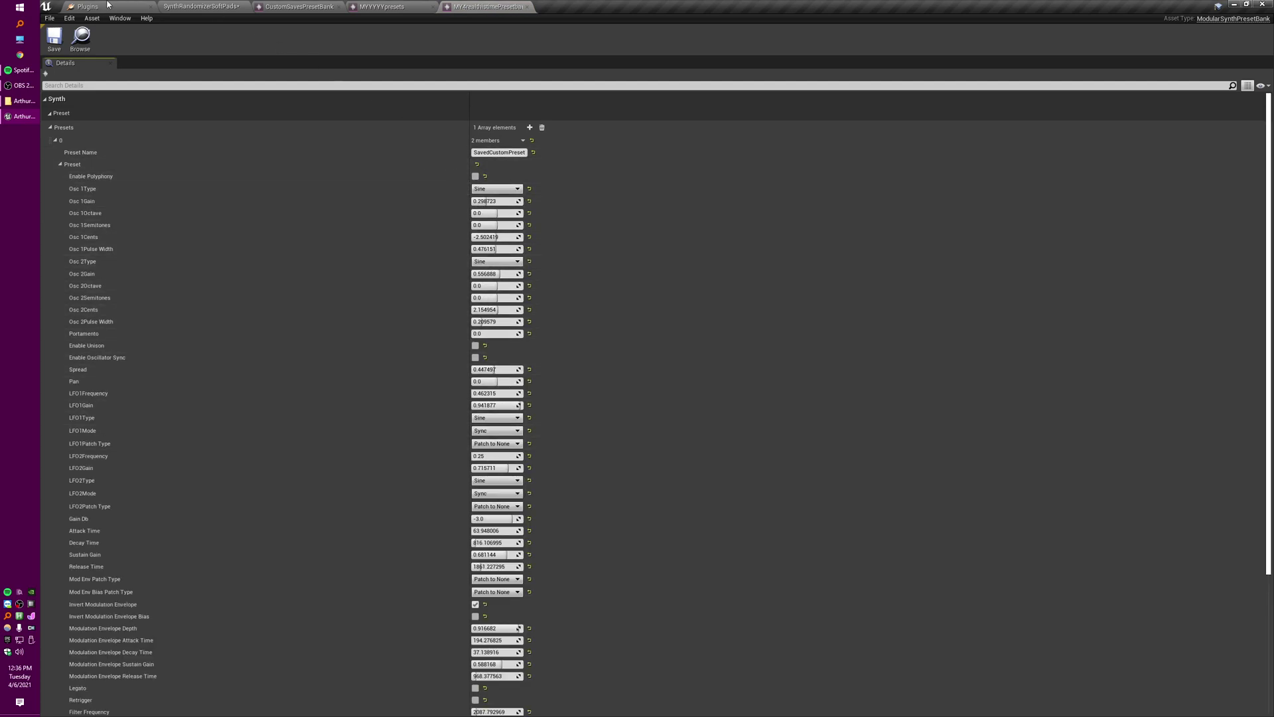
click(198, 5)
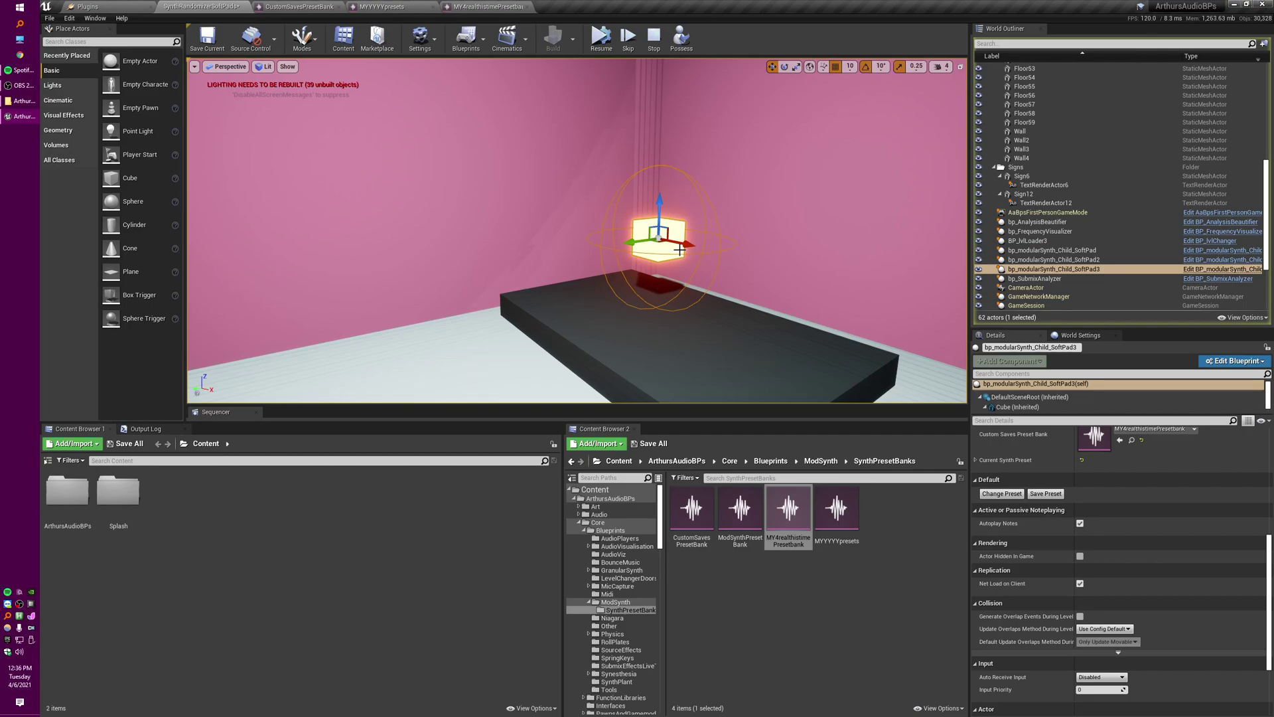
Review the Autoplay Randomizer and Result settings of bp_modularSynth_Child_SoftPad3, and stop the simulation.
scroll(1193, 603, up, 5)
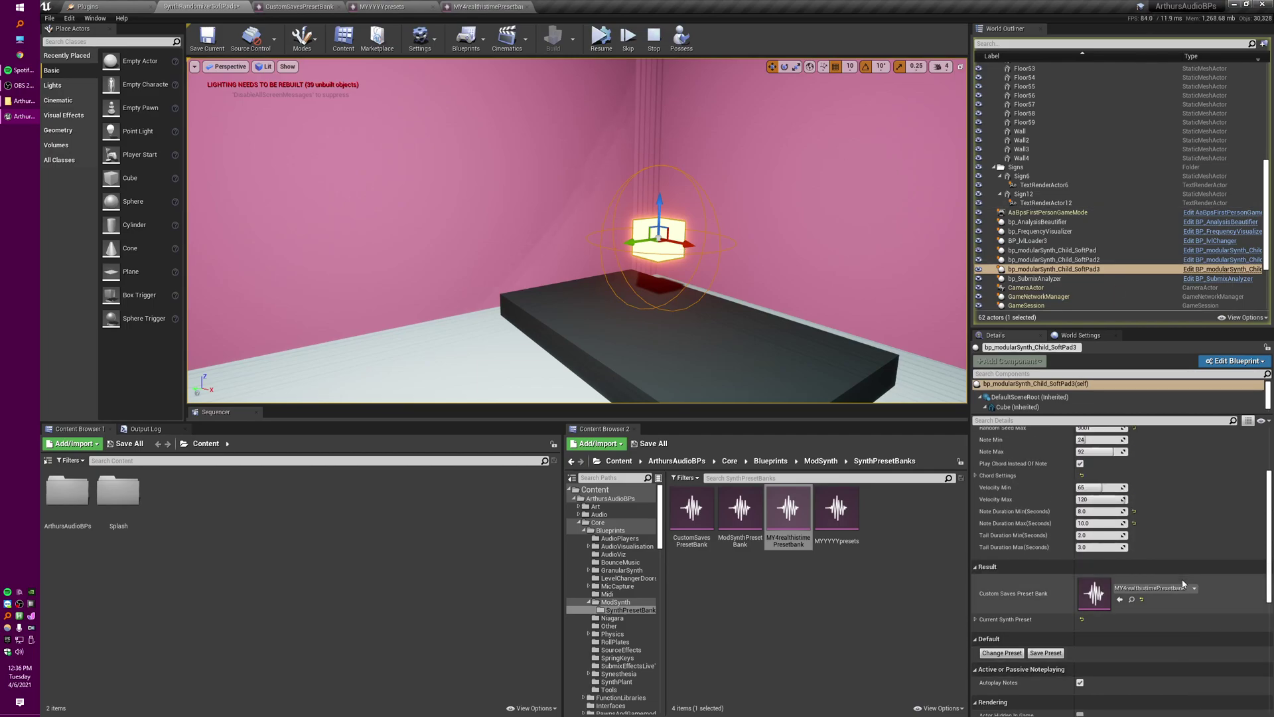
scroll(1234, 609, up, 3)
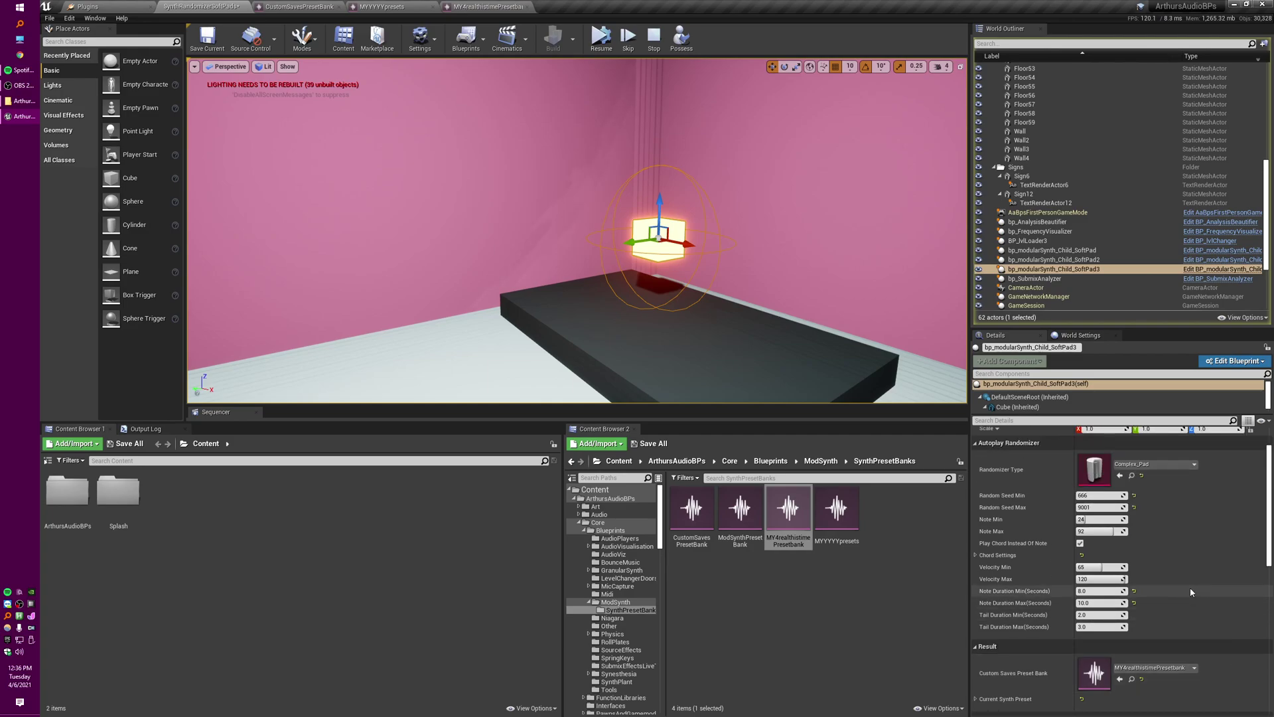
scroll(1190, 589, down, 2)
scroll(1190, 584, up, 3)
scroll(1189, 581, down, 3)
scroll(1185, 577, up, 2)
scroll(1178, 576, down, 2)
scroll(1175, 575, up, 2)
scroll(1175, 572, down, 3)
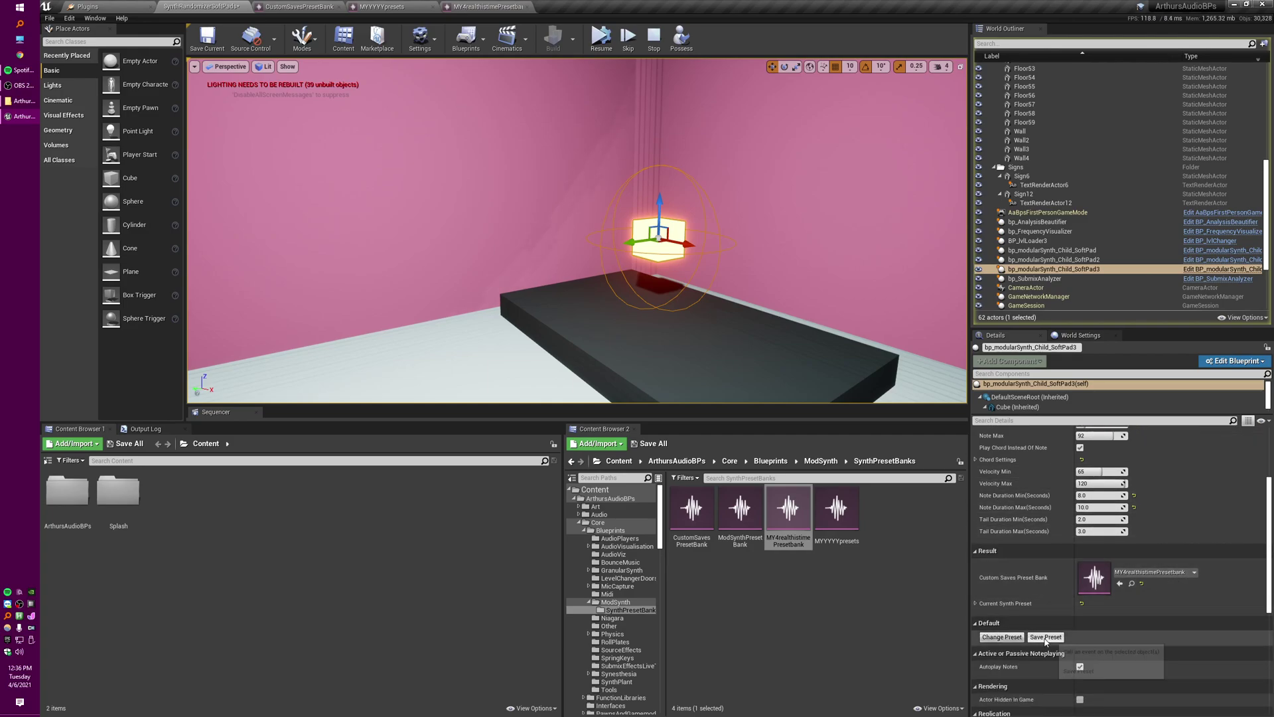
click(654, 35)
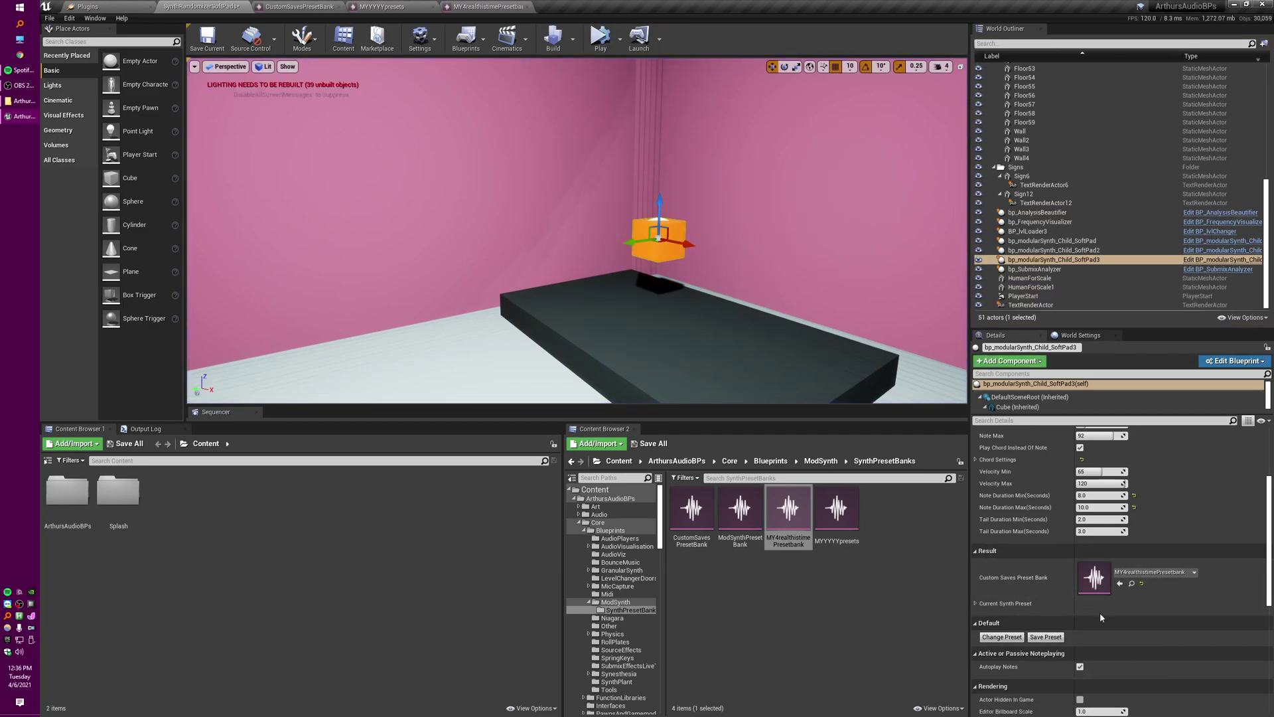
Rename the saved preset in MY4realthistimePresetBank to woobi, collapse its entry, and return to the level.
double_click(798, 537)
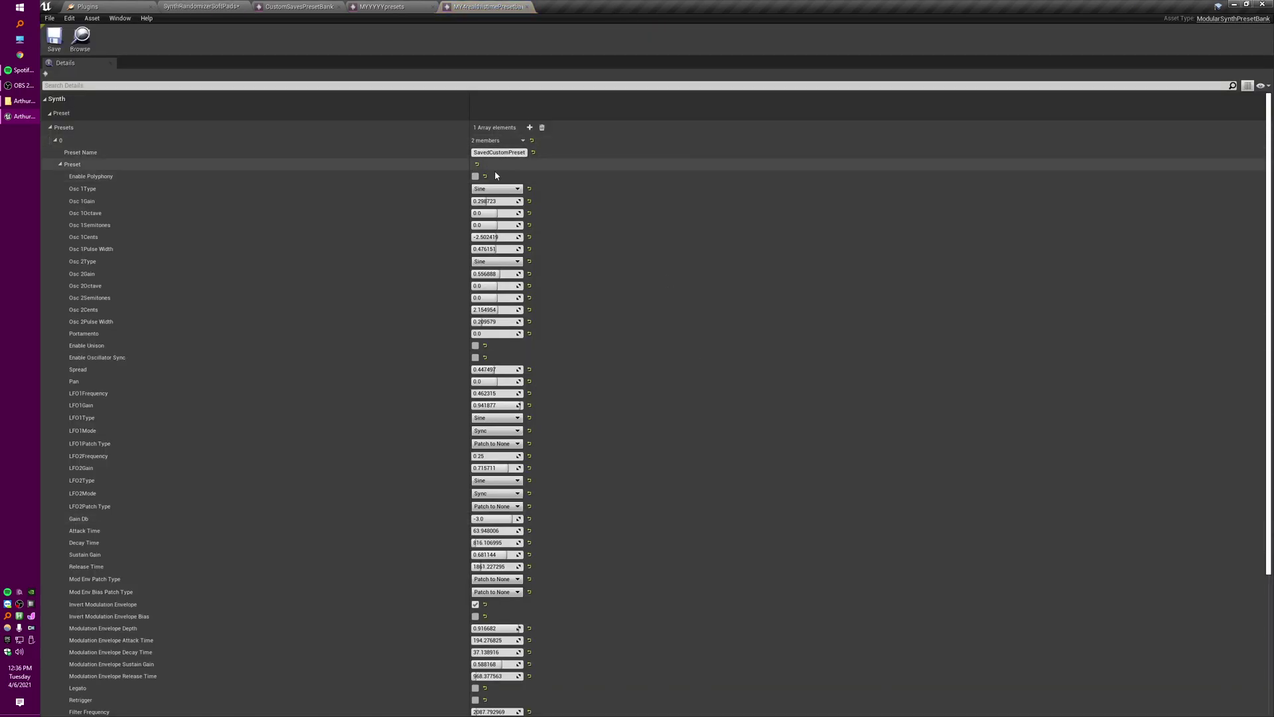
click(159, 6)
click(428, 6)
click(114, 139)
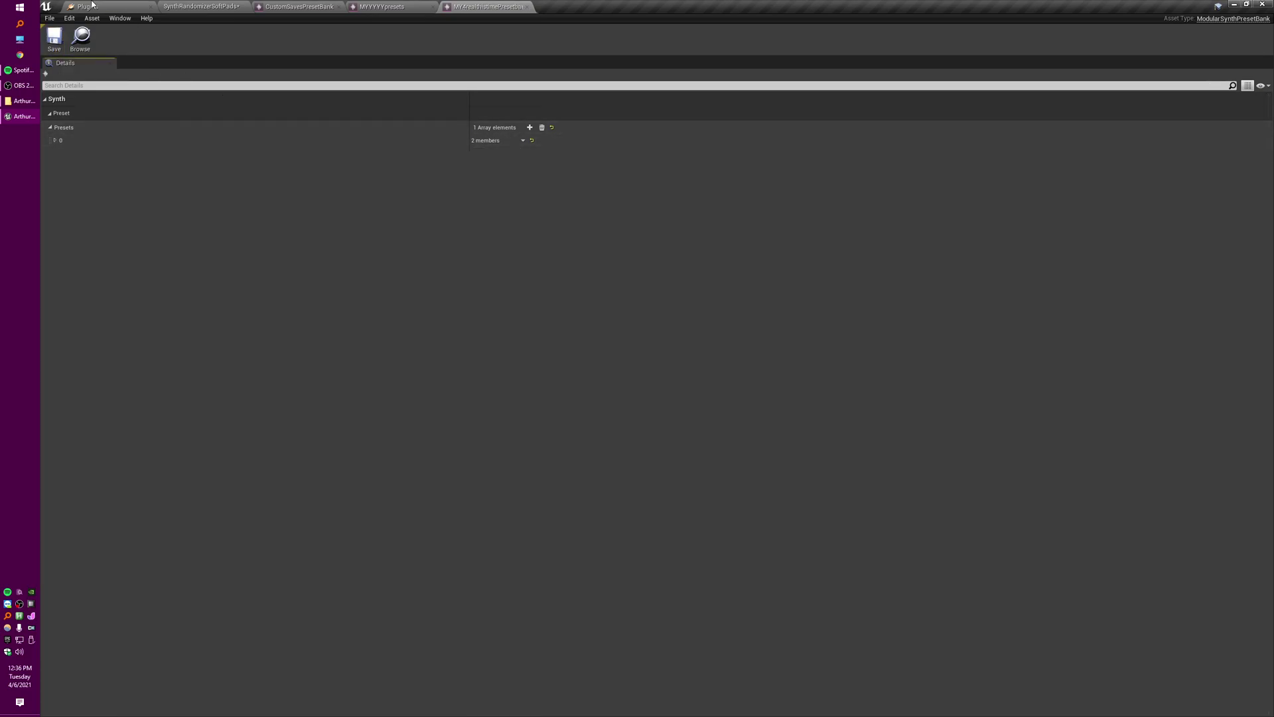
click(195, 7)
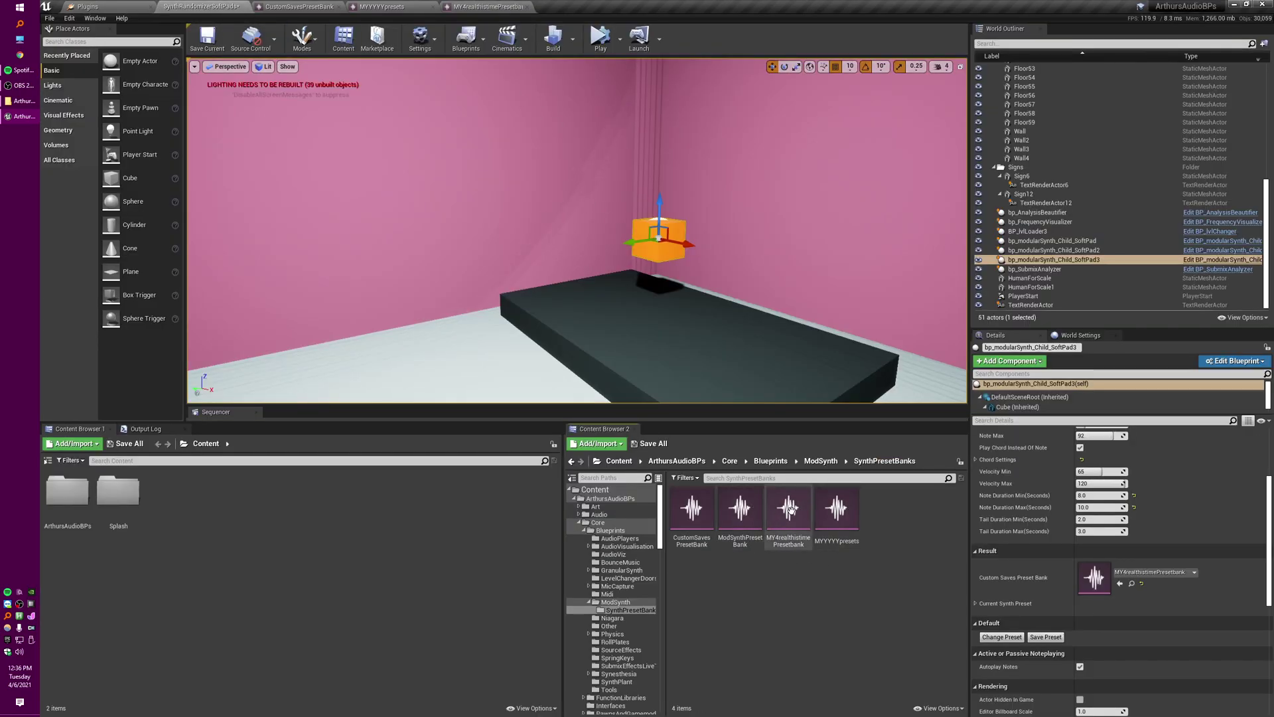
Open the MicInLeftRightSplitToNiagara level from ArthursAudioBPs/Maps/Examples without saving the changes to the SynthRandomizerSoftPads level.
mouse_move(710, 251)
right_down()
mouse_move(372, 251)
mouse_move(710, 251)
right_up()
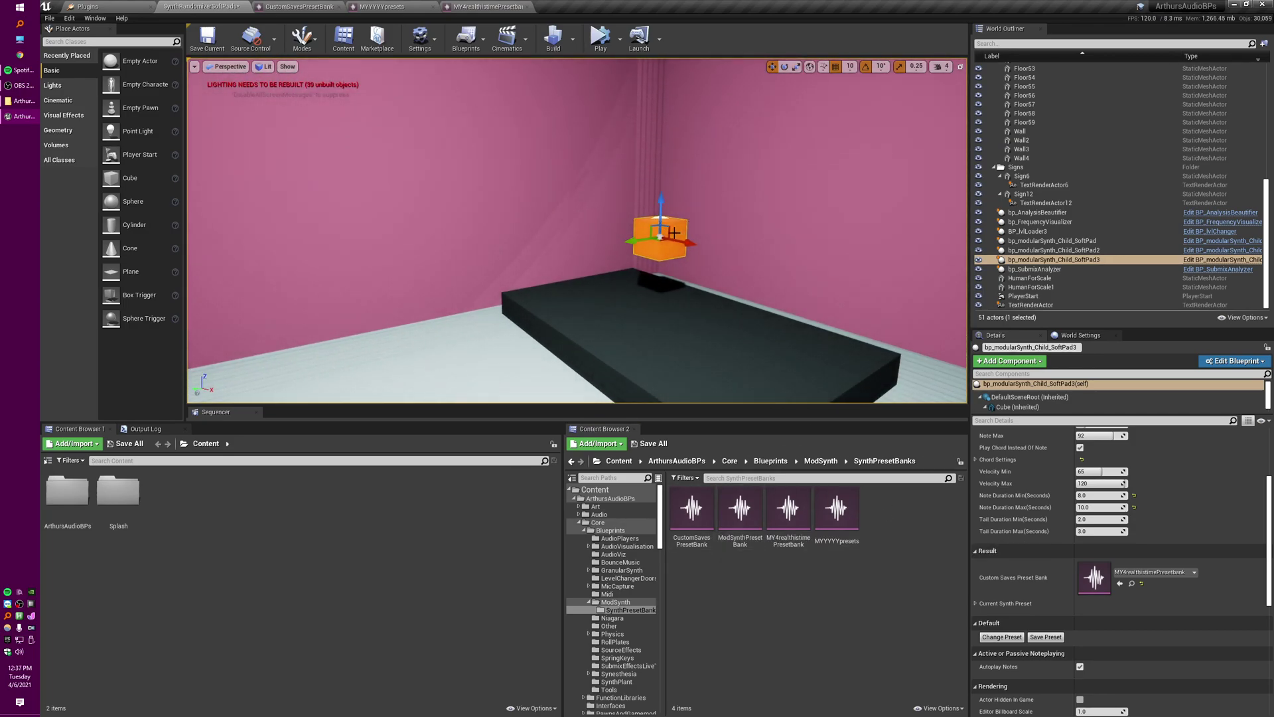
scroll(1124, 526, up, 3)
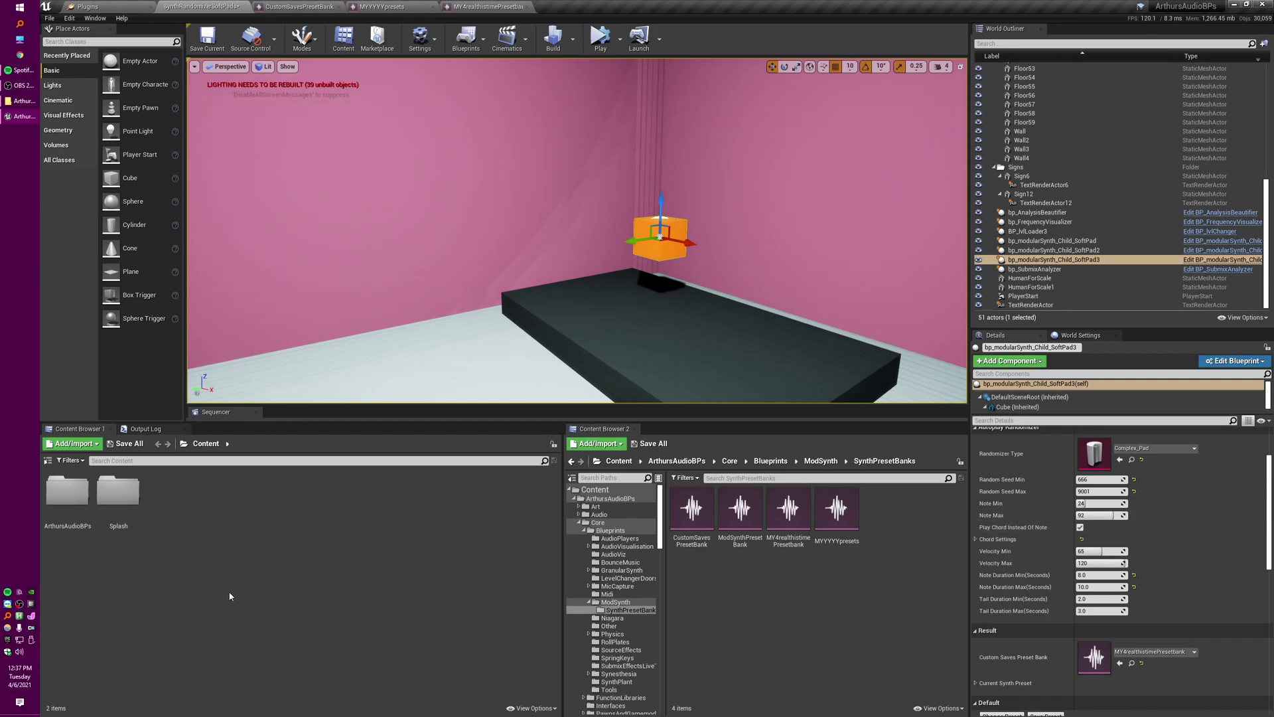
click(47, 460)
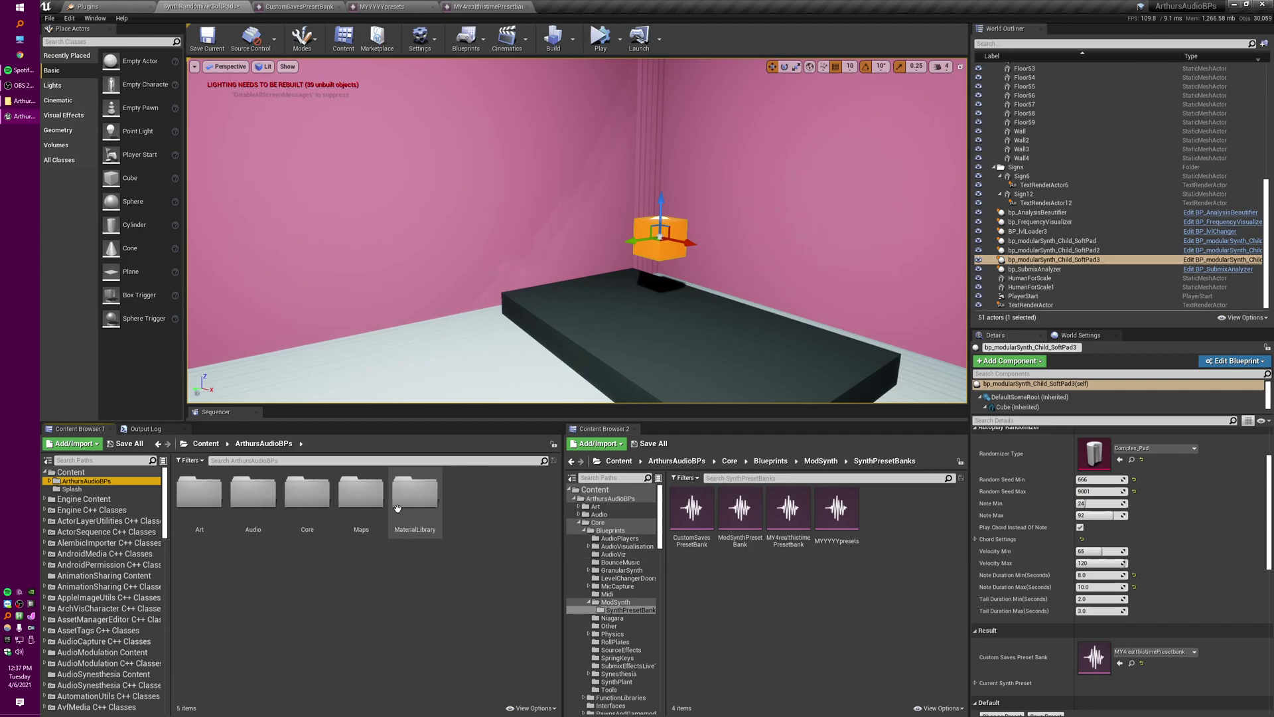
double_click(358, 513)
double_click(199, 497)
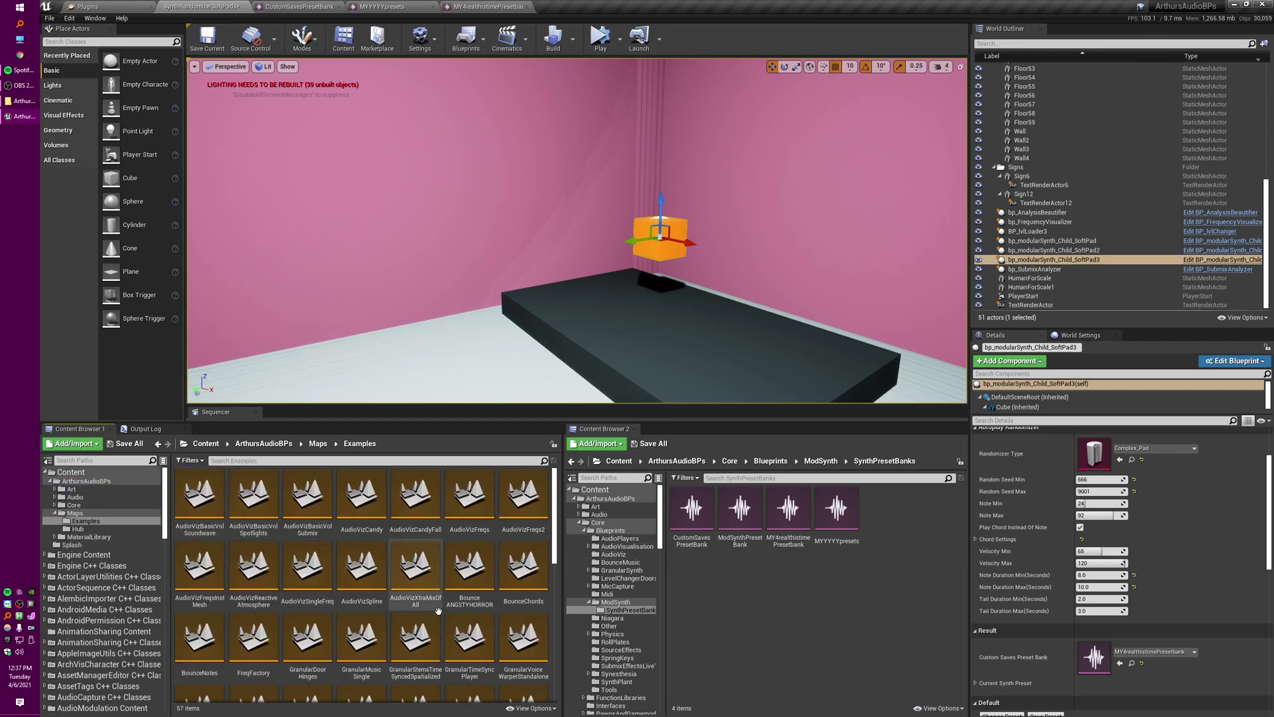
scroll(428, 592, down, 5)
scroll(336, 610, up, 2)
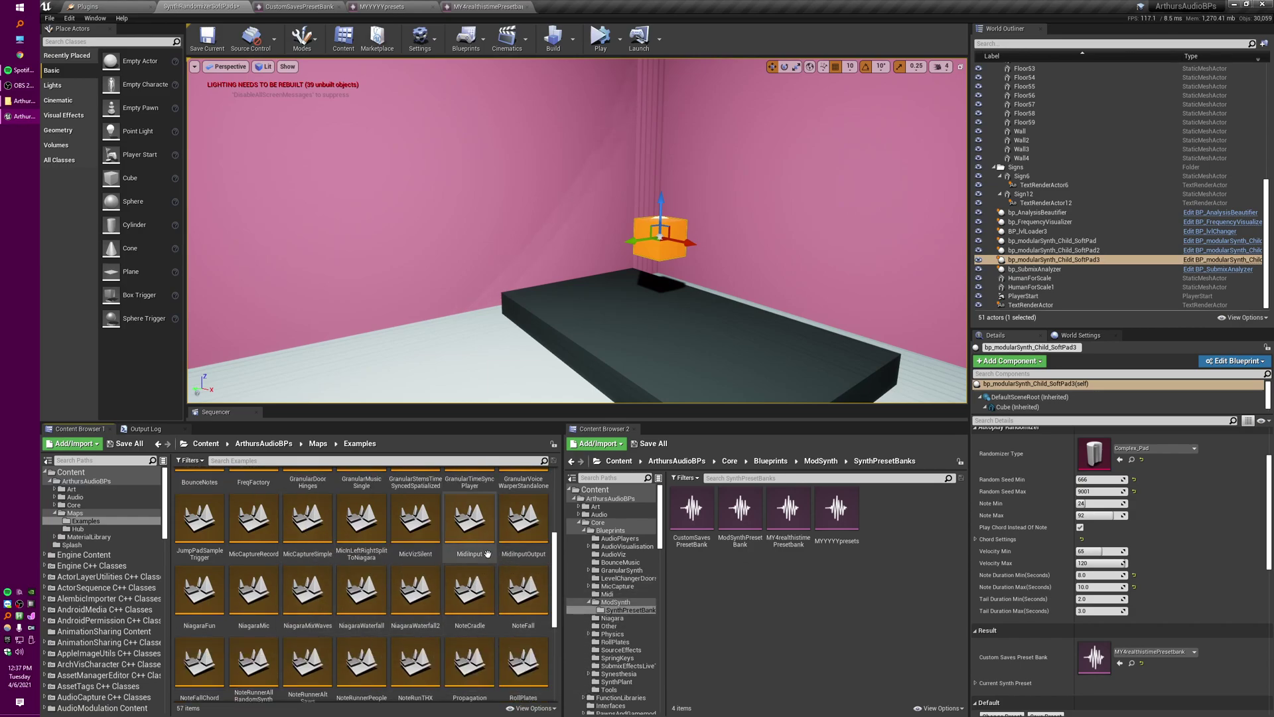
double_click(362, 521)
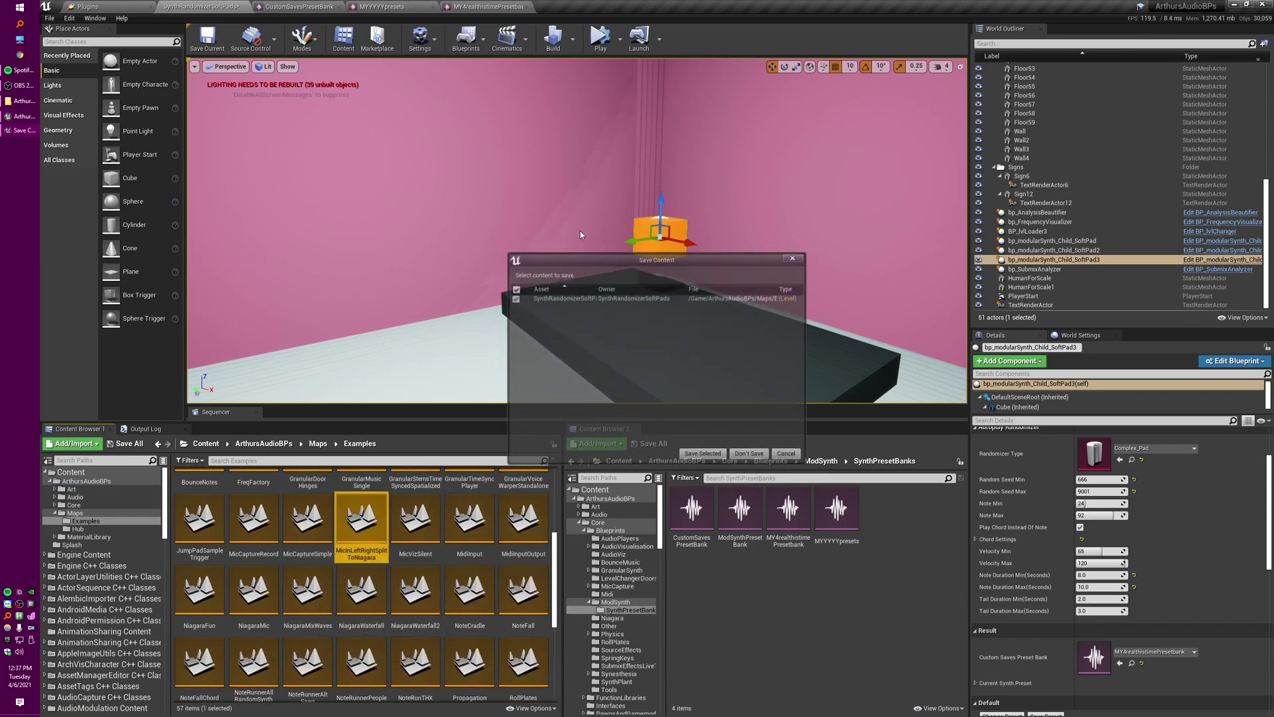
click(750, 456)
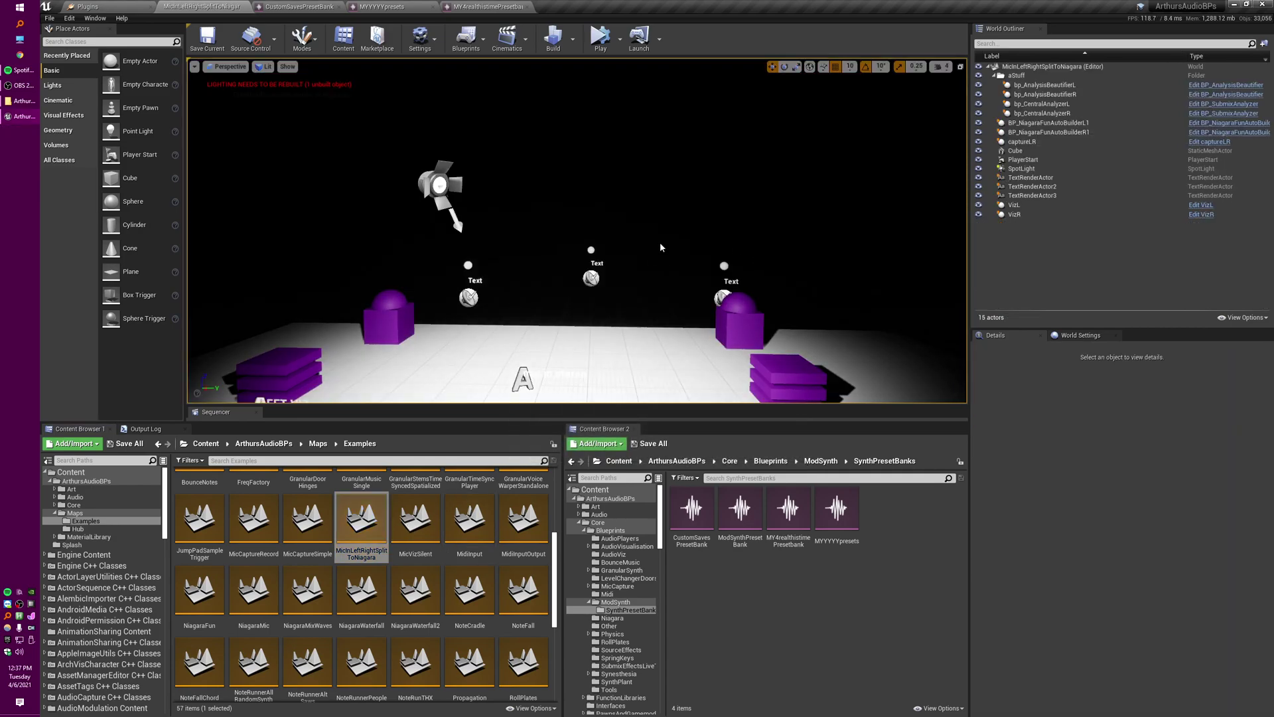
Reopen MY4realthistimePresetBank to check its renamed preset entry, and return to the MicInLeftRightSplitToNiagara level.
double_click(787, 508)
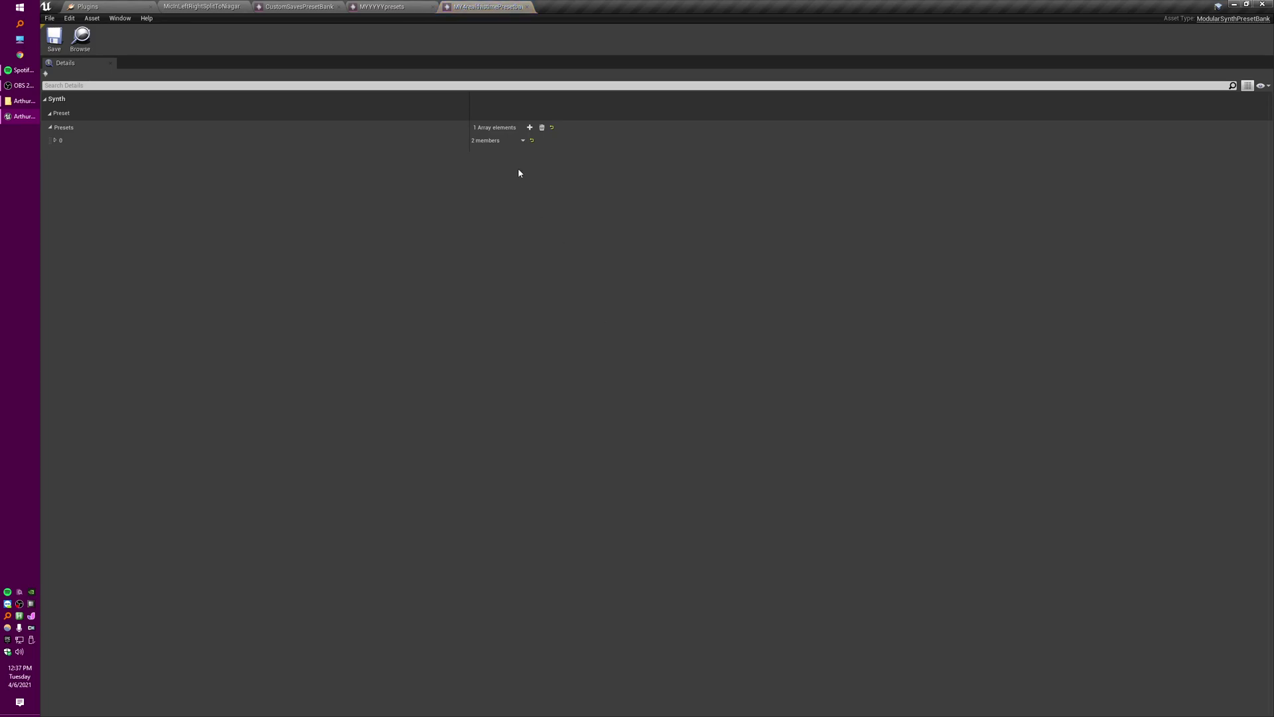
click(440, 141)
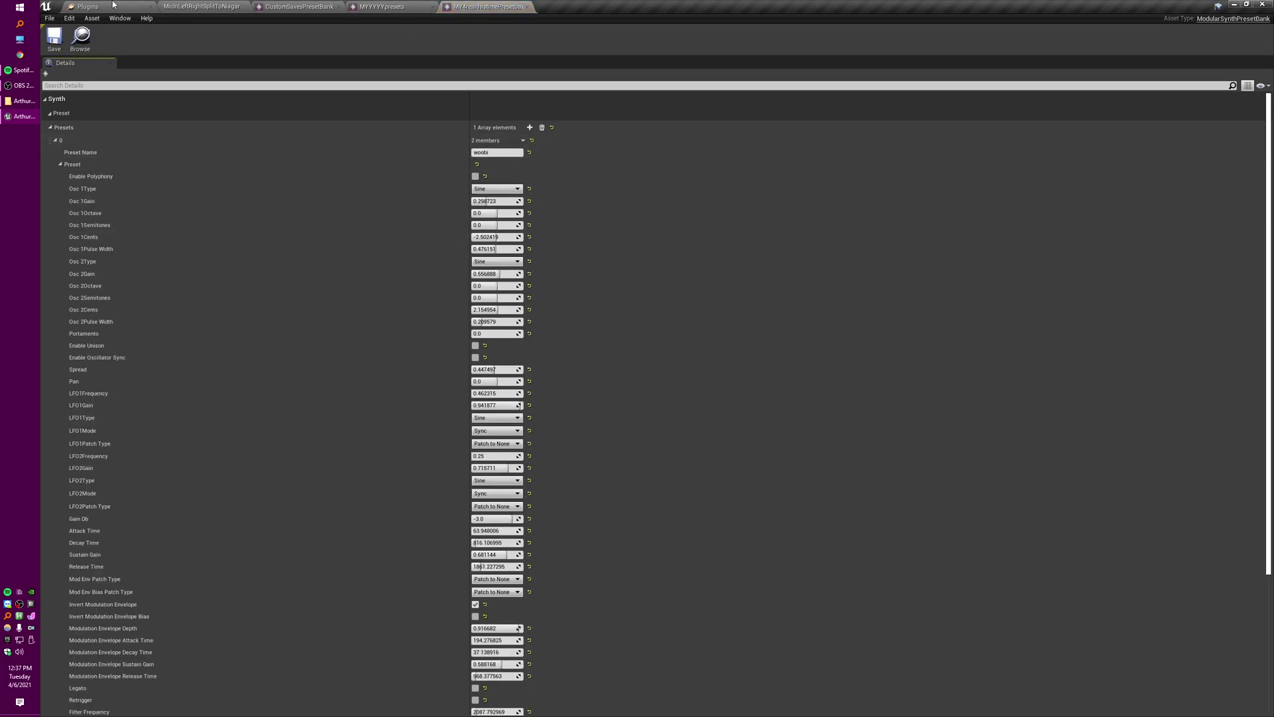
click(216, 6)
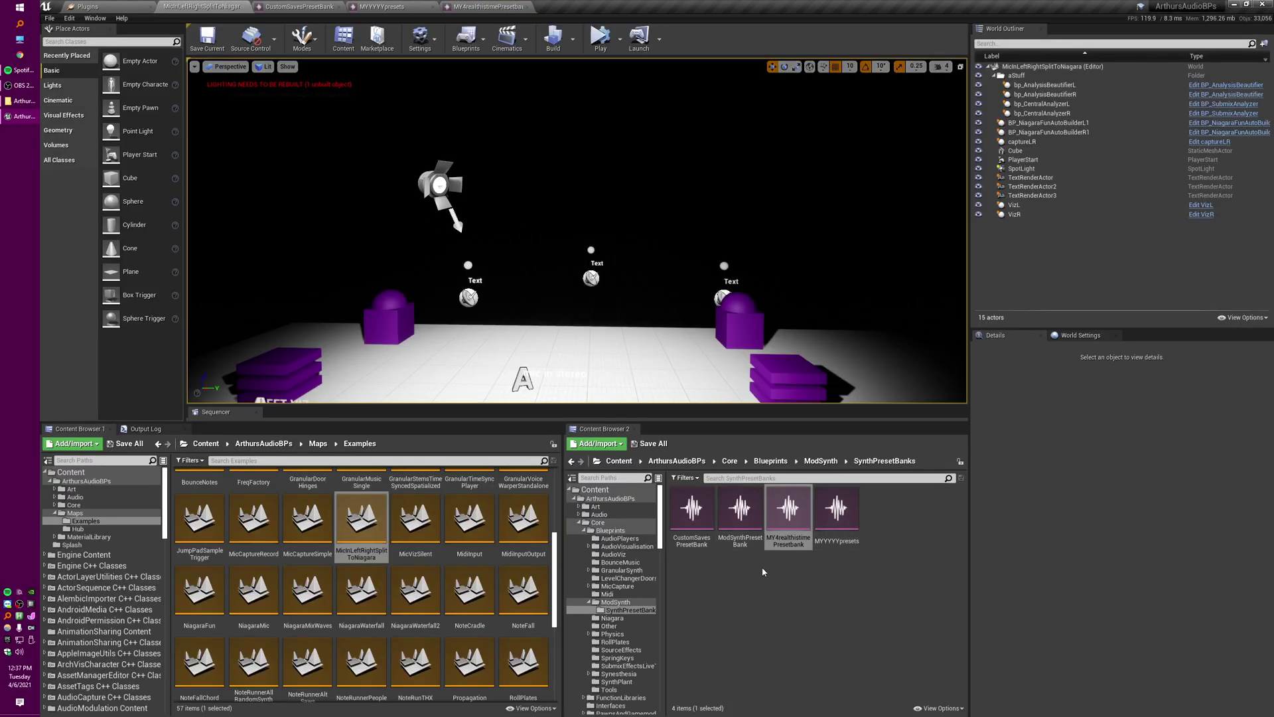
Simulate the MicInLeftRightSplitToNiagara level and stop it, and open the MicVizSilent level from the Examples folder.
click(600, 44)
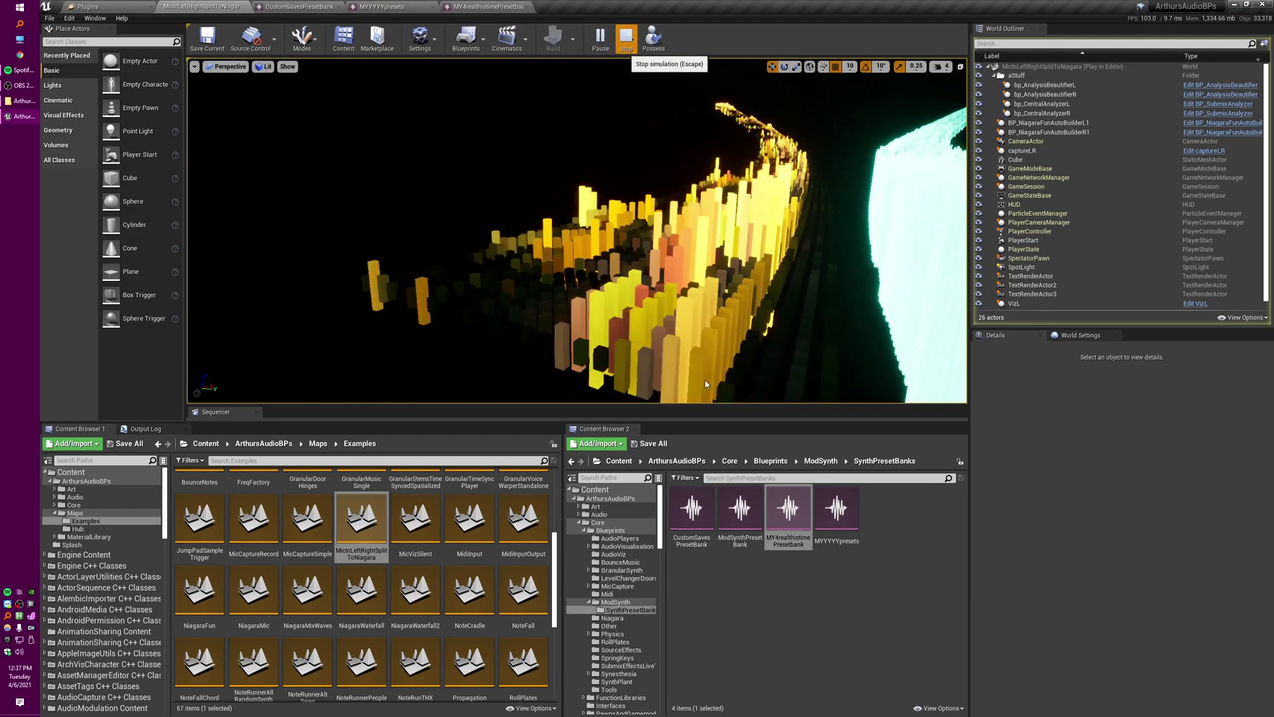
key(Escape)
scroll(495, 585, up, 2)
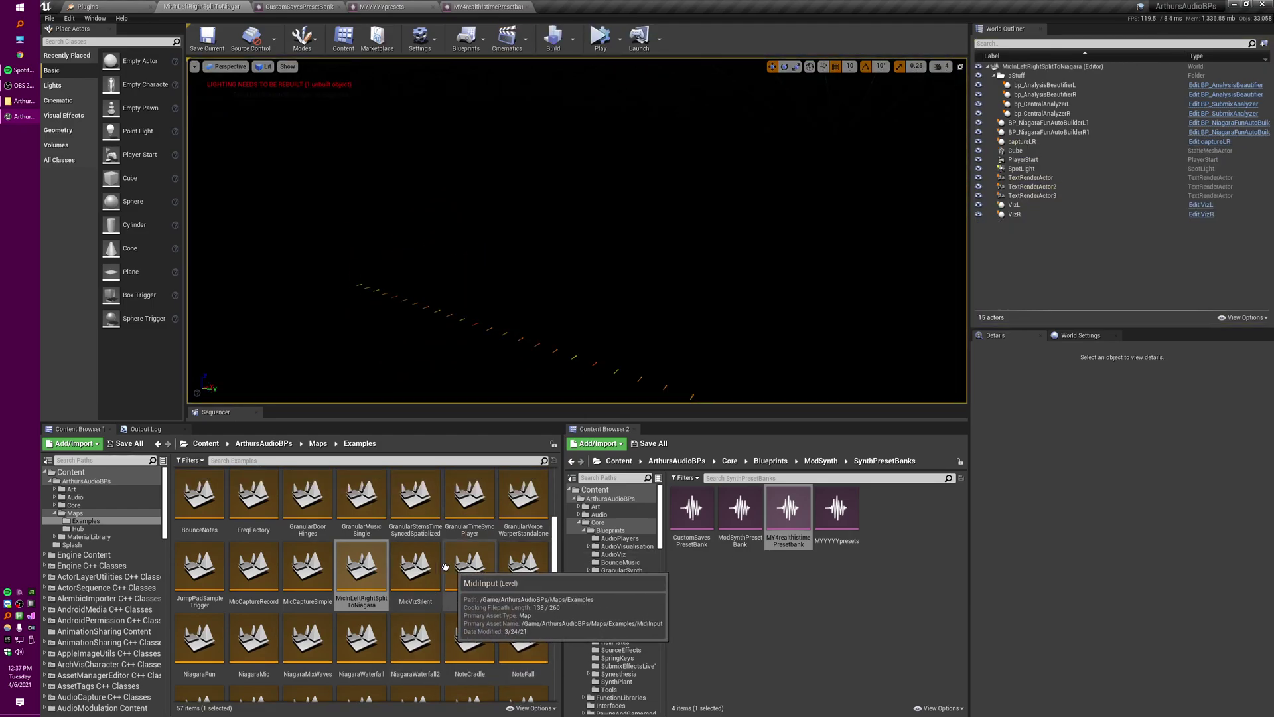
double_click(415, 564)
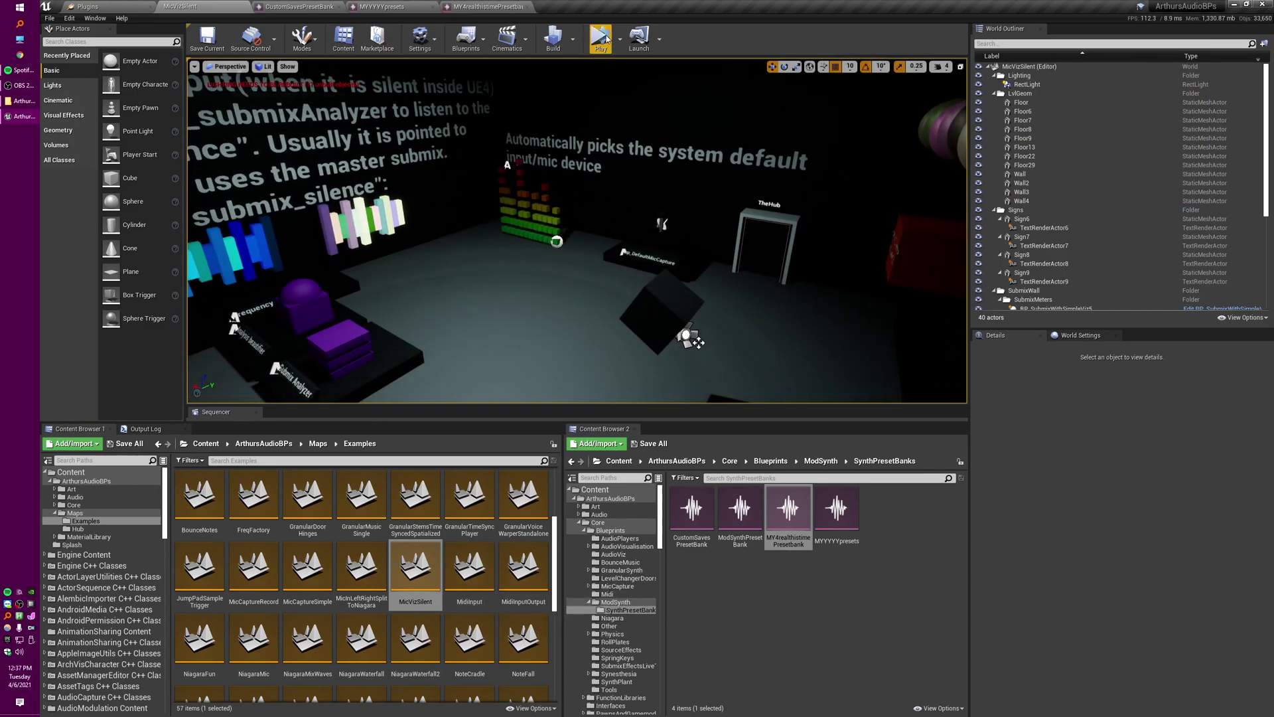
Simulate the MicVizSilent level, fly around the room to examine its microphone visualizers, and stop the simulation.
click(603, 39)
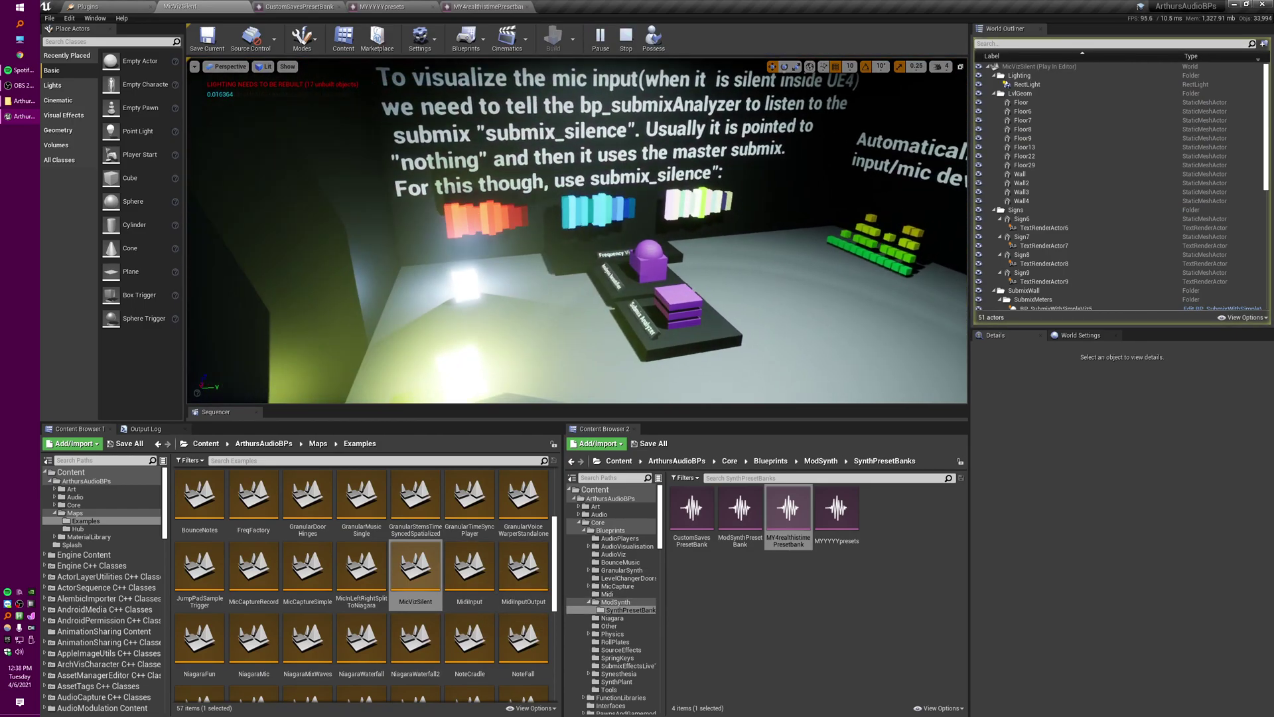
right_drag(575, 230, 730, 223)
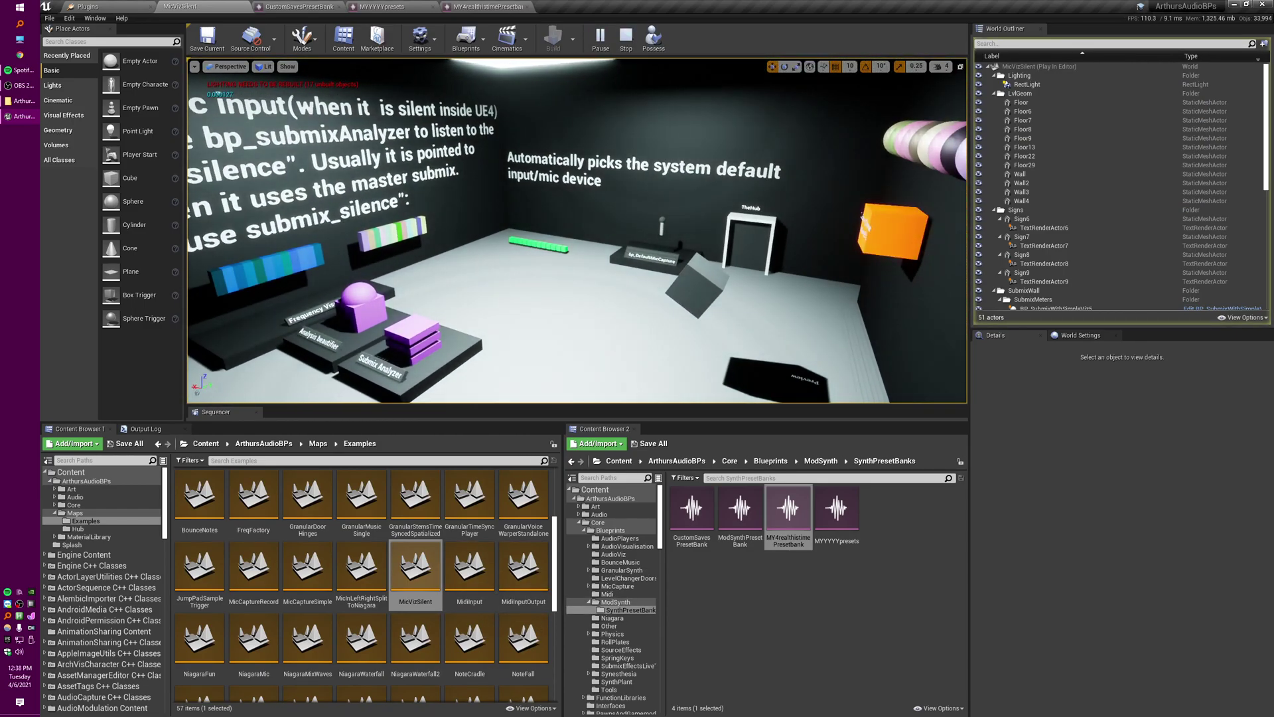
key(w)
right_drag(576, 230, 311, 212)
key(w)
key(s)
key(w)
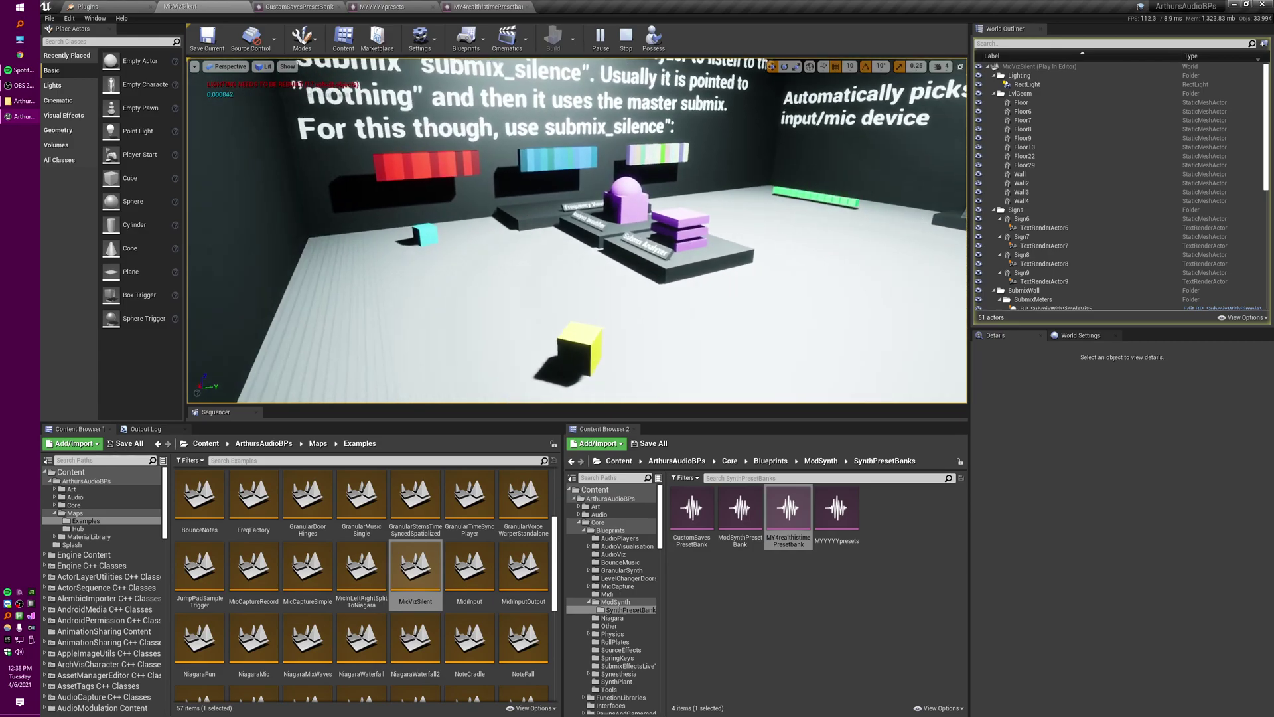
right_drag(576, 230, 777, 199)
key(s)
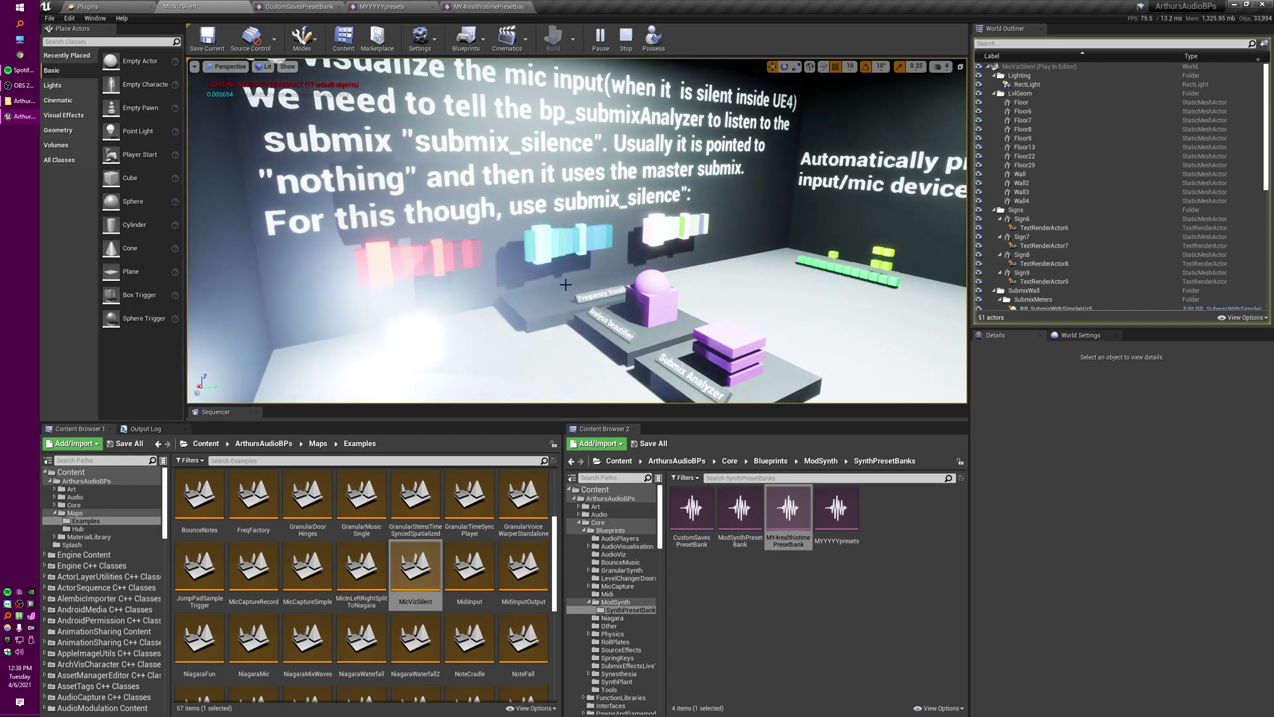
key(Escape)
Select the bp_AnalysisBeautifier actor and enable Regularly Increase Sensitivity in its Sensitivity settings.
right_drag(579, 82, 684, 153)
click(546, 243)
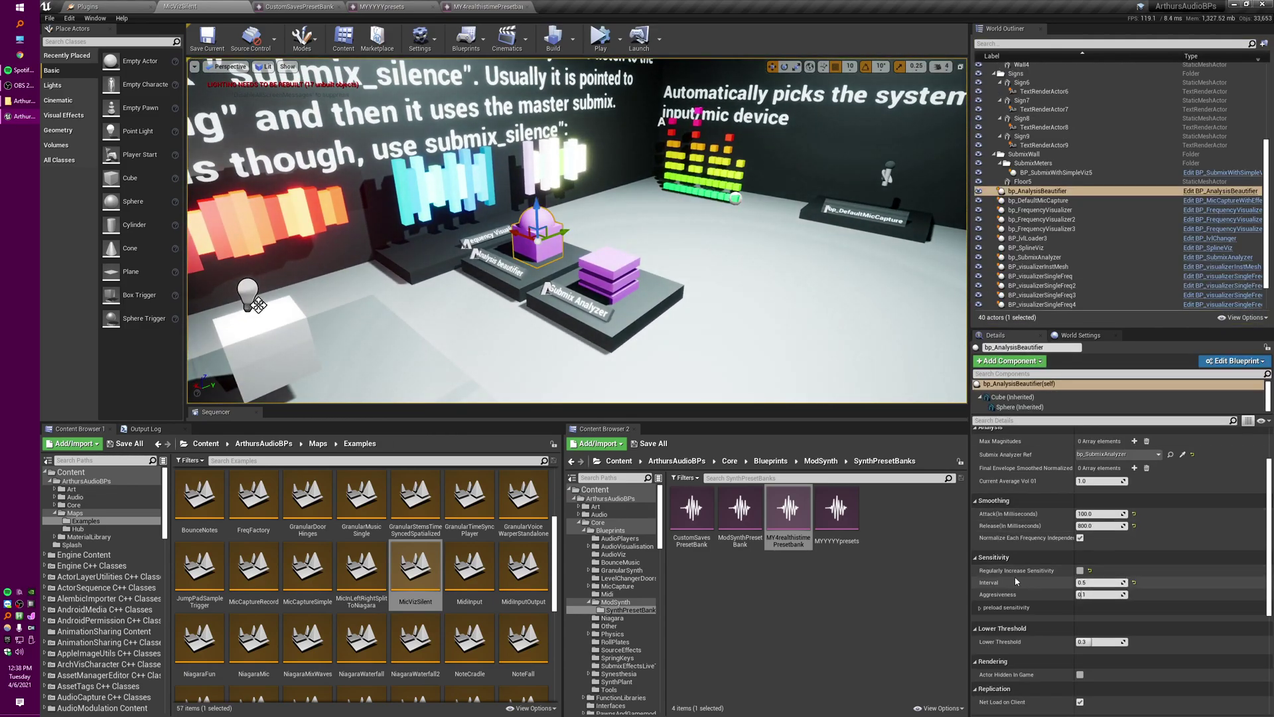
right_drag(566, 251, 516, 265)
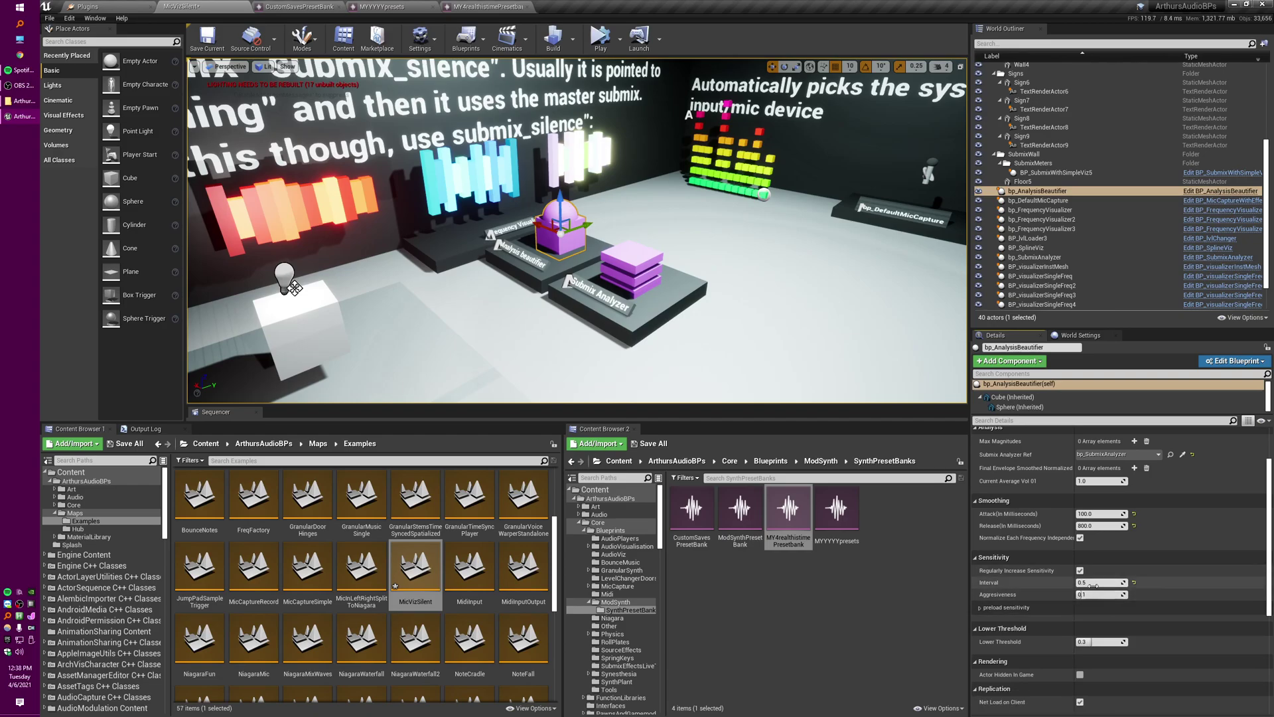
Simulate MicVizSilent again with the changed sensitivity setting, observe the frequency visualizers, and stop the simulation.
click(597, 41)
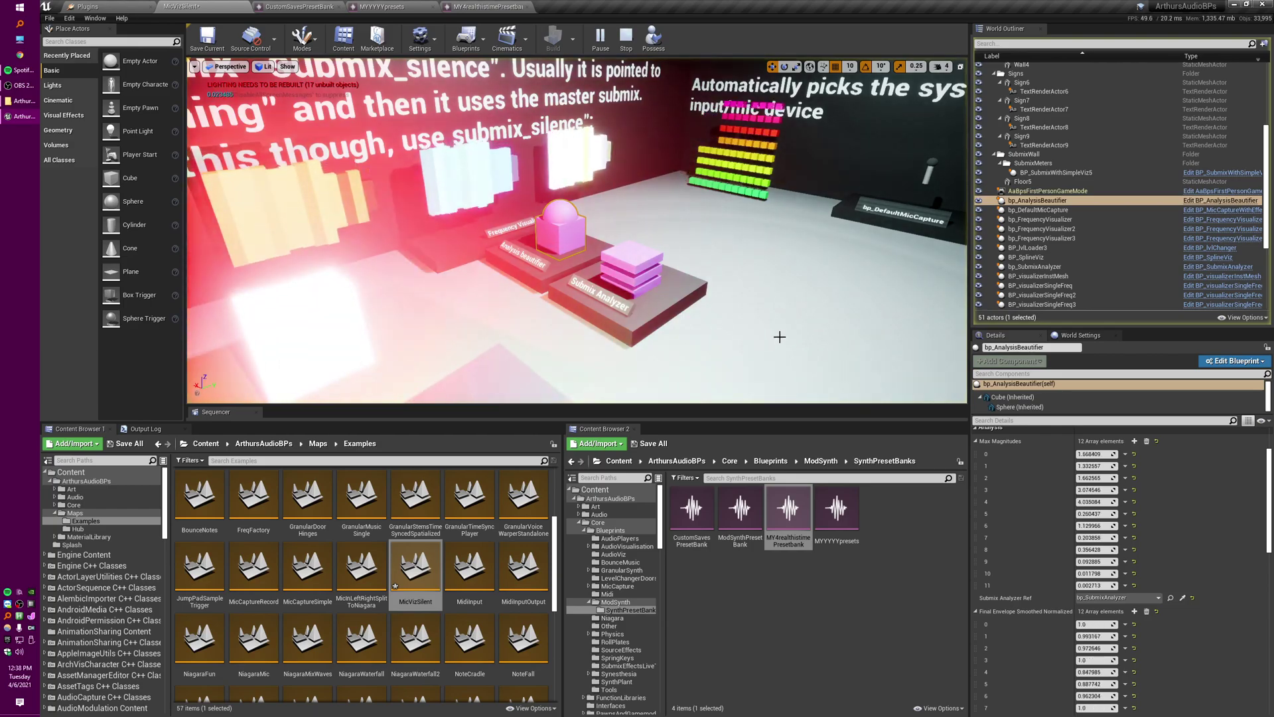
right_drag(779, 336, 747, 317)
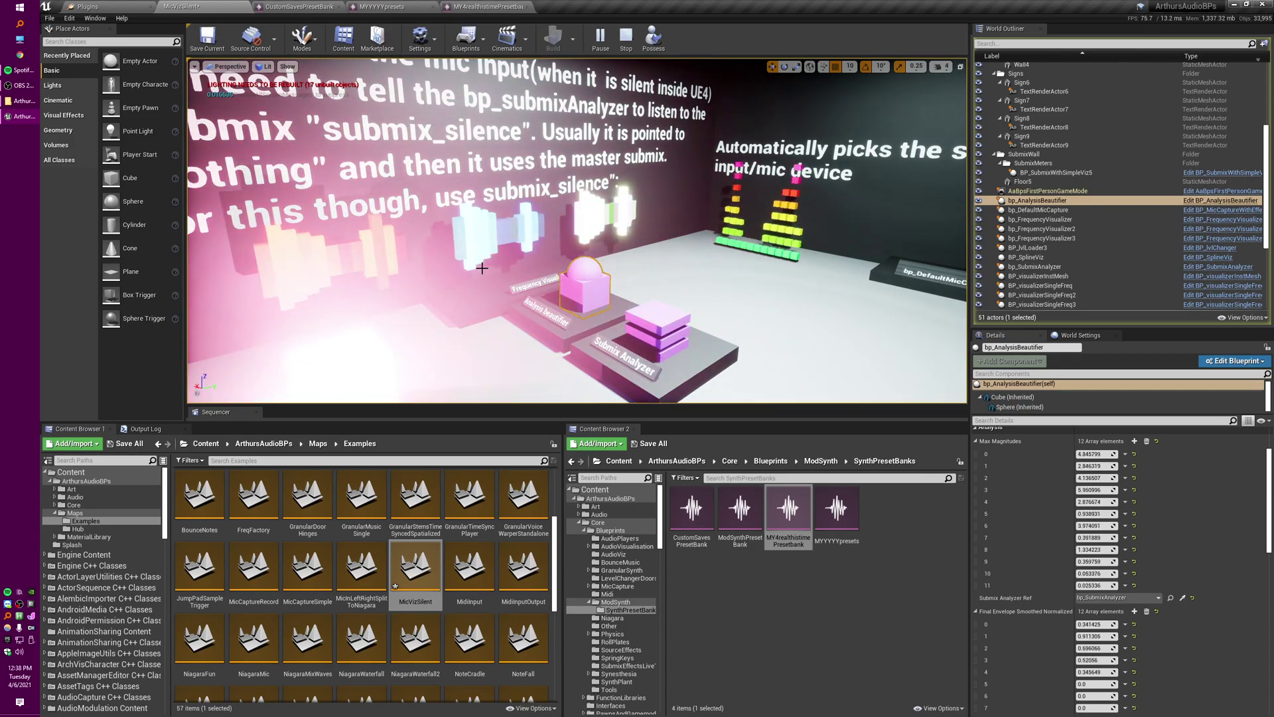
right_drag(443, 279, 623, 242)
key(w)
key(Escape)
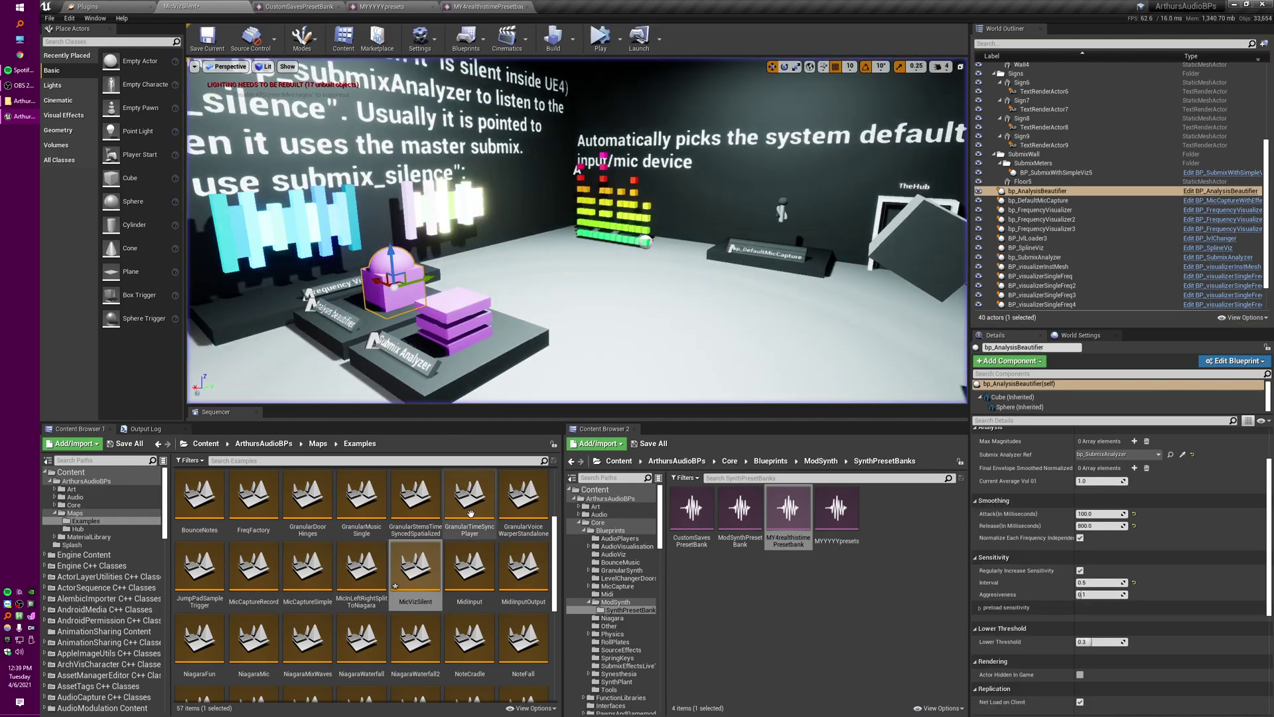
Open the SpringKeys level from the Examples folder without saving the changes to MicVizSilent.
scroll(422, 578, up, 1)
scroll(398, 581, up, 1)
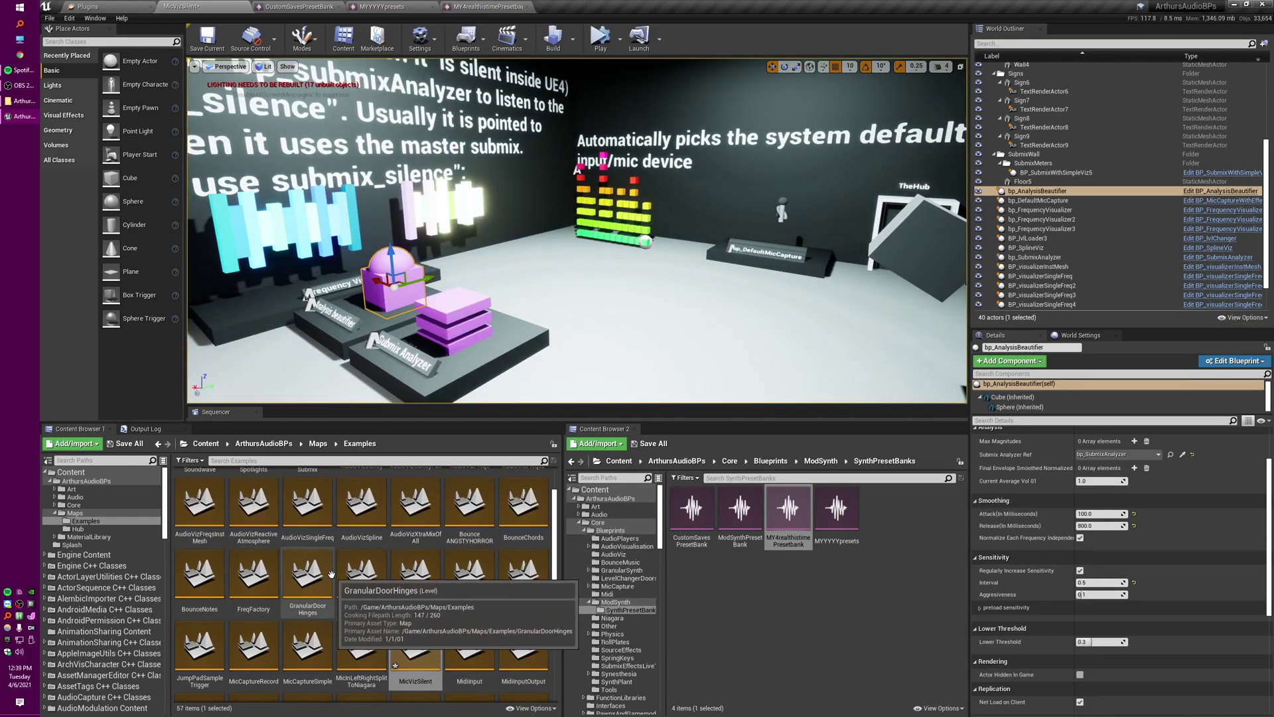
scroll(332, 574, down, 6)
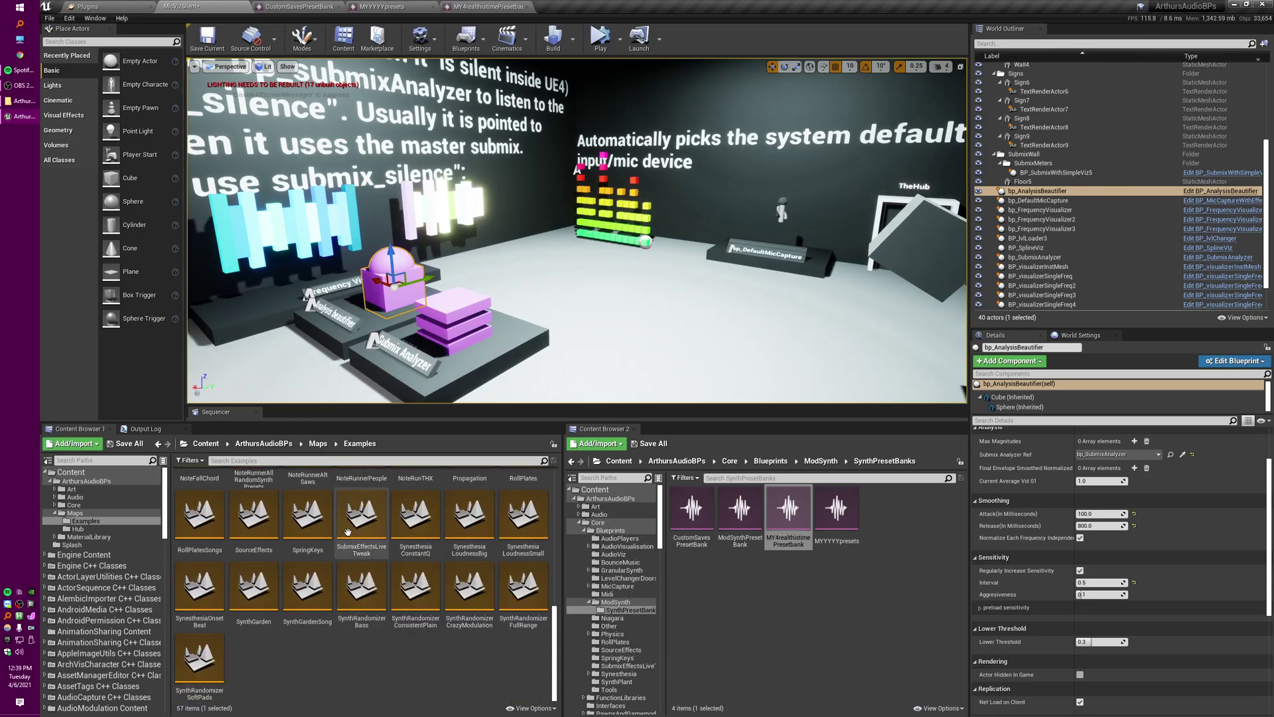
double_click(328, 531)
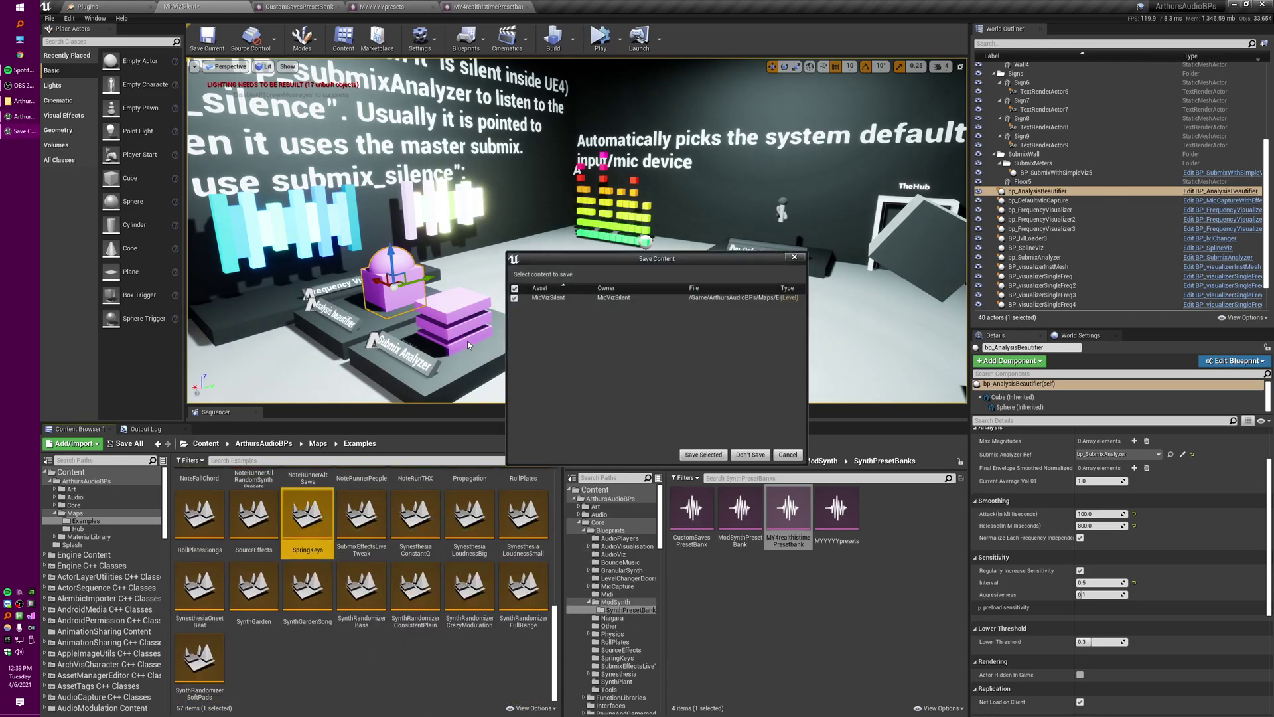
click(764, 457)
Play the SpringKeys level in the editor viewport as a game instead of simulating it, and stop the session.
click(620, 39)
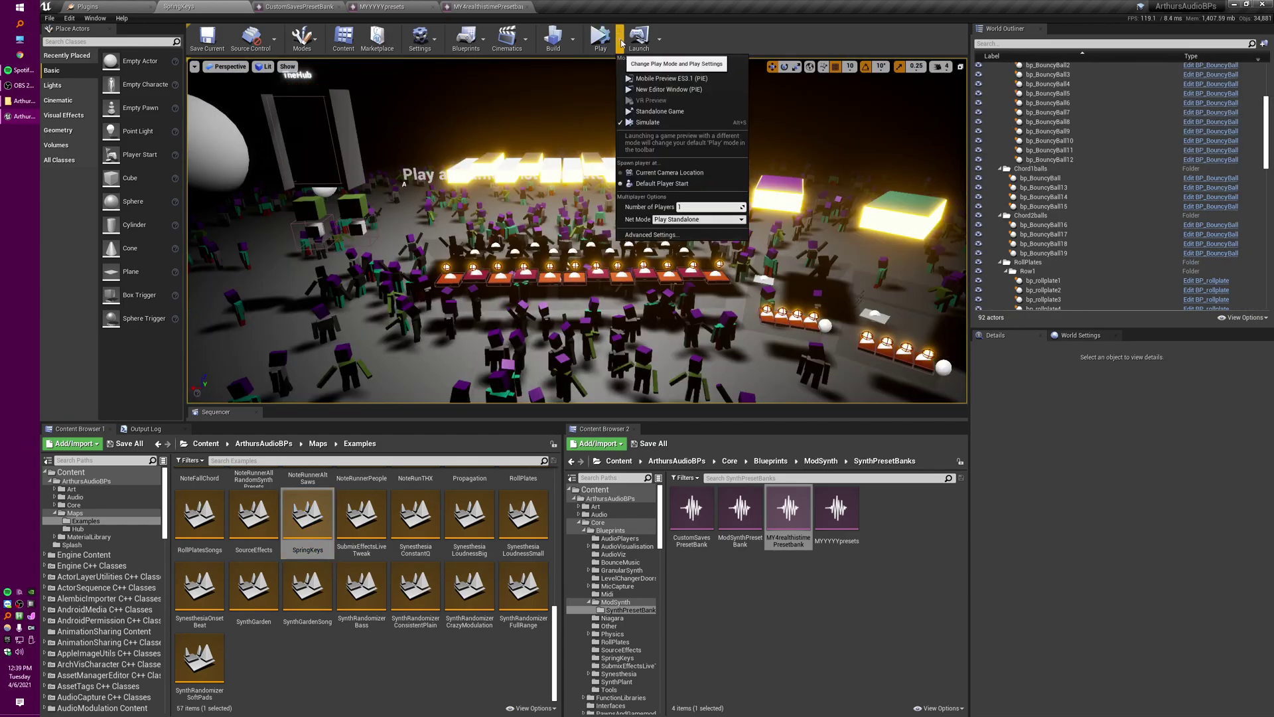
click(643, 71)
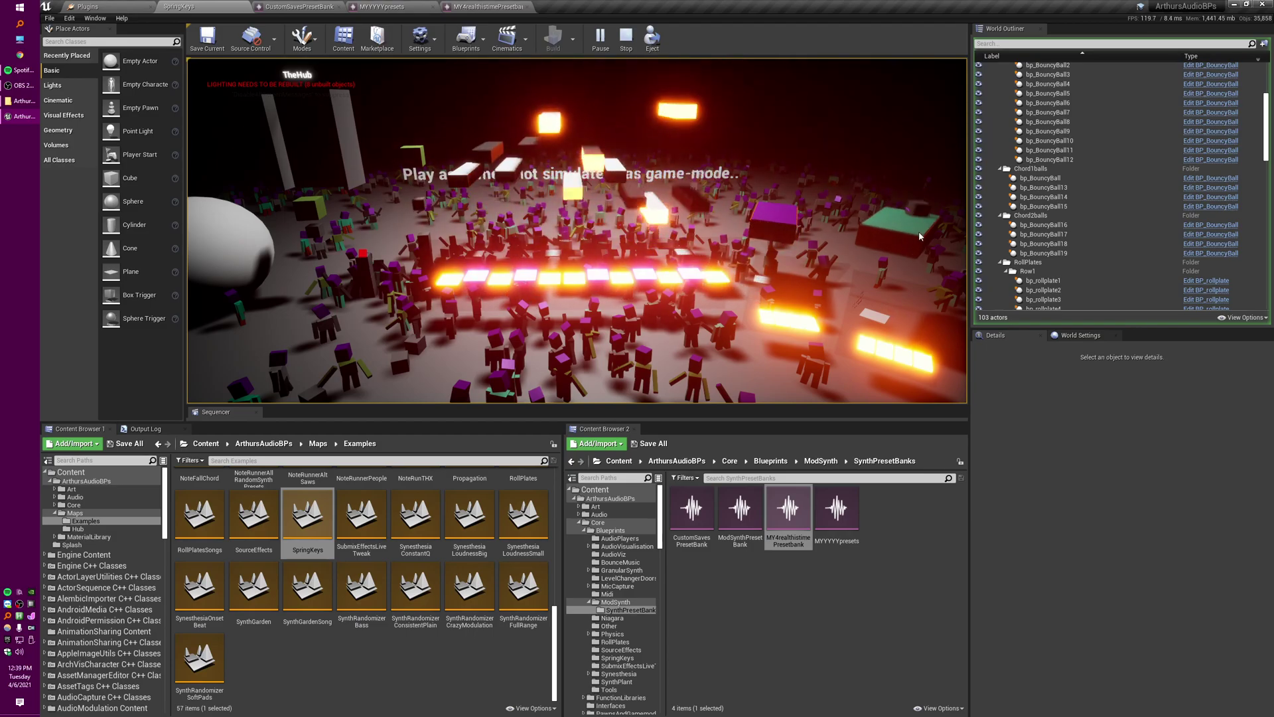
click(626, 36)
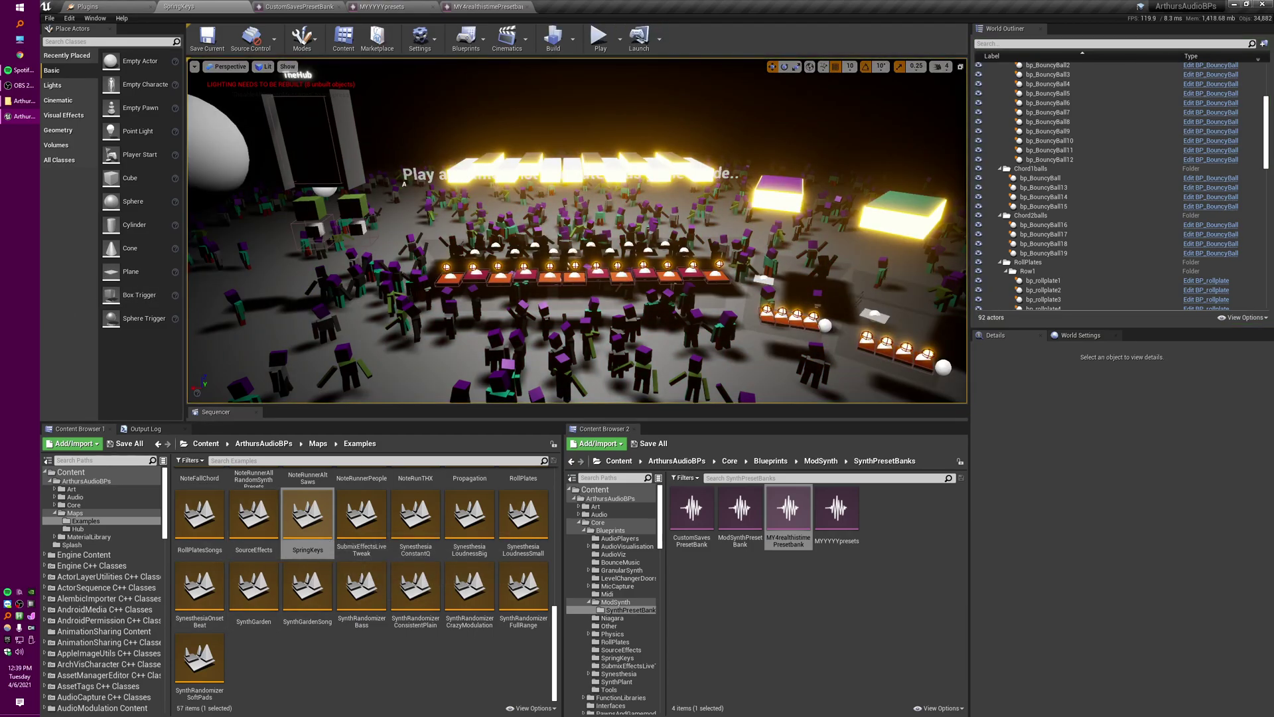